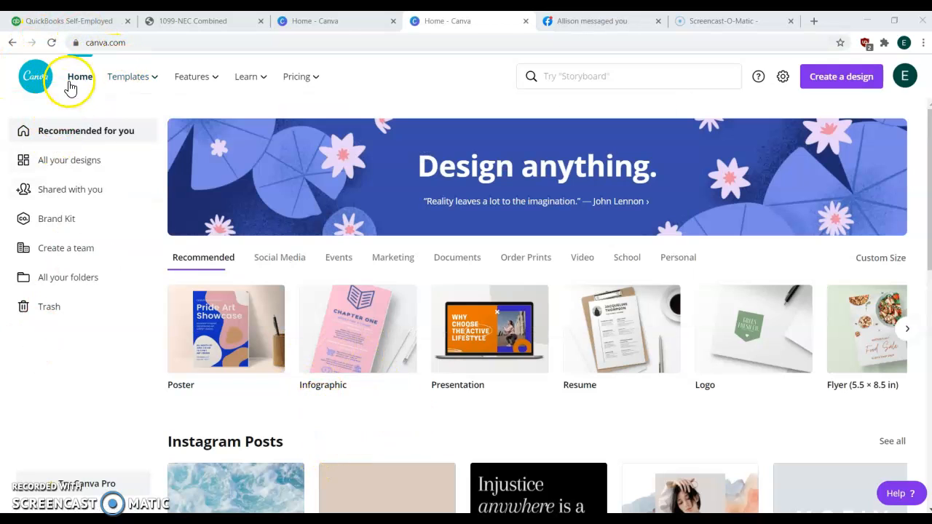
Step: Open the Instagram Story template gallery and look through the designs offered there
mouse_move(117, 81)
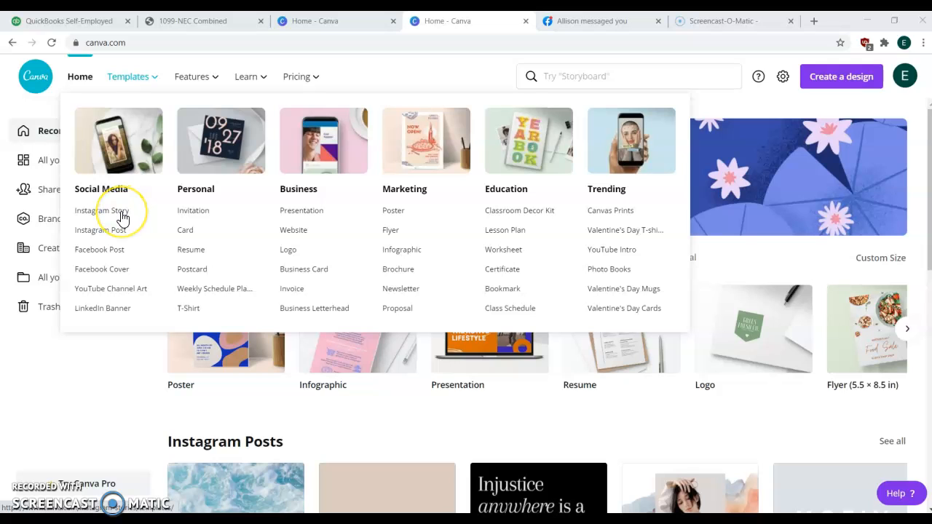
left_click(102, 210)
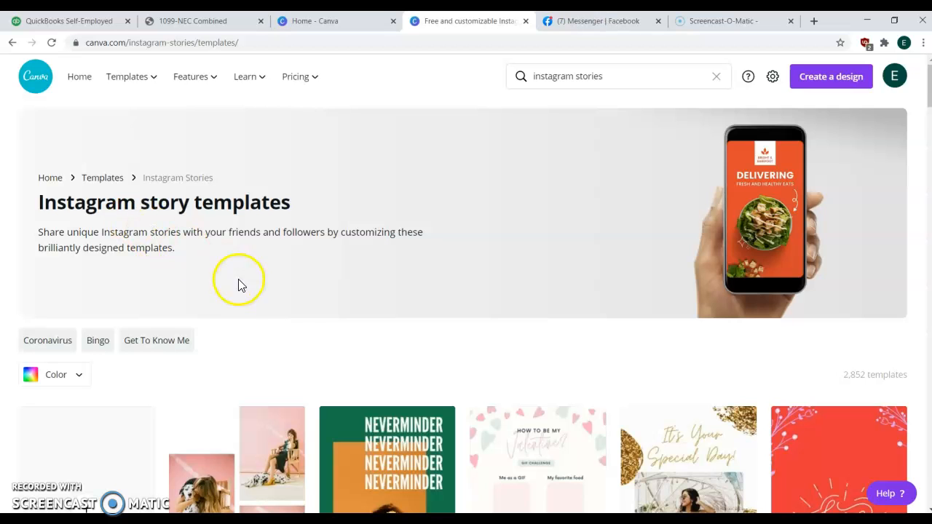
scroll(281, 339, "down", 3)
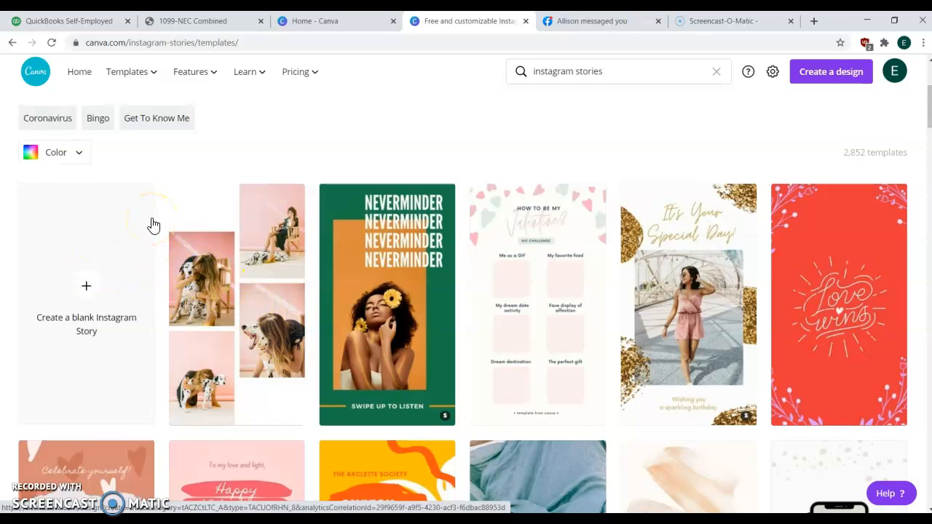
scroll(150, 225, "up", 3)
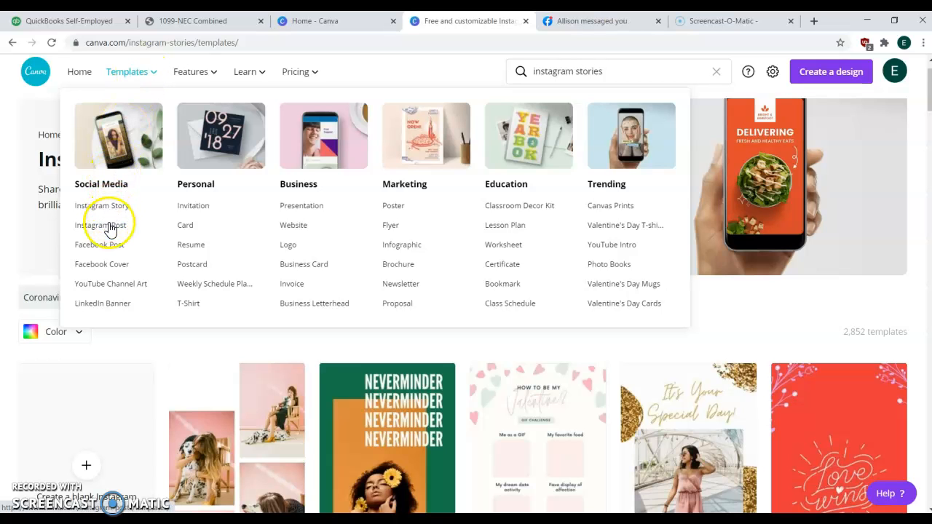
Step: Browse the Instagram Post template gallery and preview the Brown Pirate Birthday Social Media Post template, closing the preview again
left_click(110, 227)
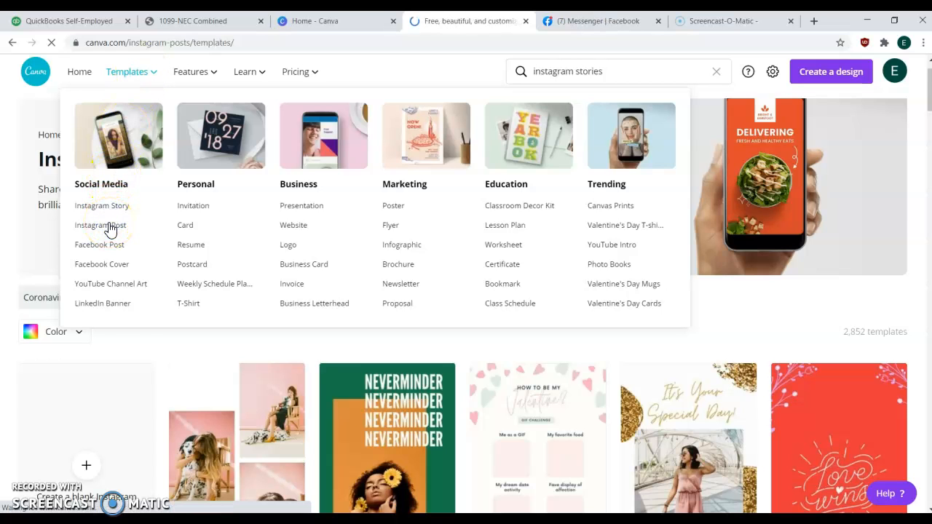
scroll(274, 313, "down", 2)
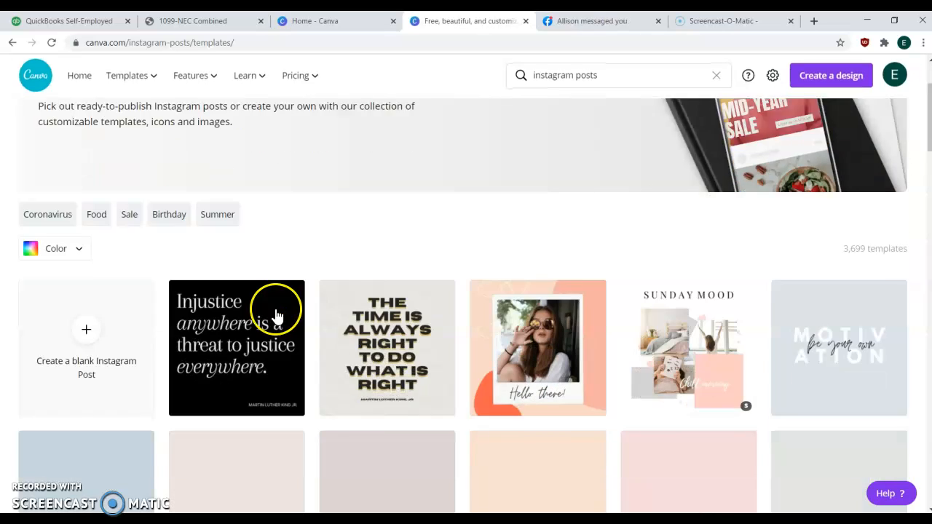
scroll(276, 315, "down", 1)
scroll(275, 315, "down", 2)
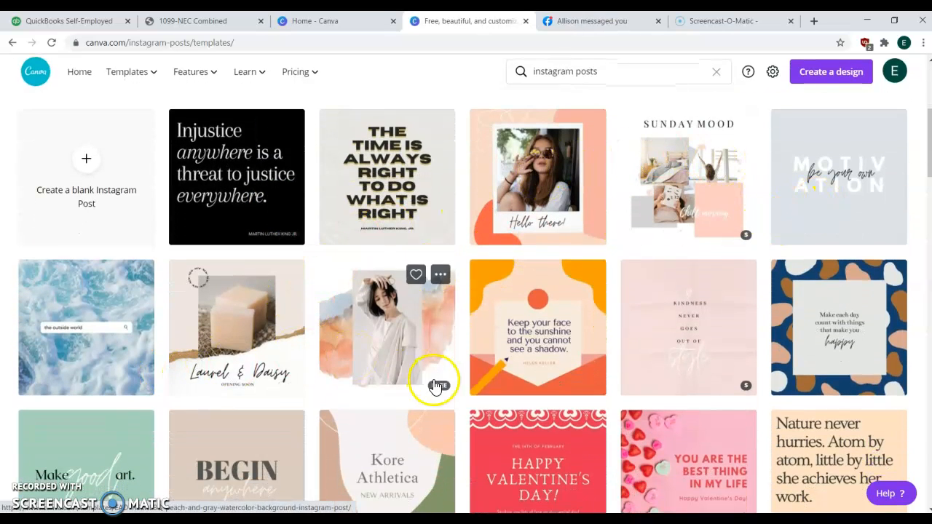
scroll(551, 353, "down", 2)
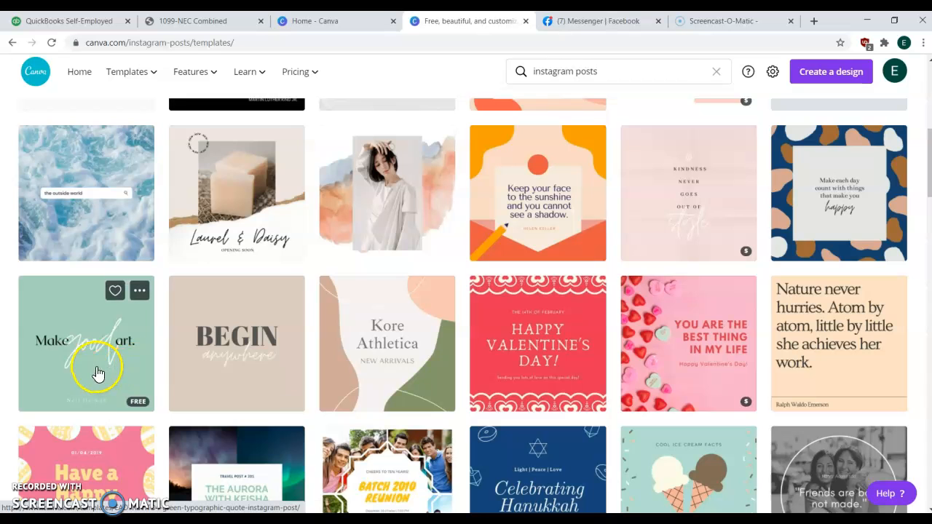
scroll(264, 344, "down", 3)
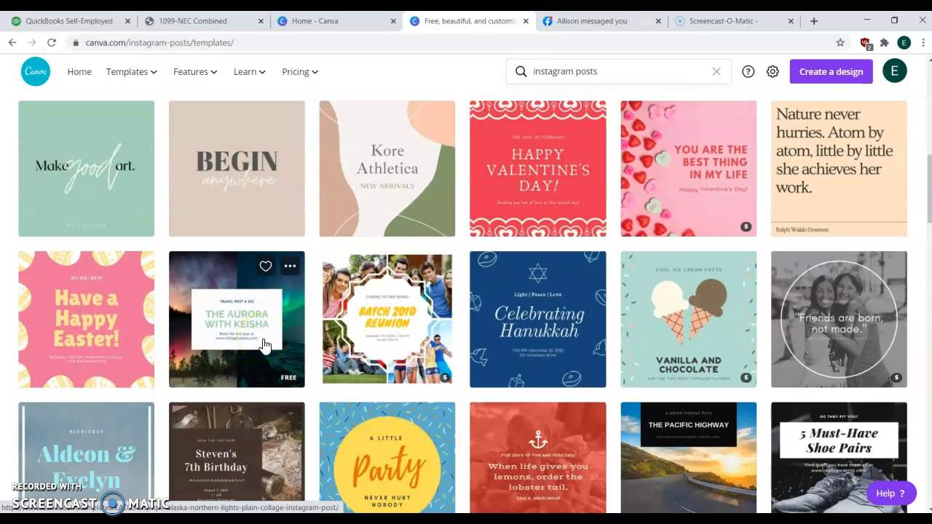
scroll(264, 344, "down", 2)
left_click(263, 339)
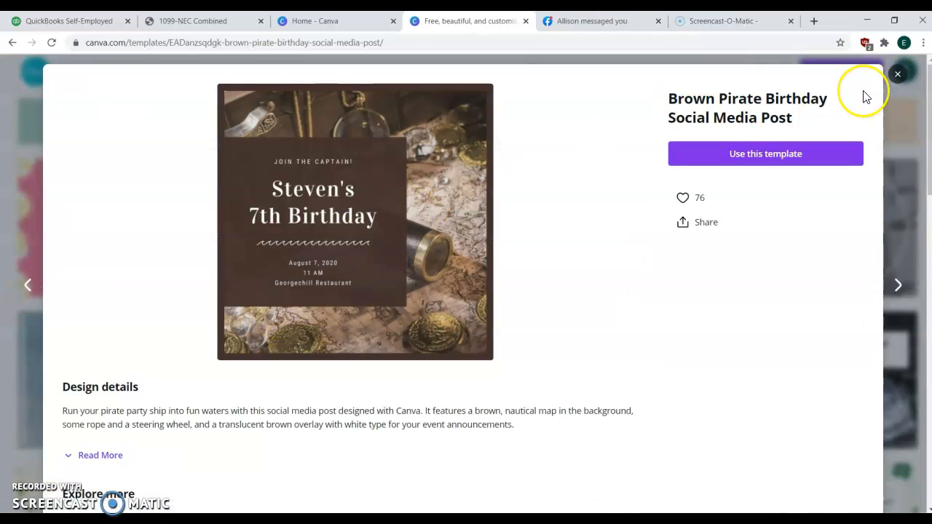
left_click(899, 76)
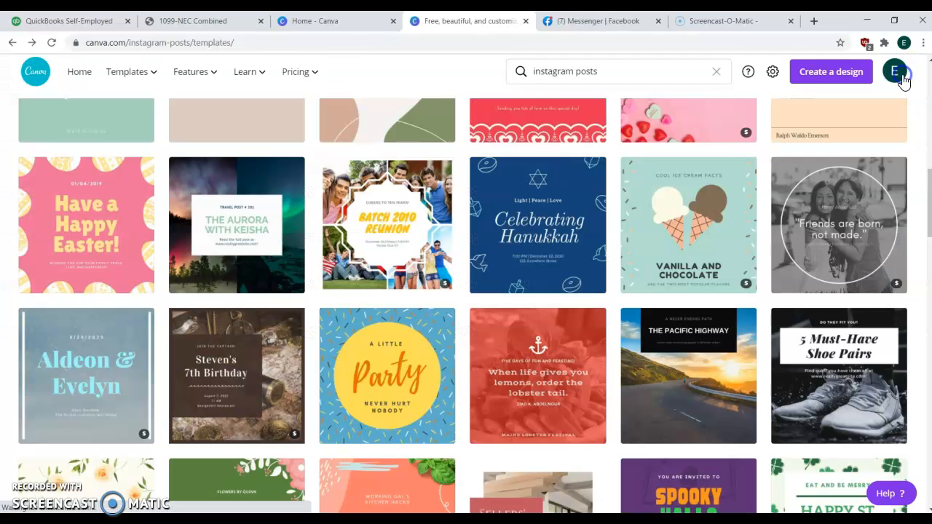
Step: Create a blank Instagram Post design from the template gallery and skip the introductory tour
scroll(482, 274, "up", 10)
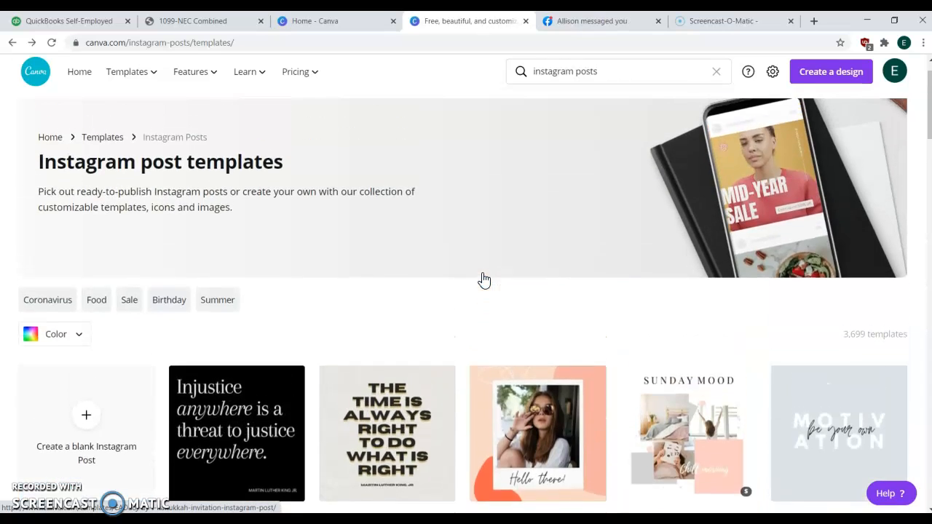
scroll(484, 280, "down", 2)
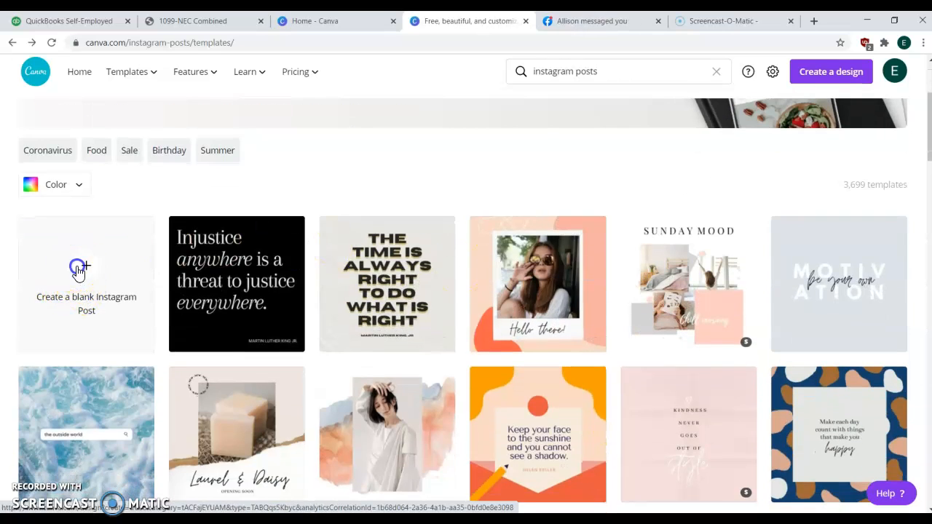
left_click(78, 271)
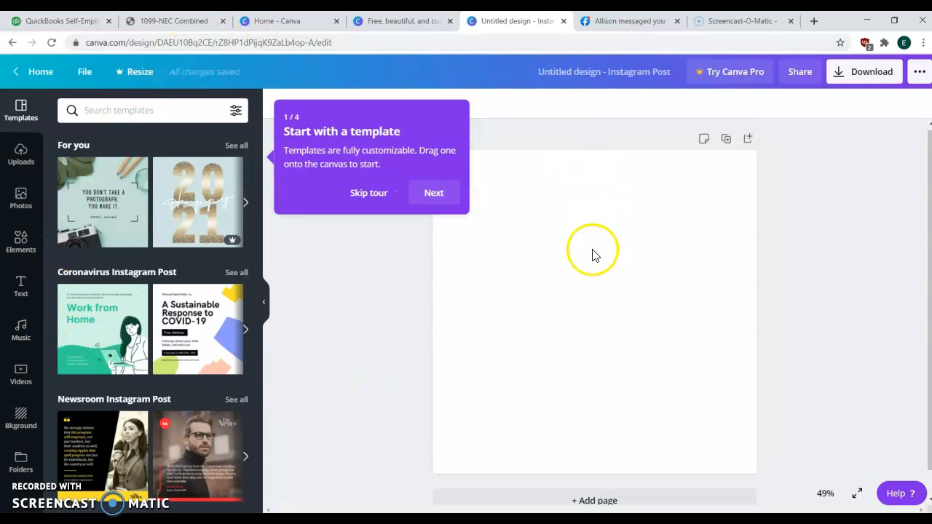
left_click(382, 195)
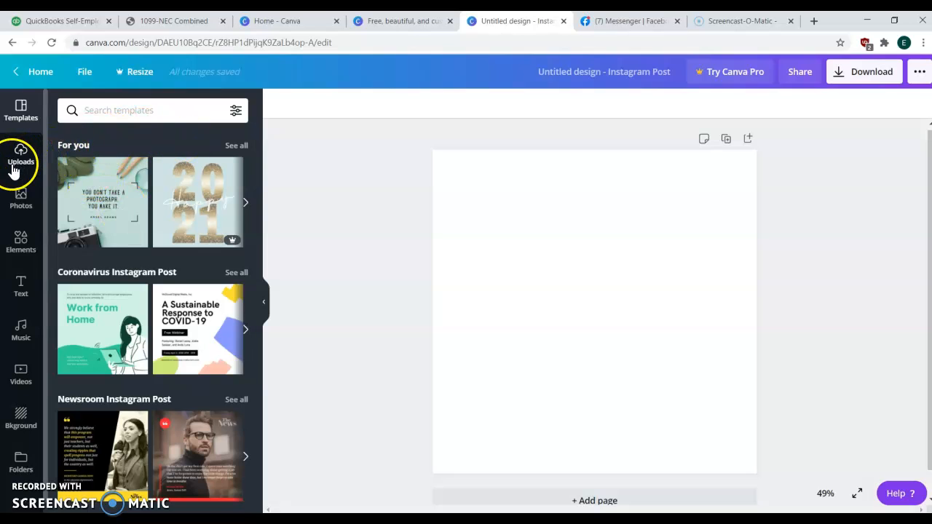
Step: Search the photo library for "valentines day" using the suggested search term
left_click(21, 201)
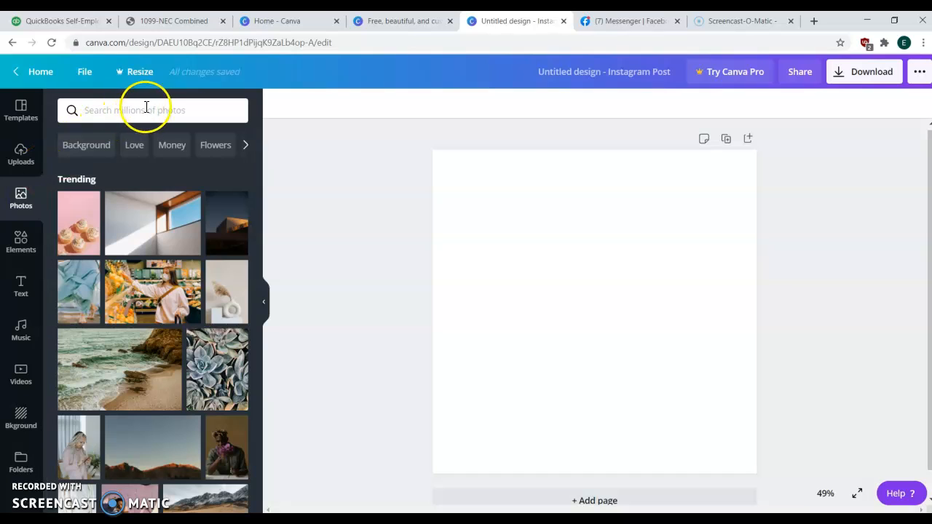
left_click(148, 108)
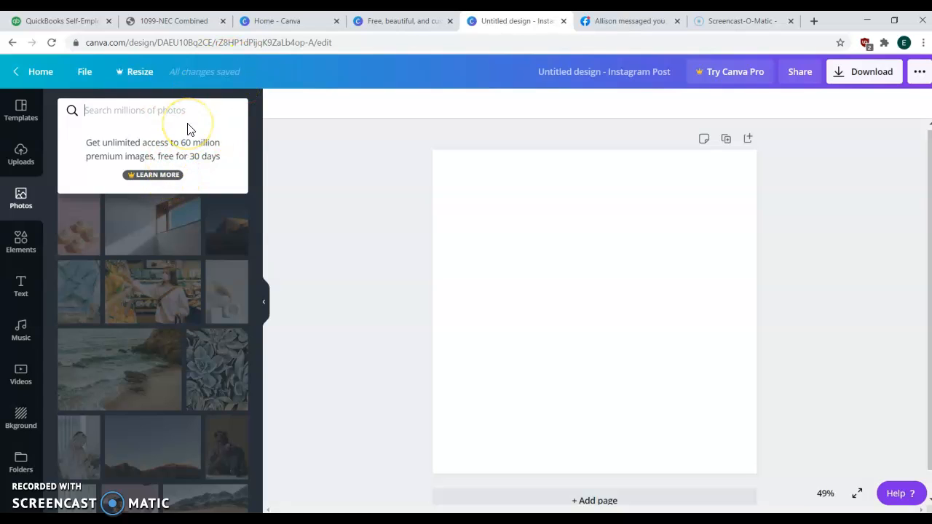
type("valentine")
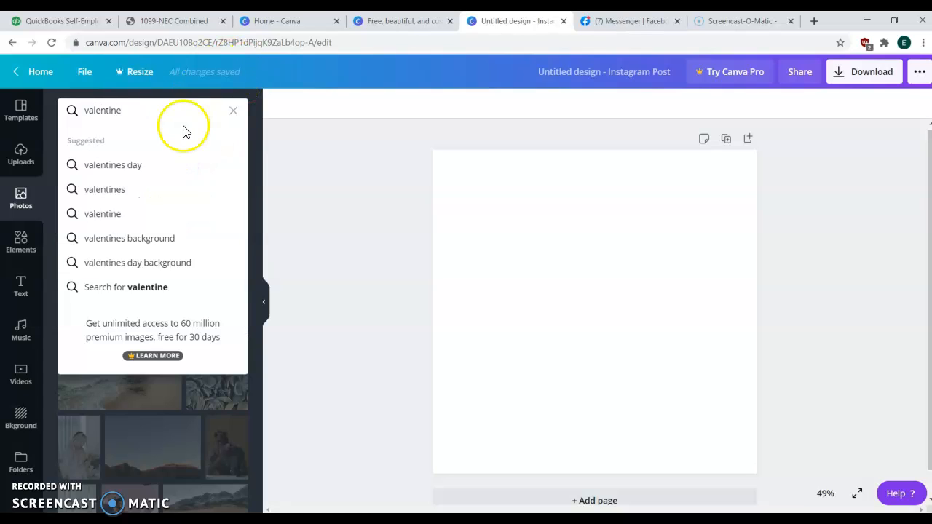
left_click(141, 164)
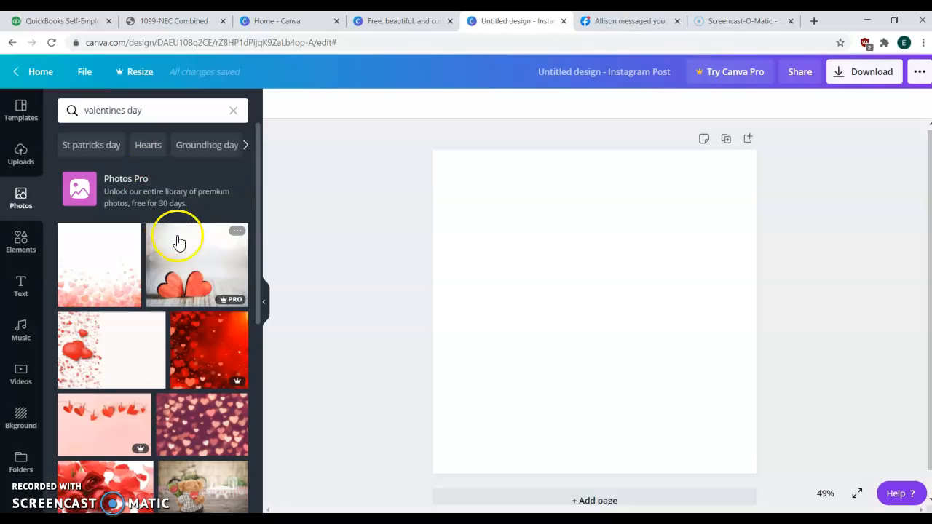
Step: Examine the Valentine's Day photo results for a free image that suits the post's background
scroll(166, 331, "down", 1)
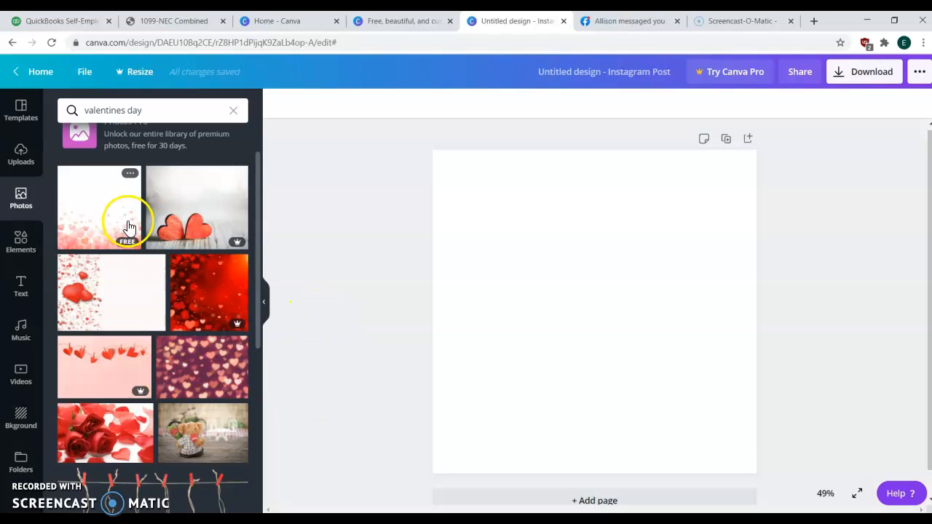
scroll(175, 365, "down", 1)
scroll(175, 364, "down", 1)
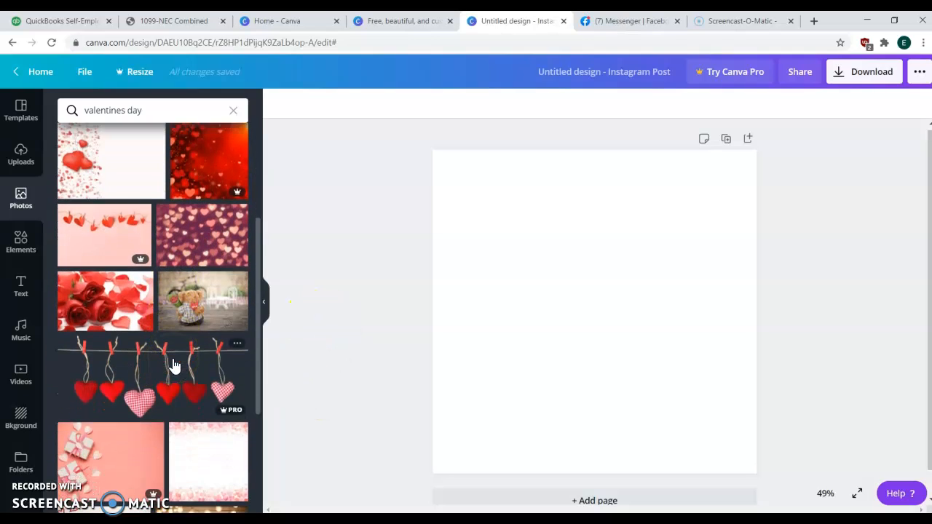
scroll(174, 364, "down", 1)
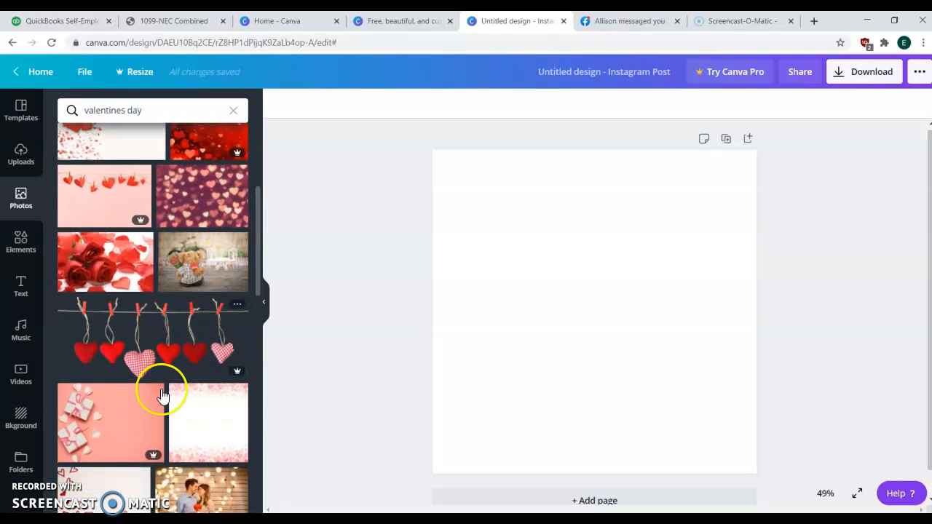
scroll(161, 395, "down", 3)
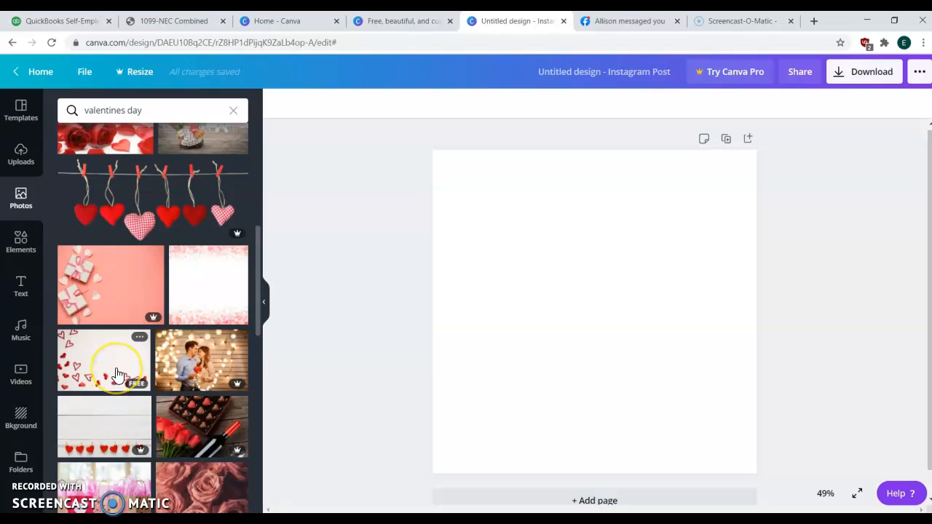
scroll(117, 375, "down", 5)
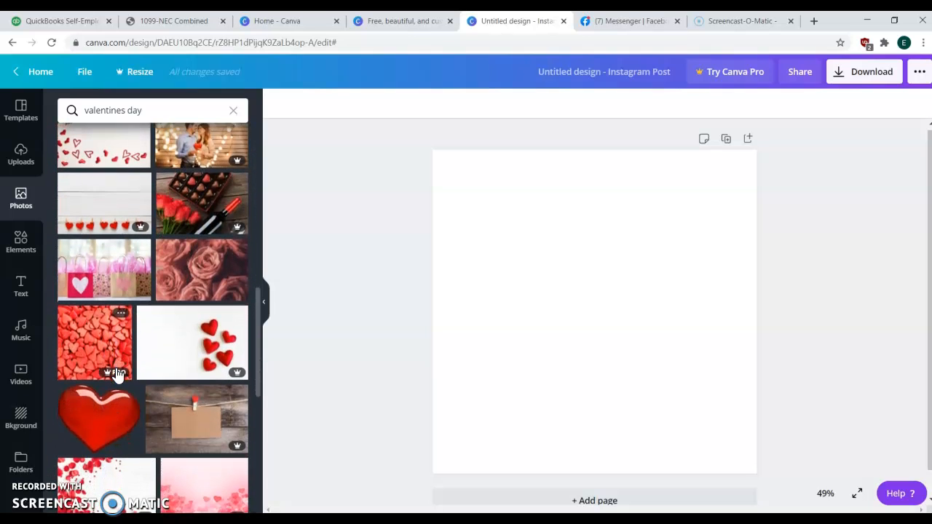
scroll(117, 375, "down", 3)
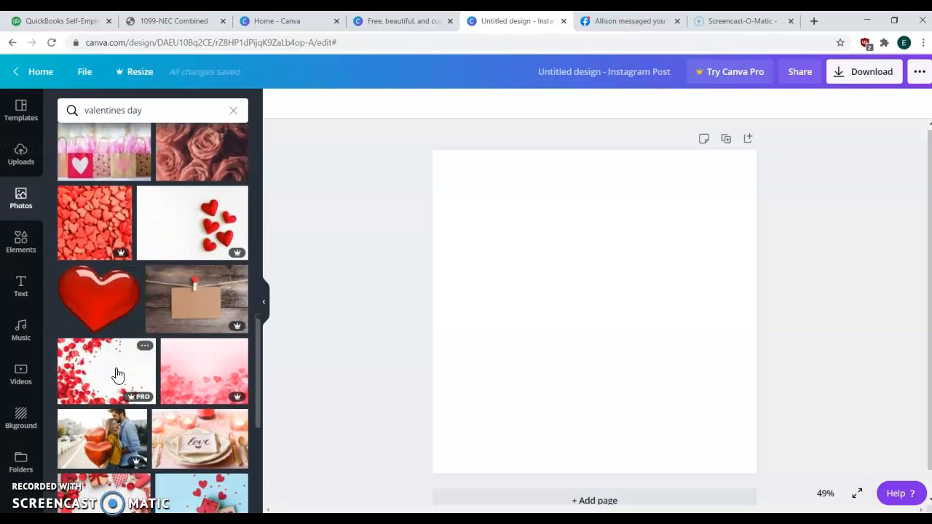
scroll(117, 374, "down", 5)
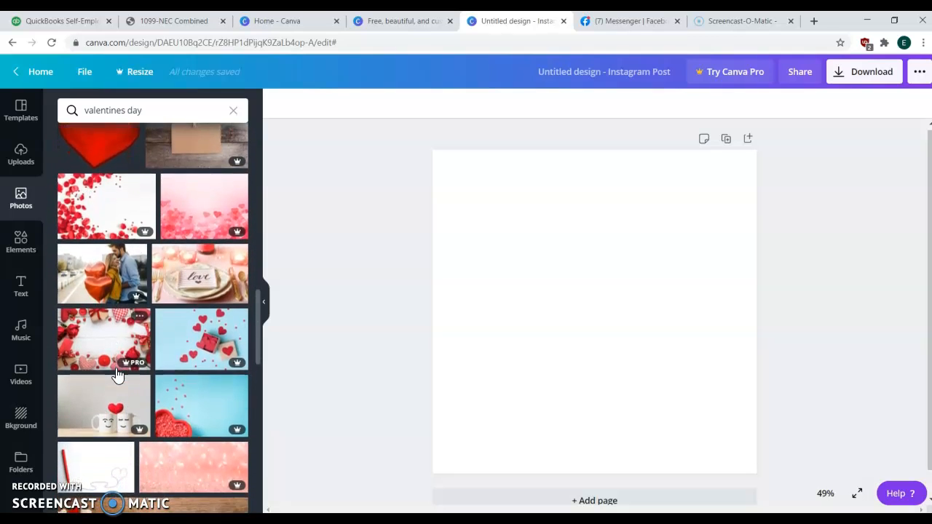
scroll(116, 374, "down", 4)
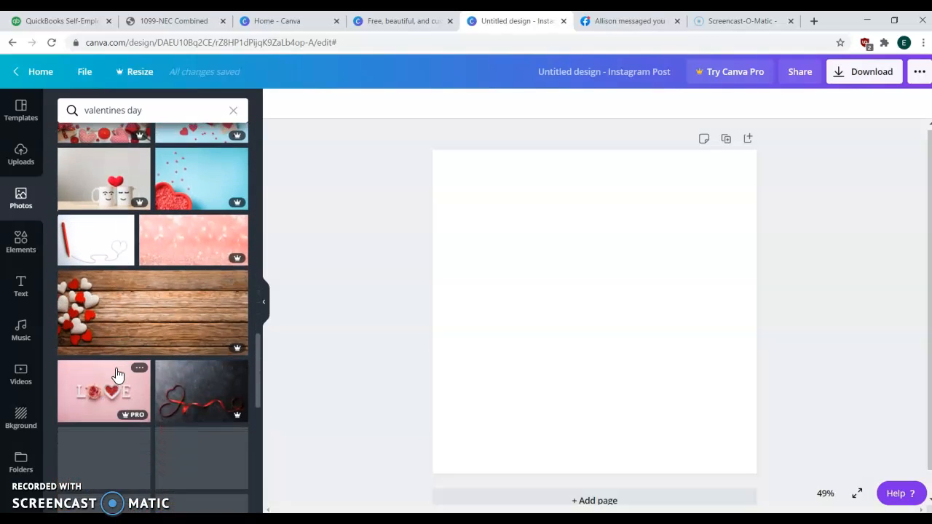
scroll(117, 375, "down", 3)
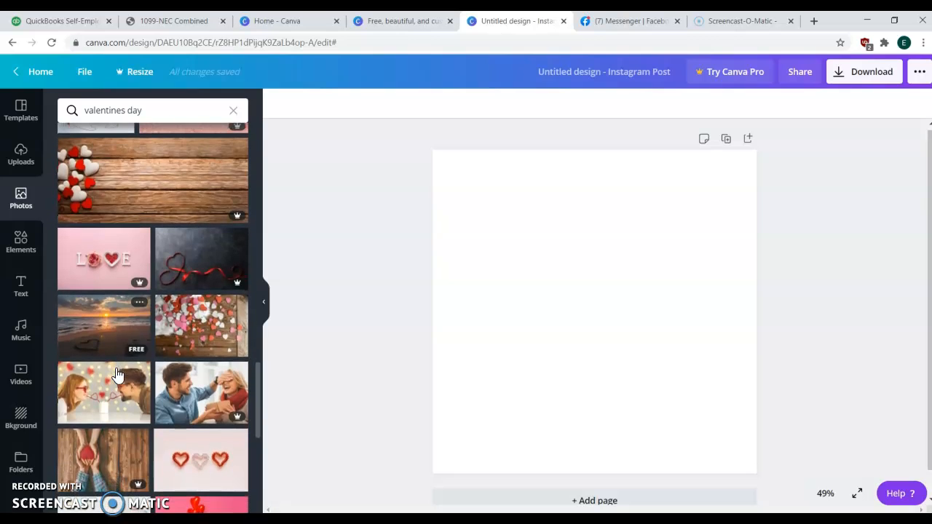
scroll(116, 374, "up", 15)
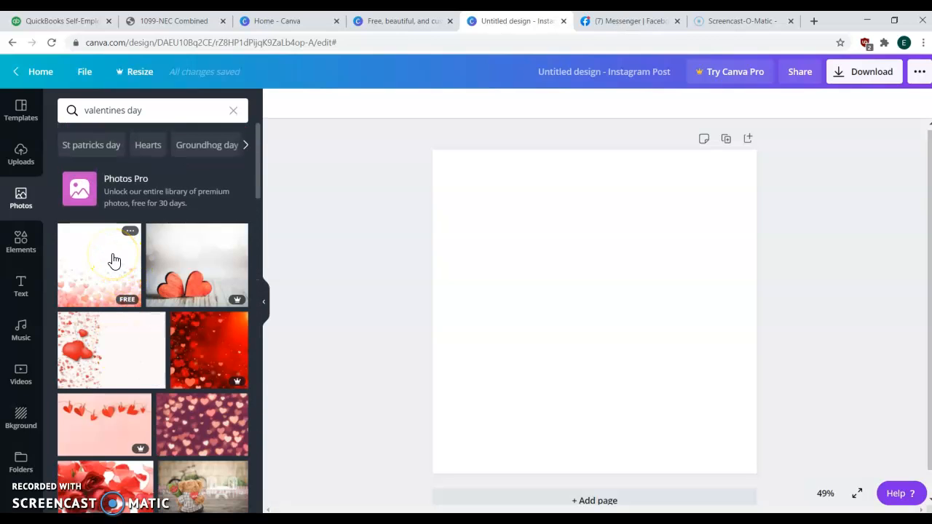
Step: Add the free white photo with pale pink hearts along its lower edge and enlarge it to fill the whole page
left_click(113, 261)
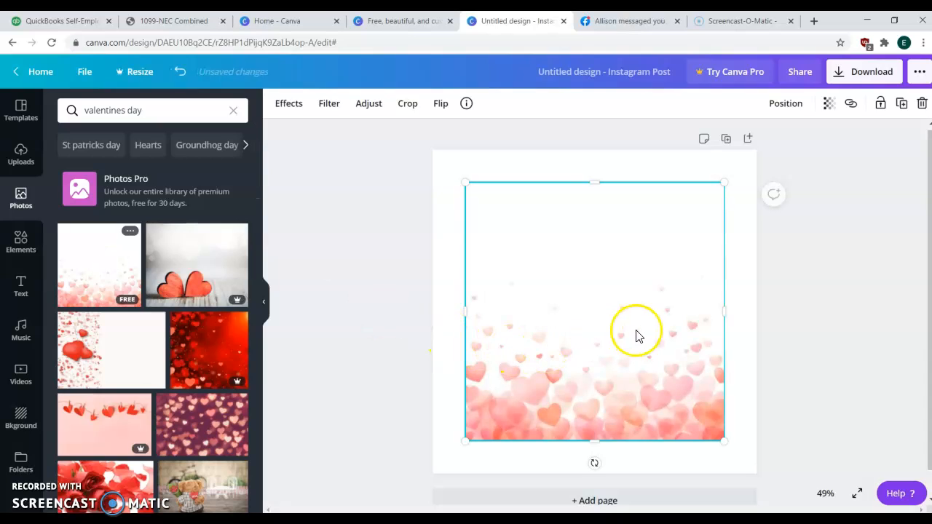
left_click(801, 306)
left_click(553, 268)
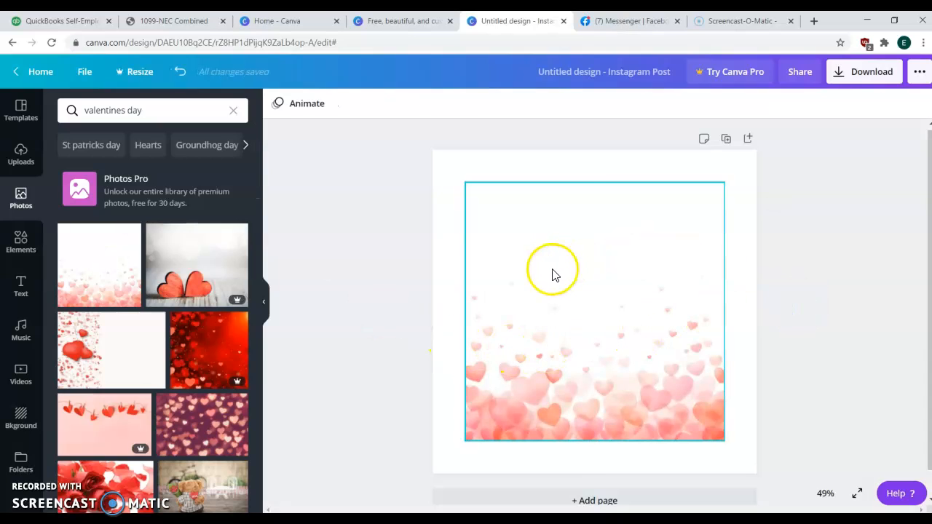
left_click_drag(464, 179, 433, 149)
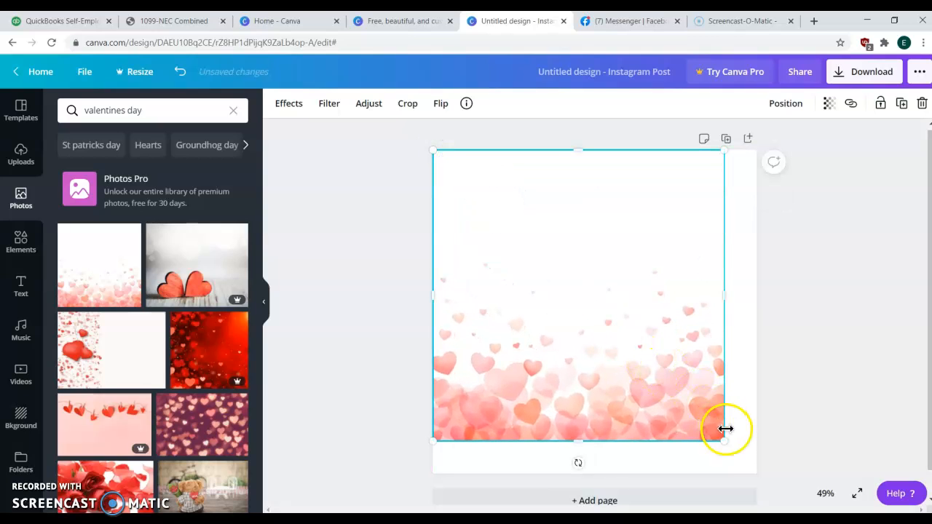
left_click_drag(728, 436, 768, 462)
left_click(790, 391)
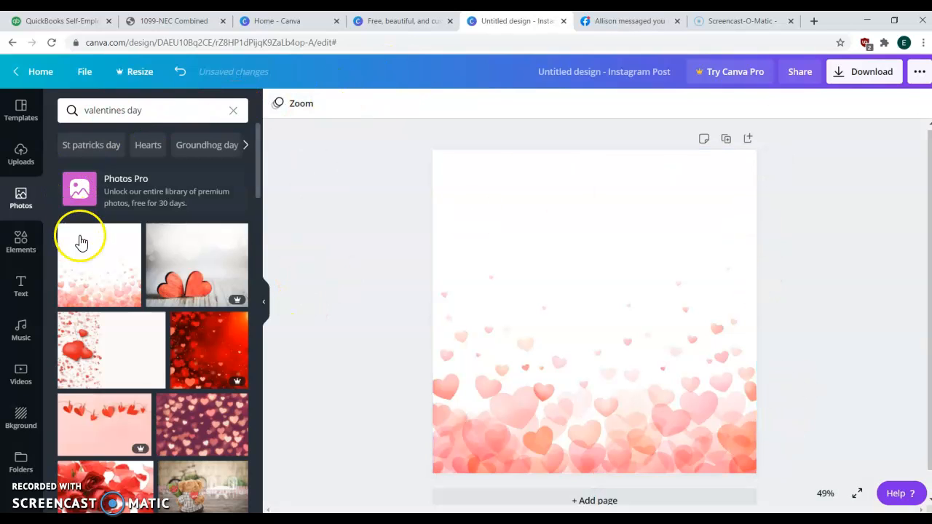
Step: Examine the text library's heading options and ready-made text styles for the post
left_click(21, 285)
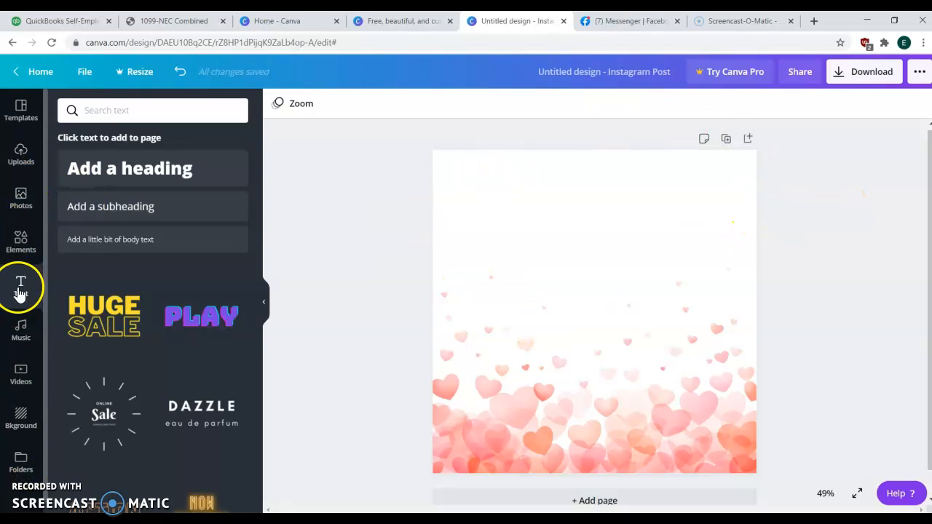
scroll(134, 313, "down", 3)
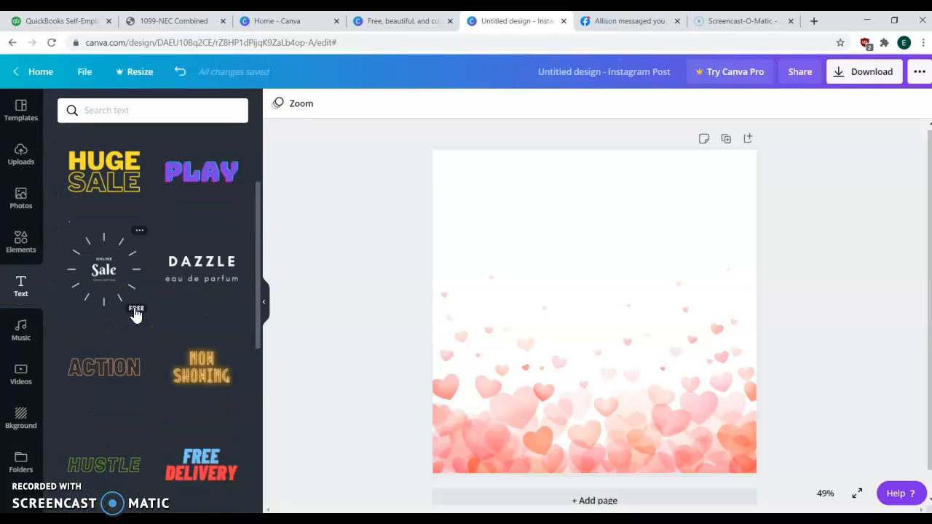
scroll(135, 315, "down", 3)
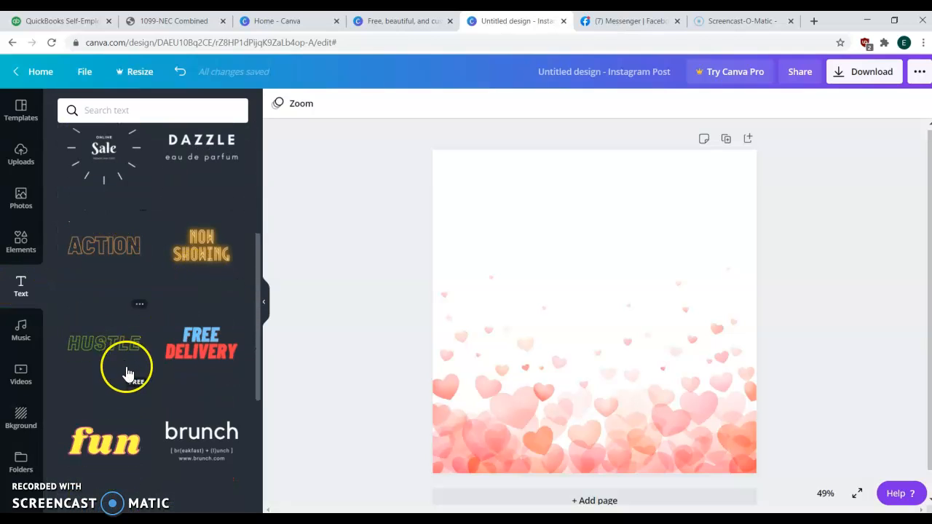
scroll(131, 378, "down", 5)
scroll(148, 403, "up", 12)
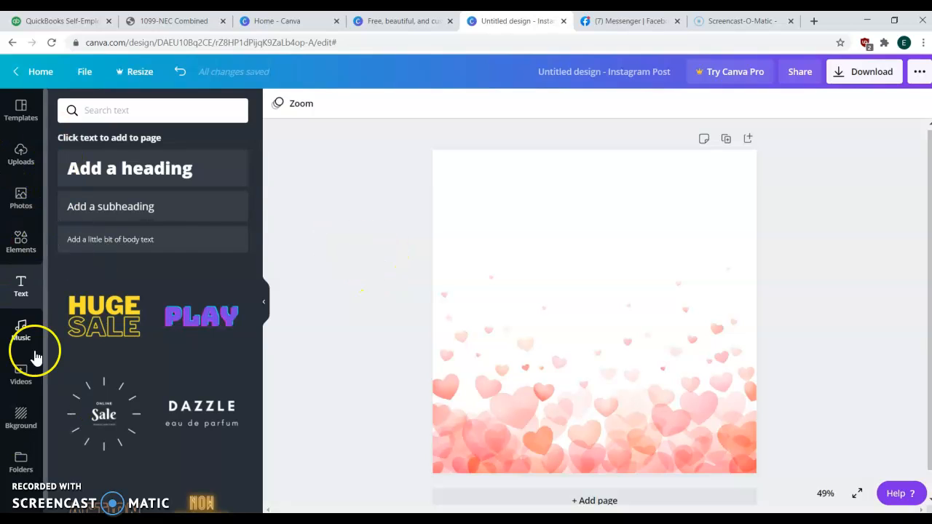
left_click(617, 299)
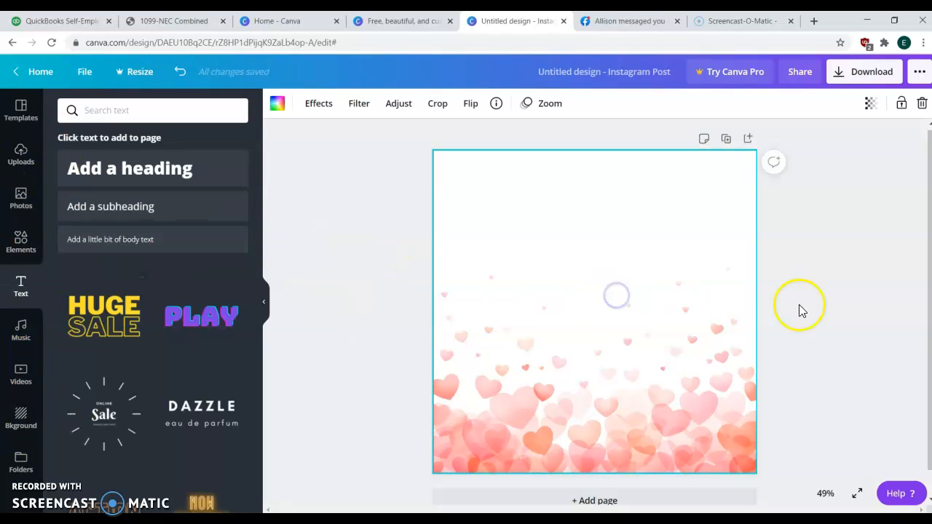
left_click(889, 246)
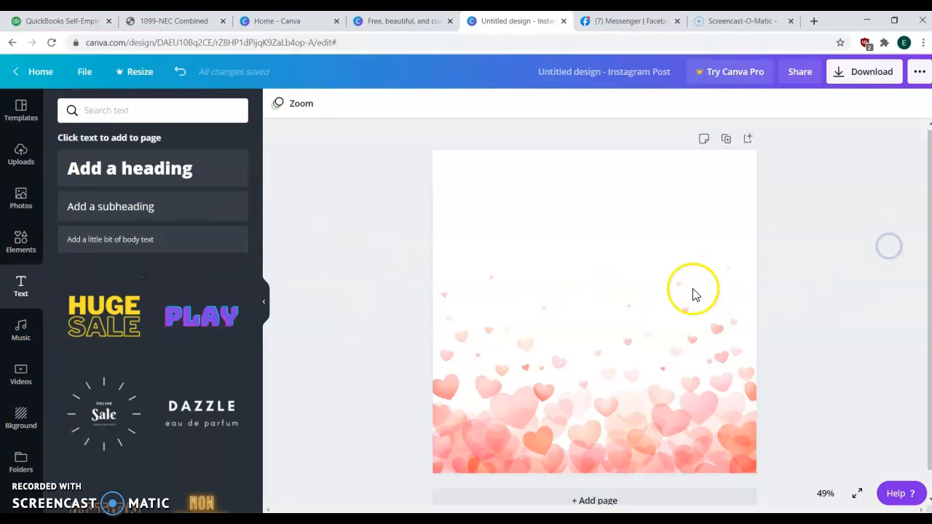
Step: Add a text box reading "February Nailfie Post" and move it up into the white area above the hearts
left_click(651, 296)
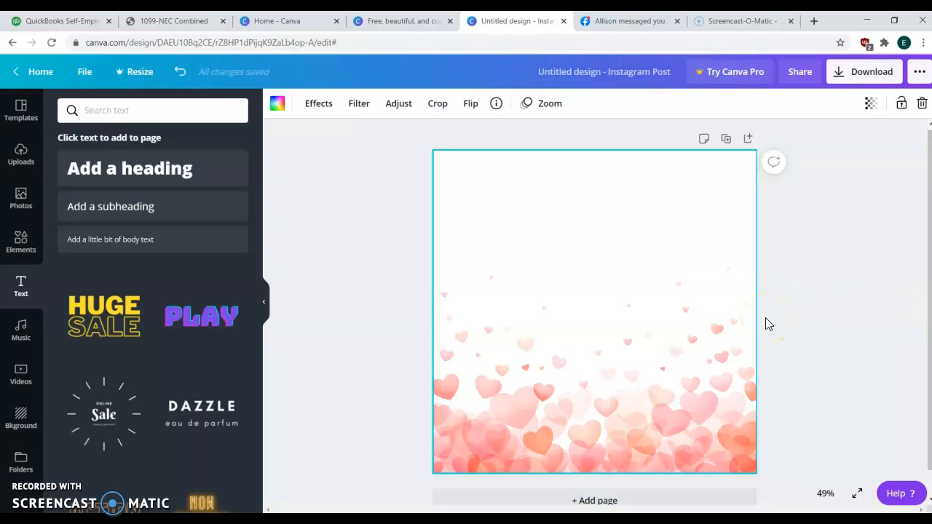
key("t")
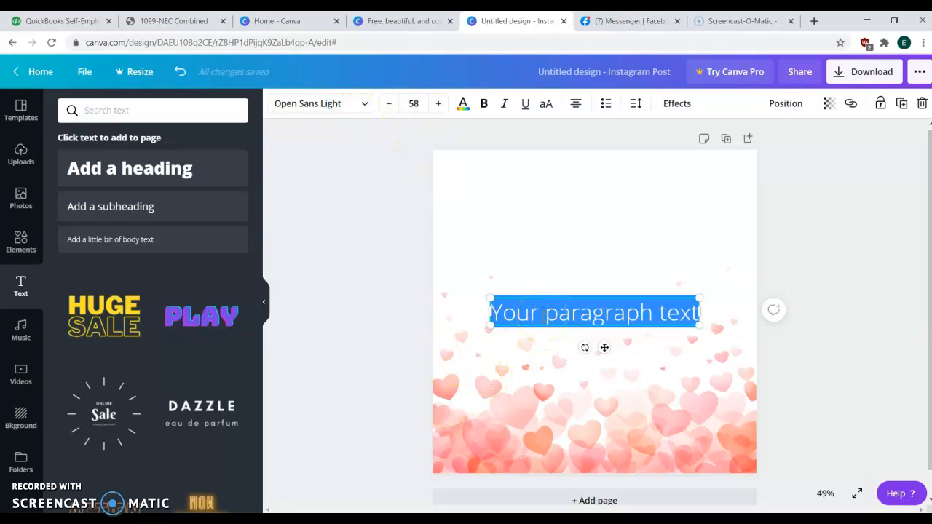
type("D")
type("ebruary")
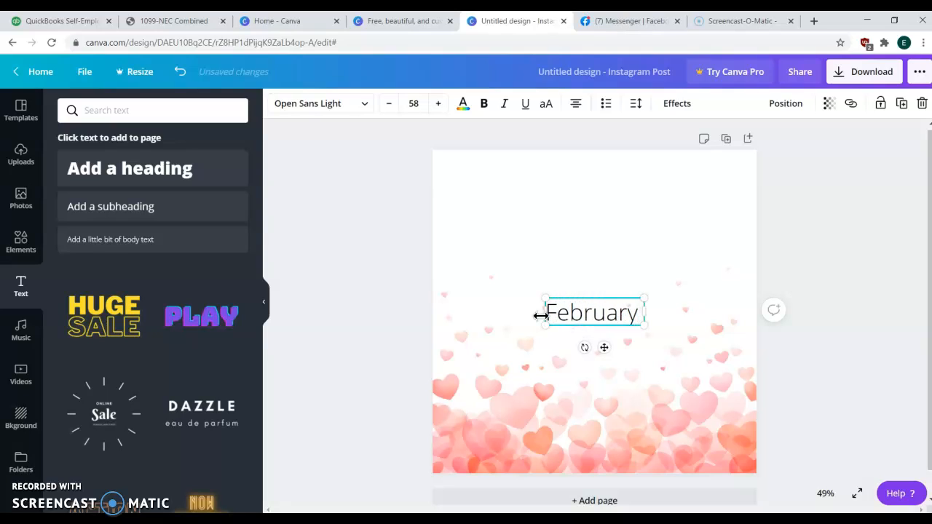
type(" Nailfie P")
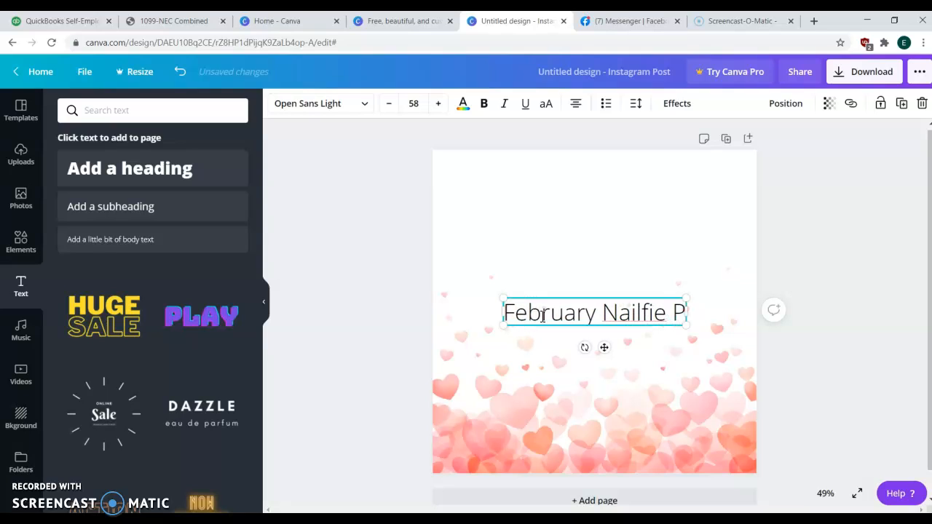
key("BackSpace")
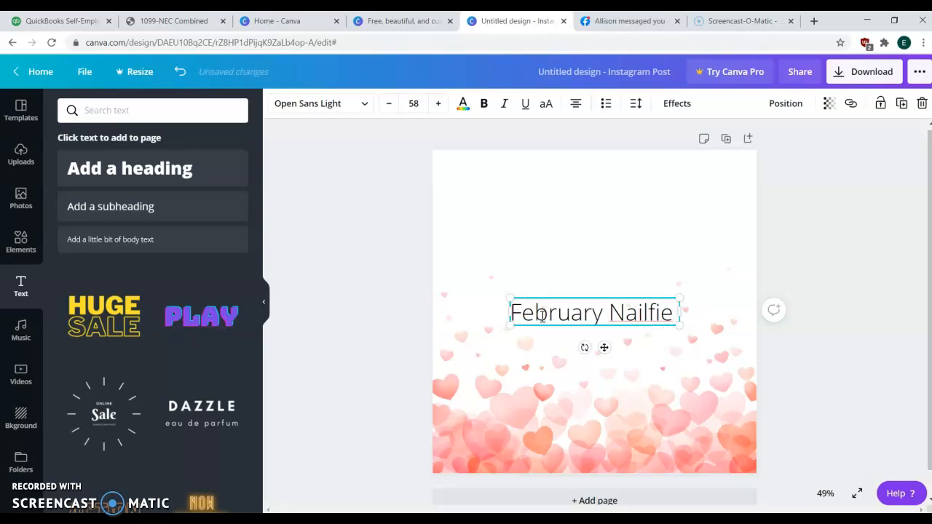
type("Pos")
type("t")
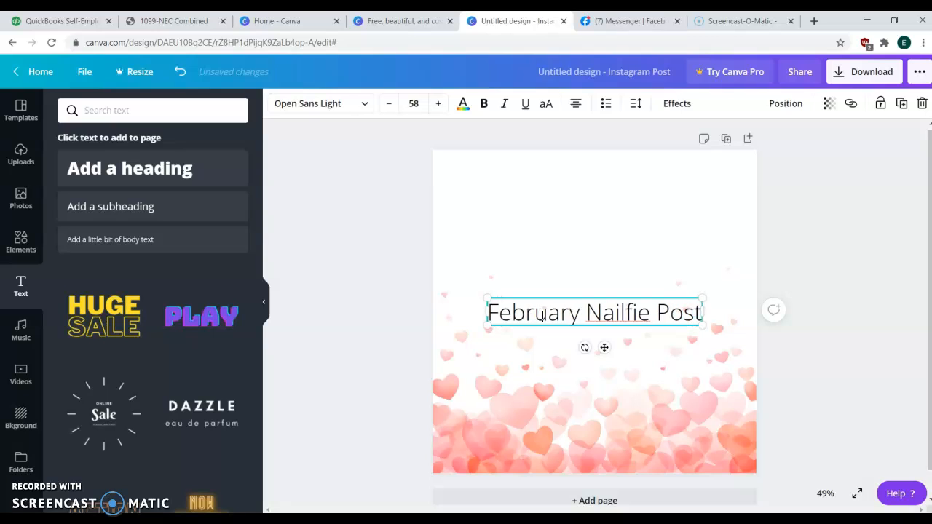
left_click_drag(604, 348, 604, 263)
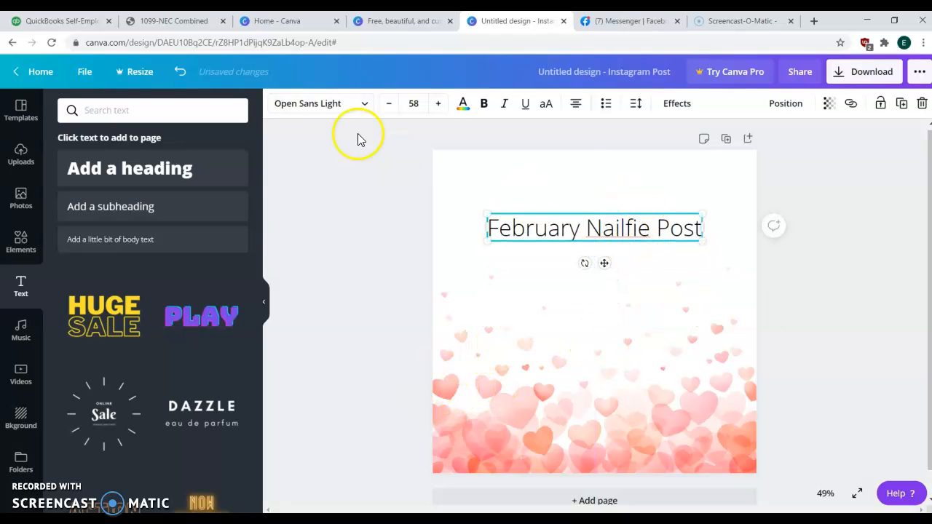
left_click(313, 104)
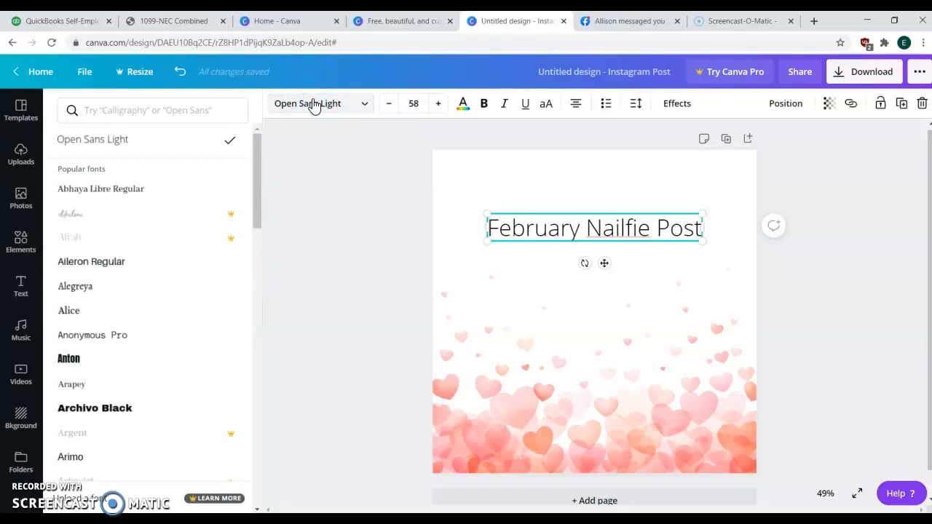
left_click(90, 222)
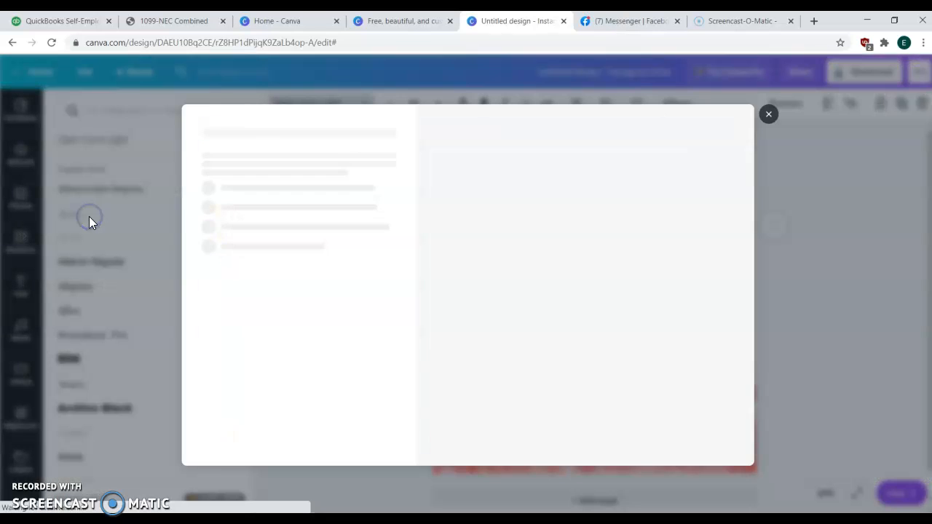
left_click(770, 114)
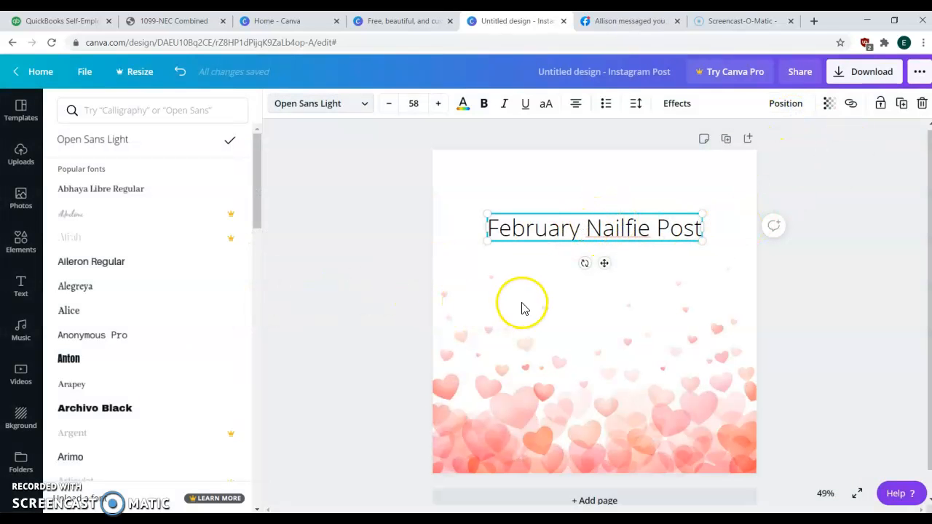
left_click(655, 333)
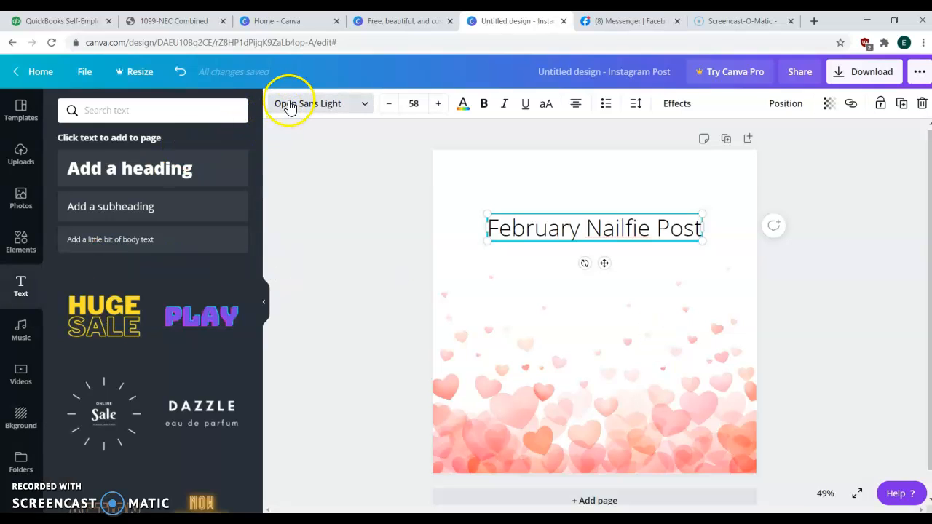
Step: Try the Cheque font and the premium Chloe font on the "February Nailfie Post" text
left_click(290, 106)
scroll(163, 382, "down", 3)
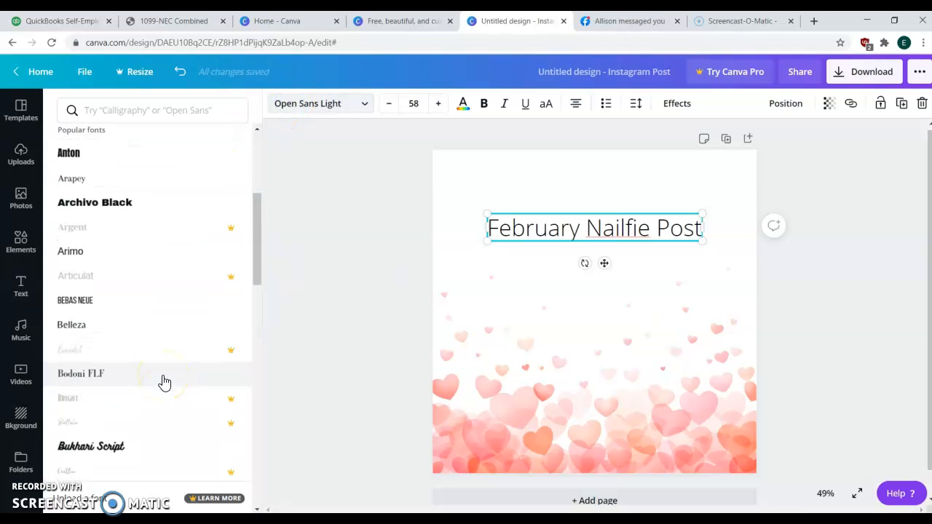
scroll(134, 350, "down", 4)
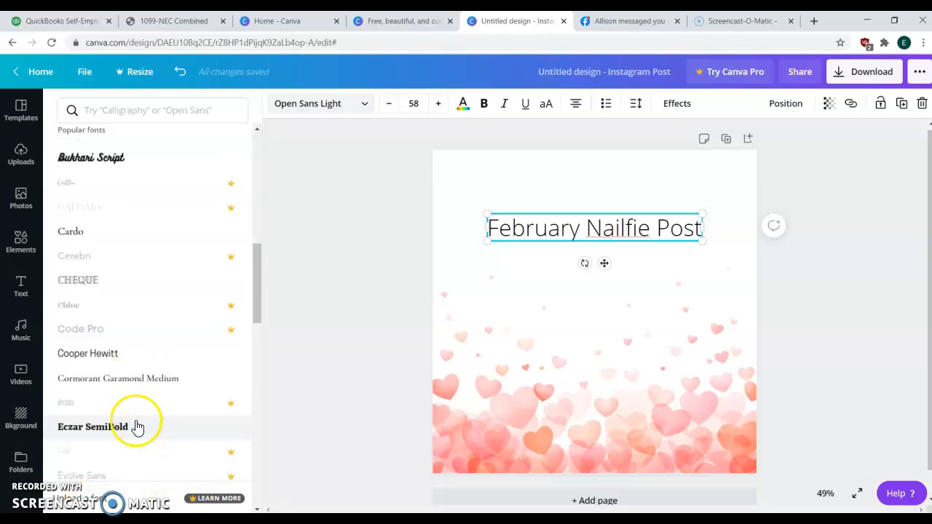
left_click(126, 289)
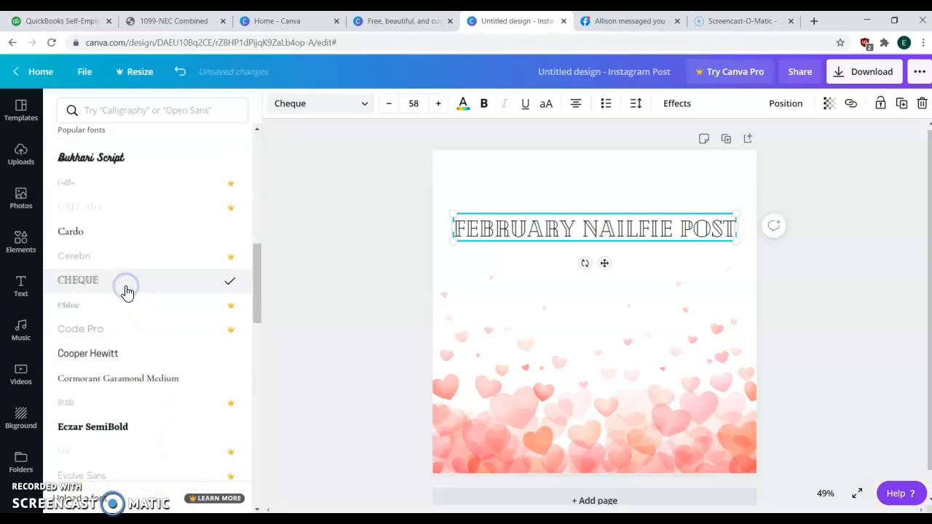
left_click(110, 306)
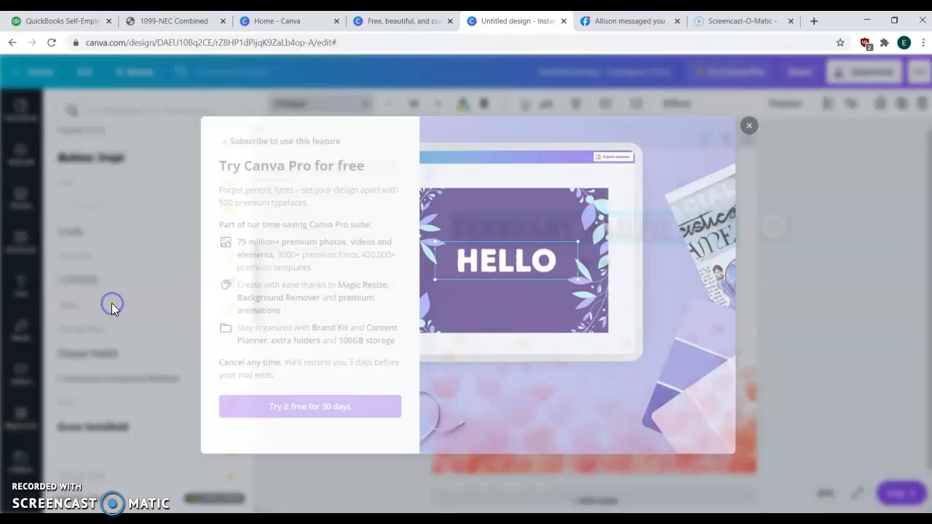
left_click(769, 114)
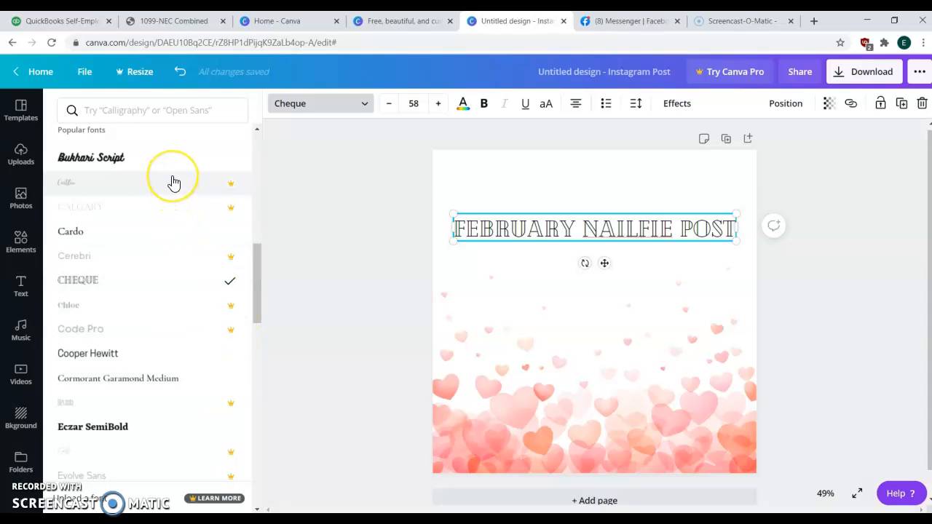
Step: Set the font of the "February Nailfie Post" text to Alice
scroll(172, 186, "up", 3)
scroll(173, 184, "up", 10)
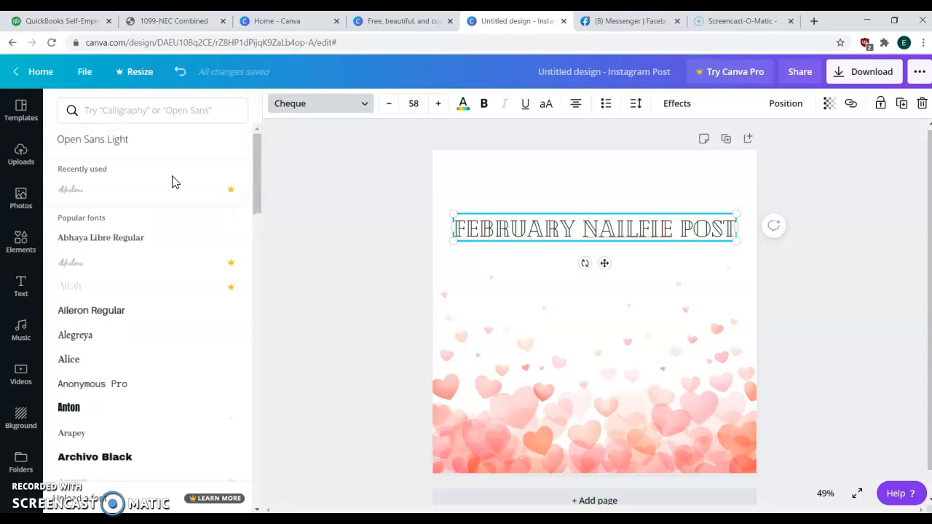
scroll(147, 273, "down", 2)
left_click(137, 295)
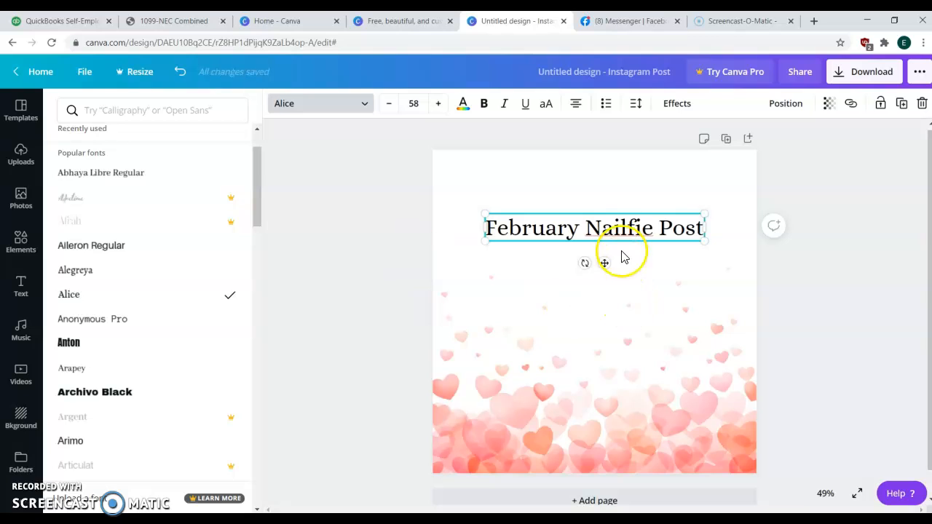
Step: Resize and narrow the text box, and delete the word "February" so it reads only "Nailfie Post"
left_click_drag(486, 215, 476, 192)
left_click_drag(705, 227, 527, 235)
key("BackSpace")
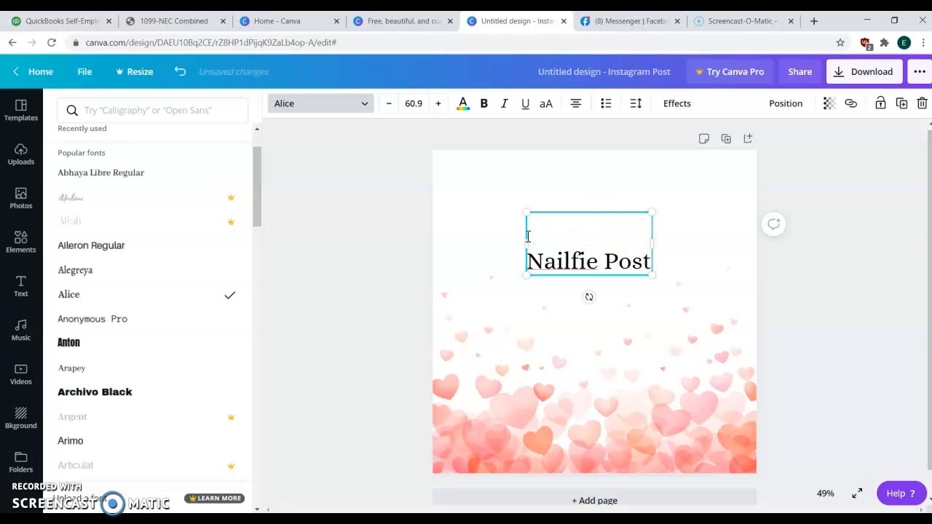
key("Delete")
Step: Enlarge the "Nailfie Post" text to about size 90.9 and center it horizontally just above the hearts
left_click(683, 263)
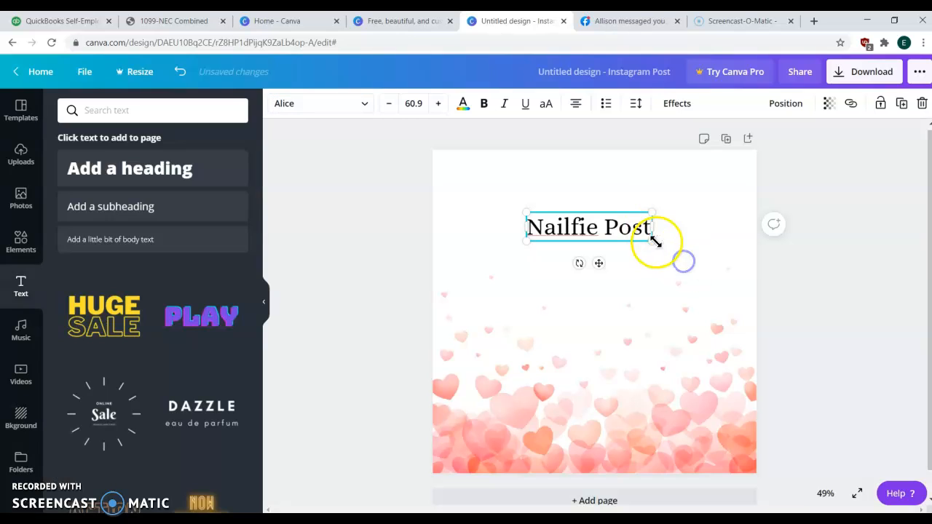
left_click_drag(693, 267, 711, 279)
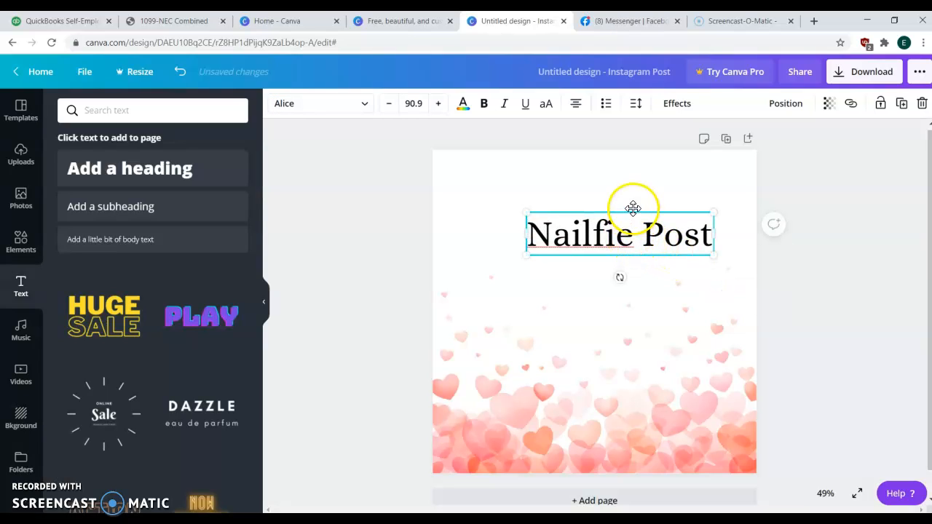
left_click_drag(632, 212, 609, 262)
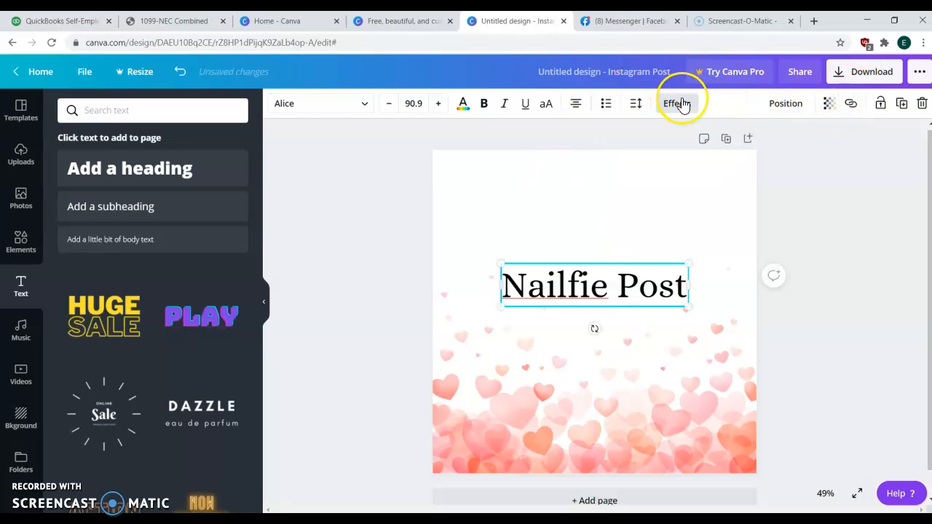
Step: Try the Glitch effect on the "Nailfie Post" text and replace it with the Neon effect
left_click(680, 102)
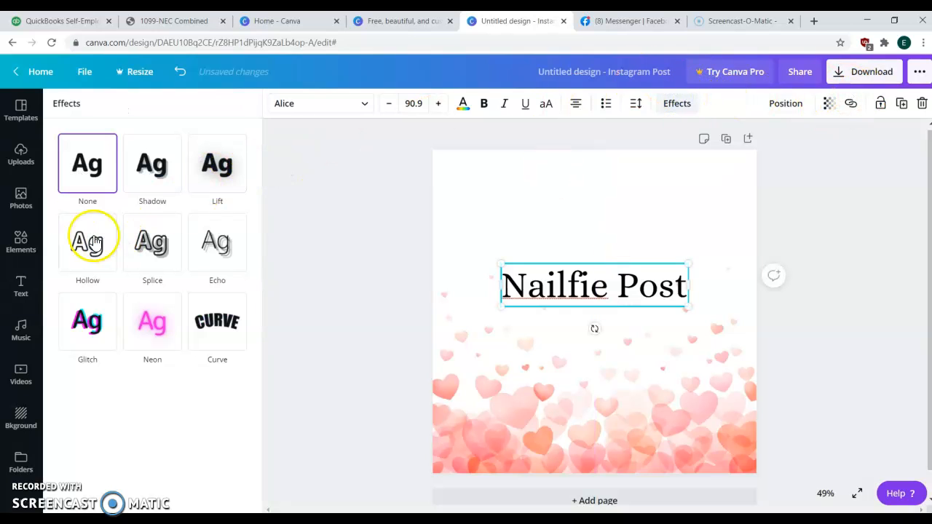
left_click(91, 322)
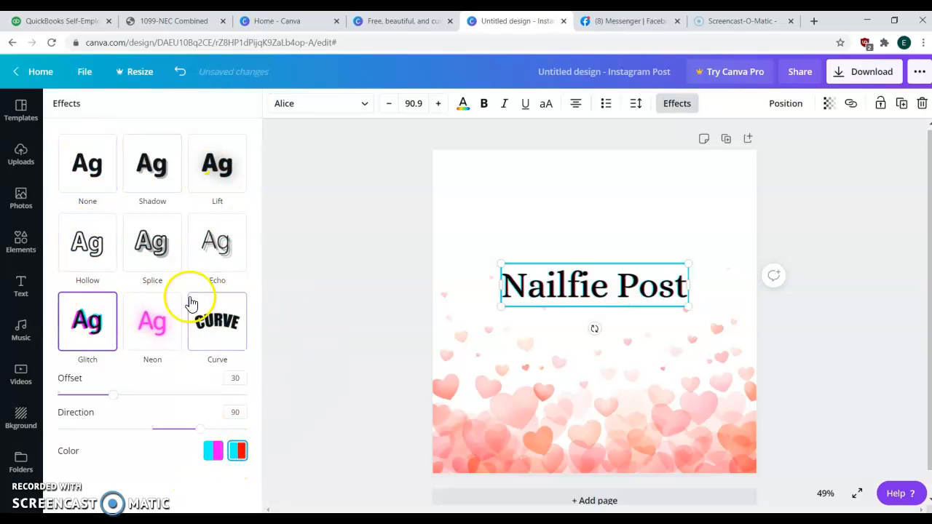
left_click(155, 317)
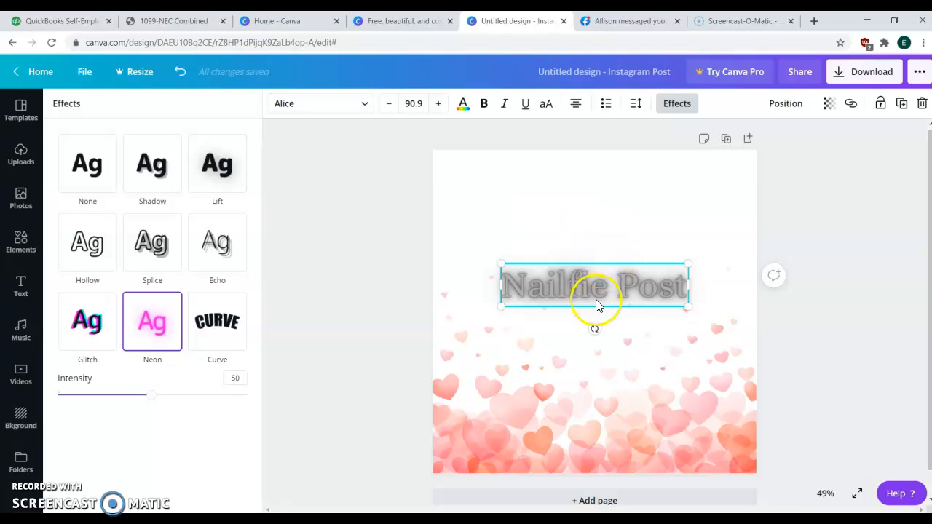
Step: Color the "Nailfie Post" text with the darkest coral pink of the photo colors
left_click(463, 116)
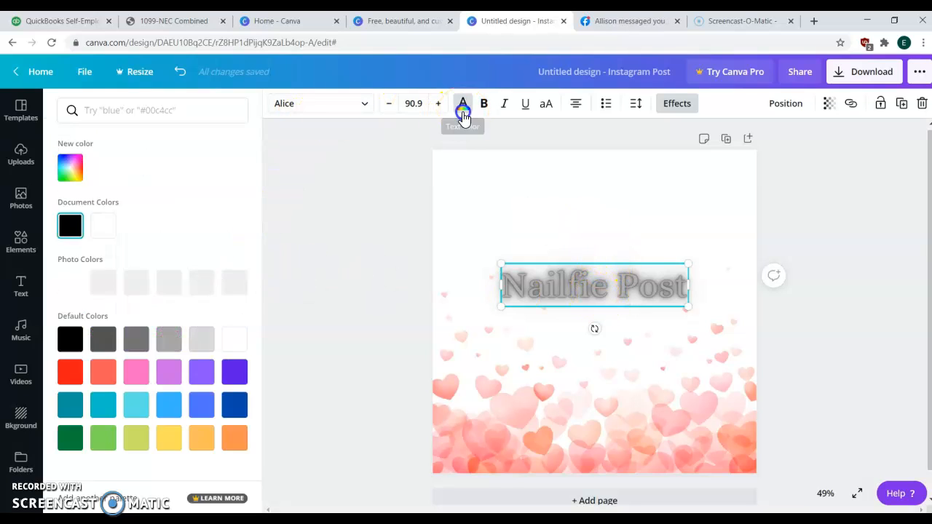
left_click(234, 284)
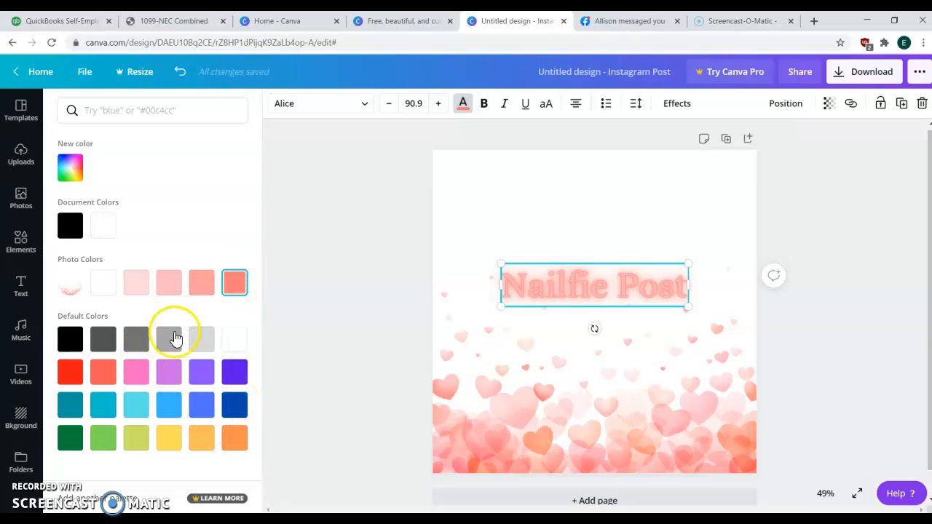
left_click(200, 284)
left_click(246, 284)
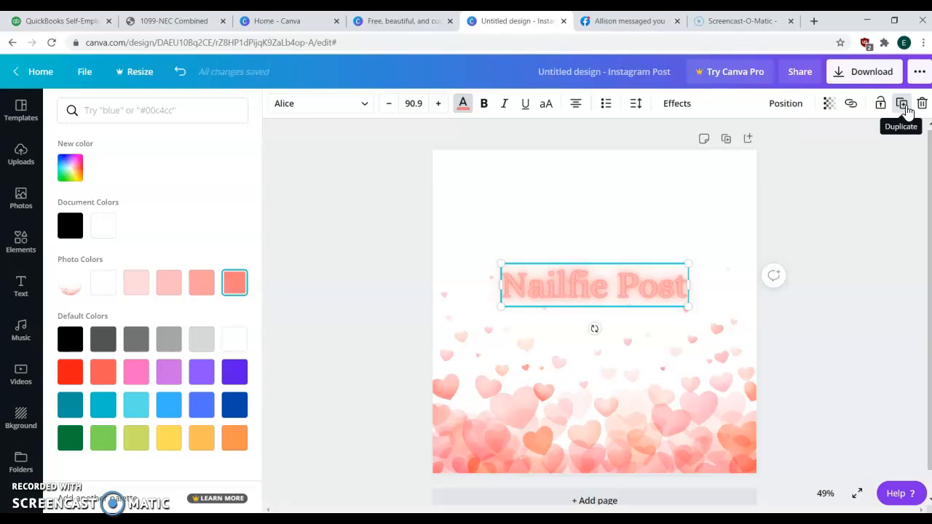
Step: Duplicate the neon "Nailfie Post" text and set the copy's effect to None
left_click(903, 104)
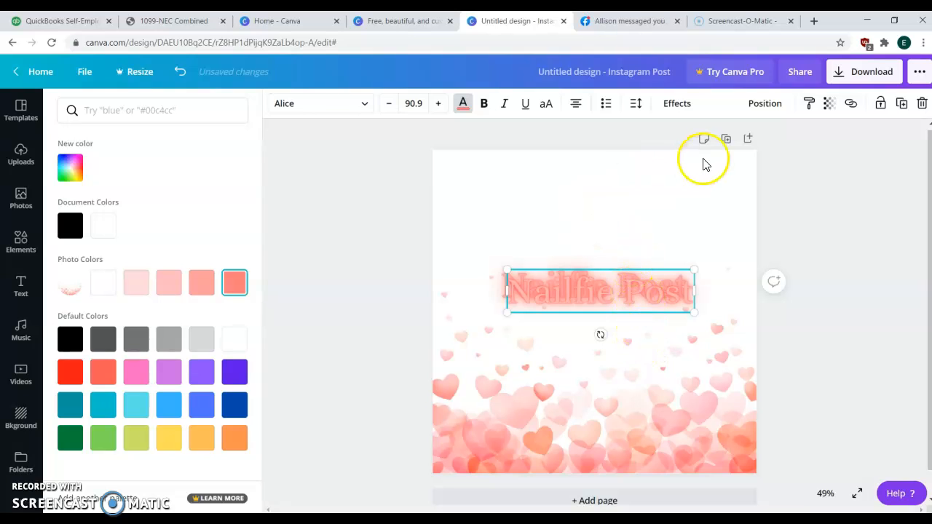
left_click(677, 104)
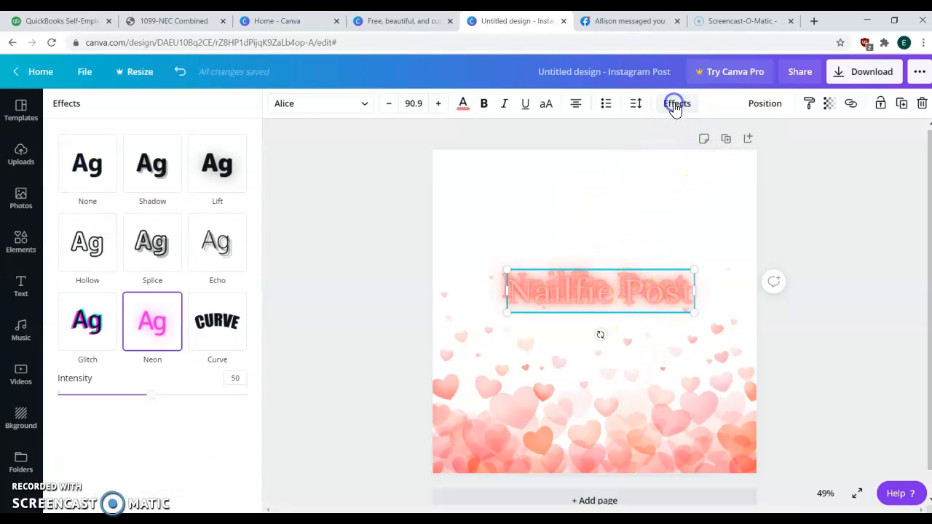
left_click(93, 169)
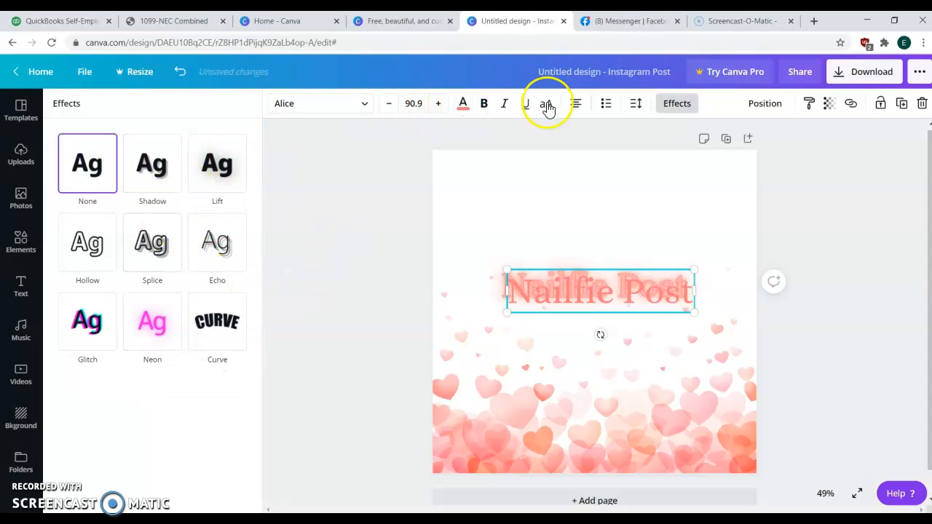
Step: Align the "Nailfie Post" copy directly over the neon text and color it dark gray after trying white and black
left_click(464, 104)
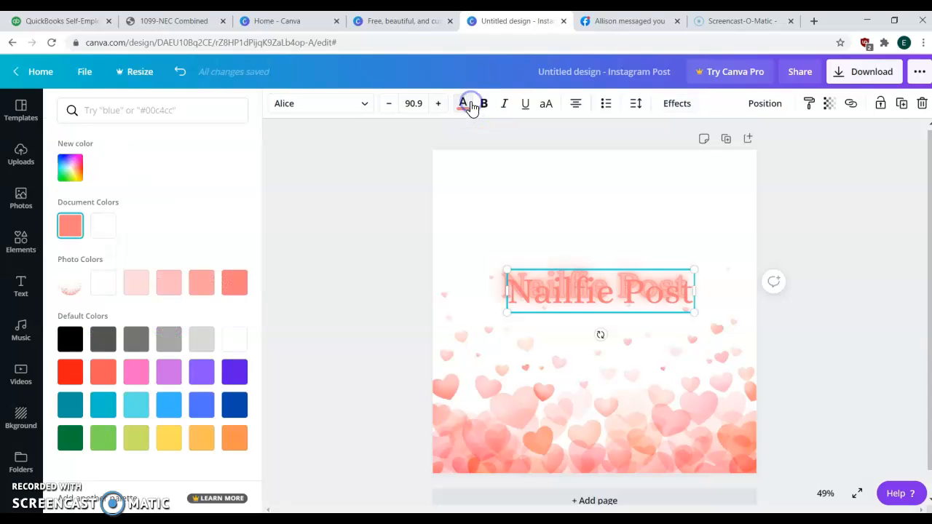
left_click(233, 338)
left_click_drag(610, 290, 599, 277)
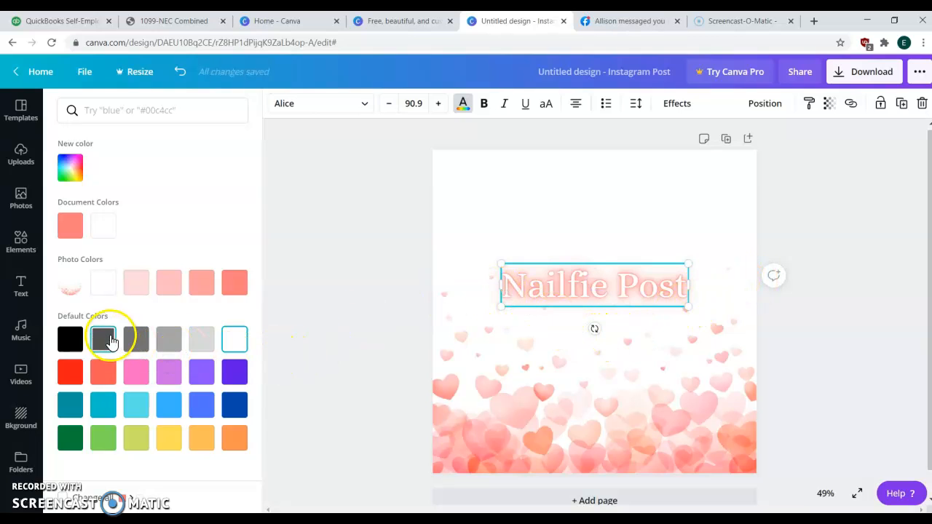
left_click(71, 340)
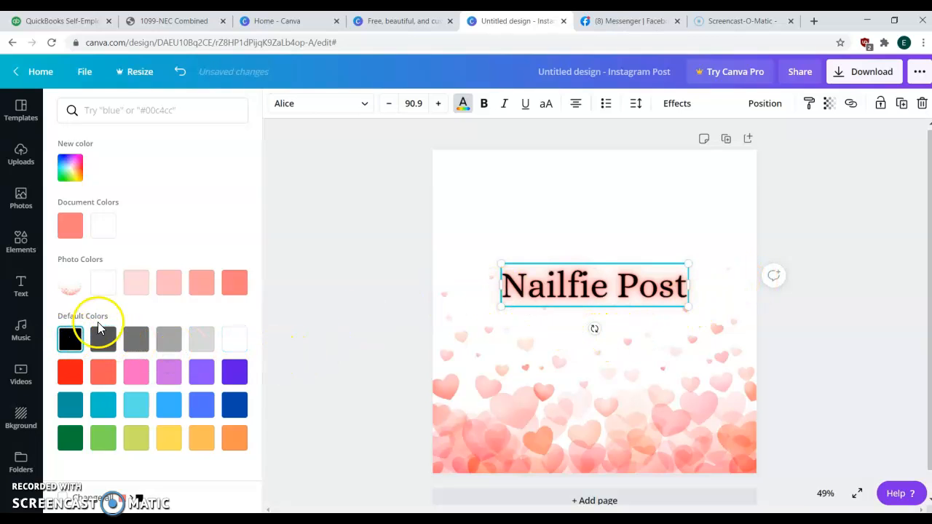
left_click(103, 341)
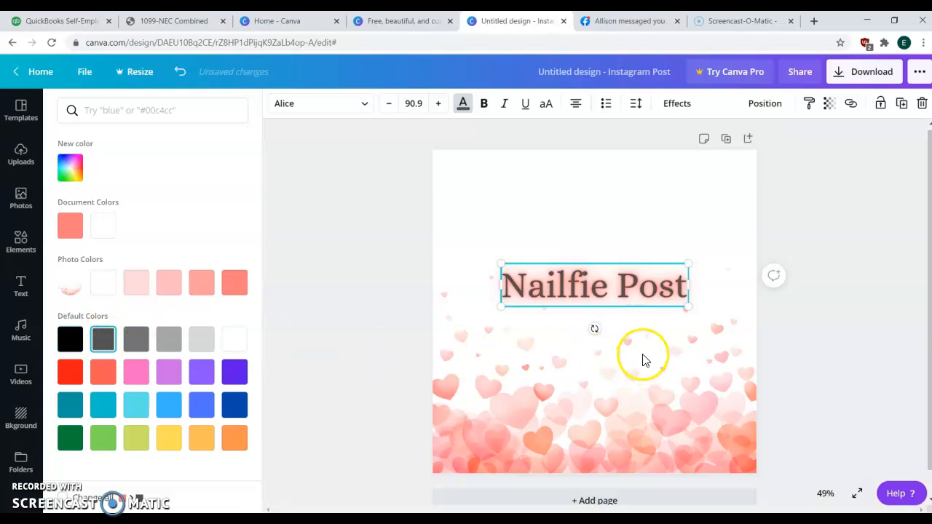
left_click(775, 304)
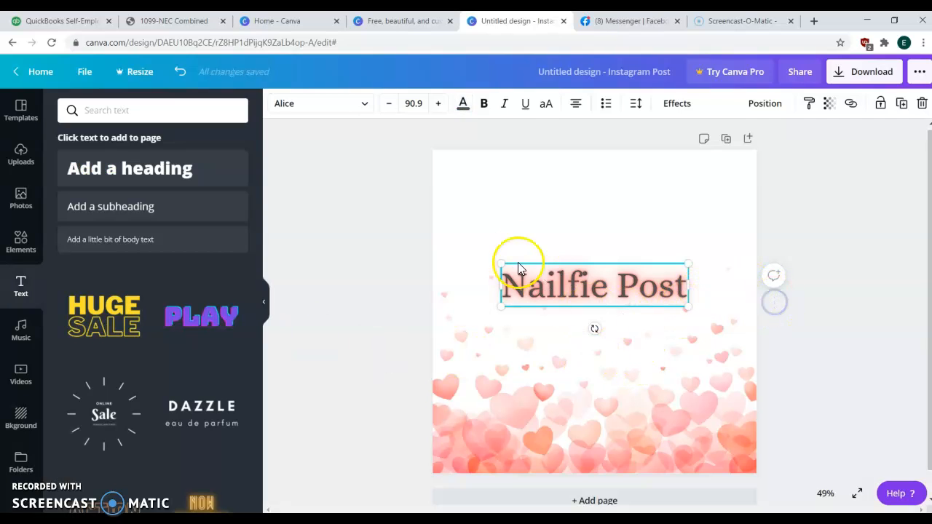
Step: Add a new text box to the page reading "February"
left_click(497, 207)
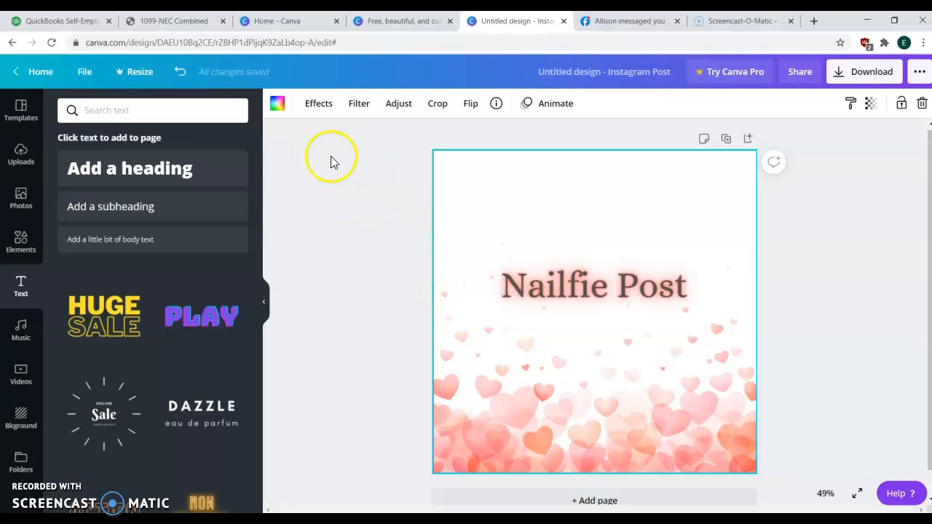
type("text")
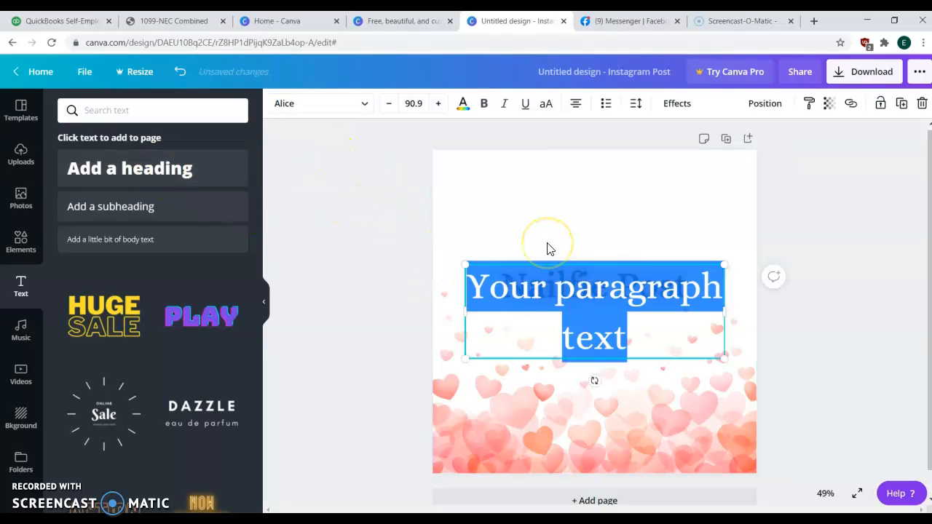
type("February")
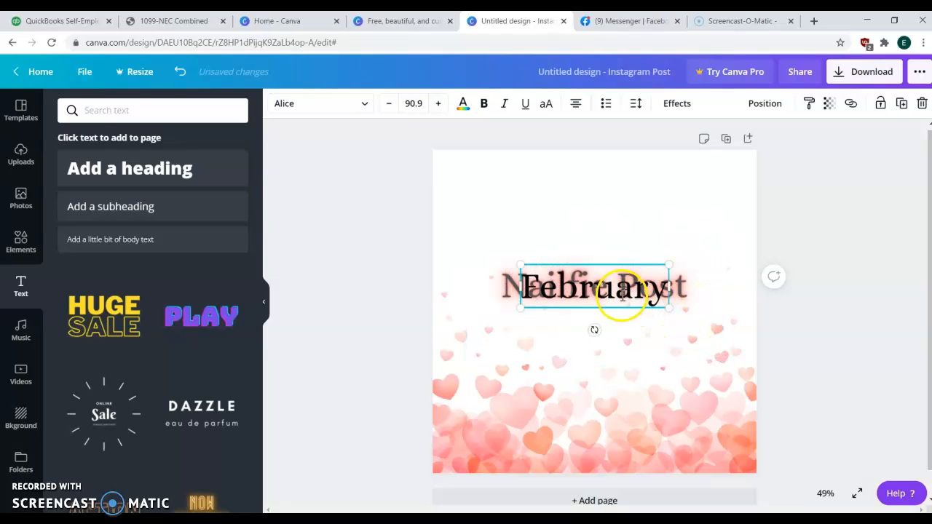
left_click(770, 312)
Step: Move "February" above "Nailfie Post" and enlarge it to about size 109
left_click_drag(619, 289, 616, 203)
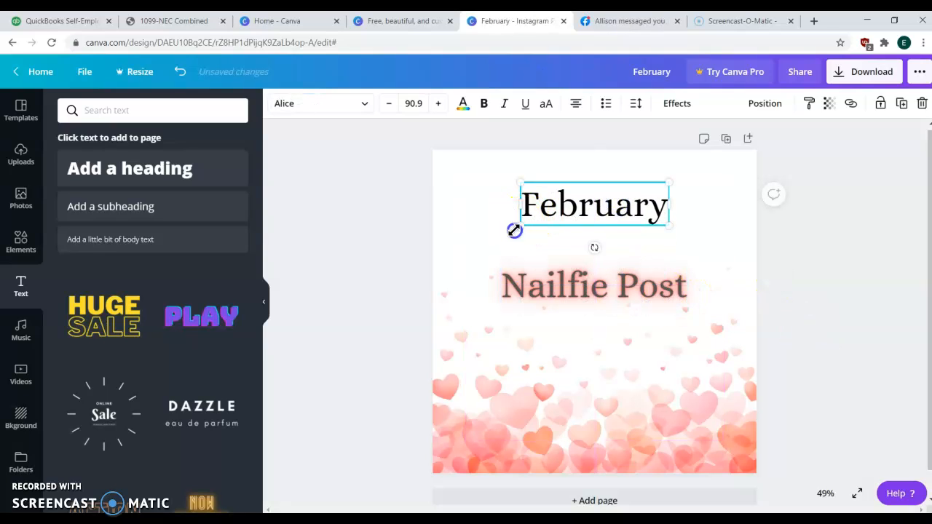
left_click_drag(514, 230, 496, 250)
left_click_drag(585, 202, 598, 191)
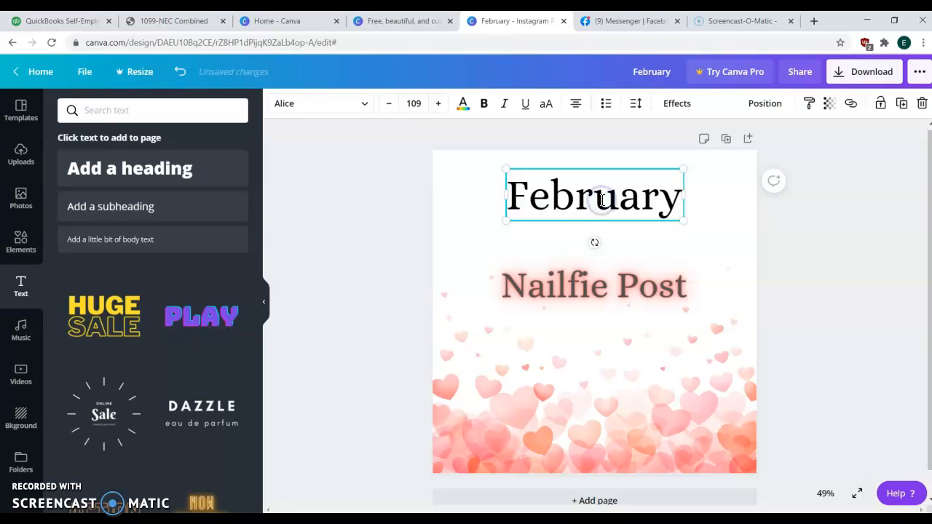
Step: Lower "February" slightly toward "Nailfie Post" and align it to the horizontal center of the page
left_click(651, 251)
left_click(610, 211)
mouse_move(610, 211)
left_mouse_down()
mouse_move(596, 208)
mouse_move(611, 216)
left_mouse_up()
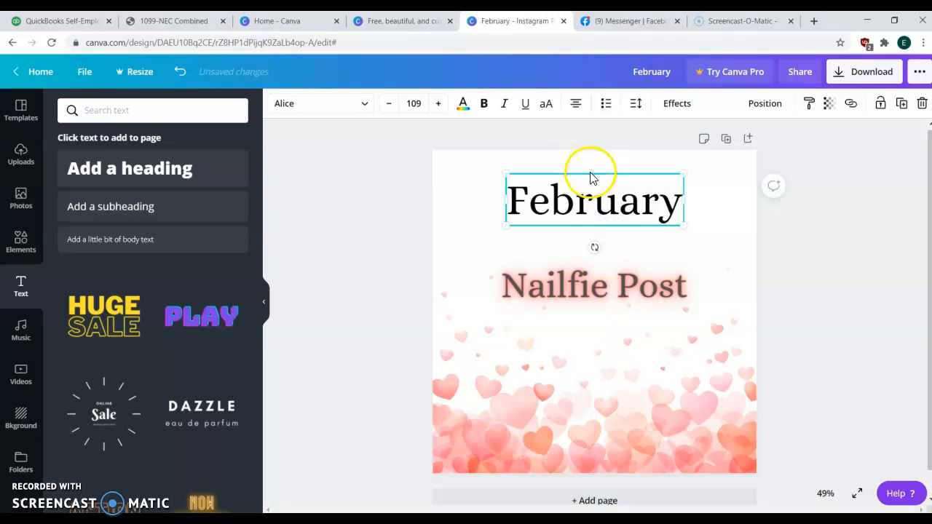
left_click(605, 211)
left_click_drag(606, 211, 576, 216)
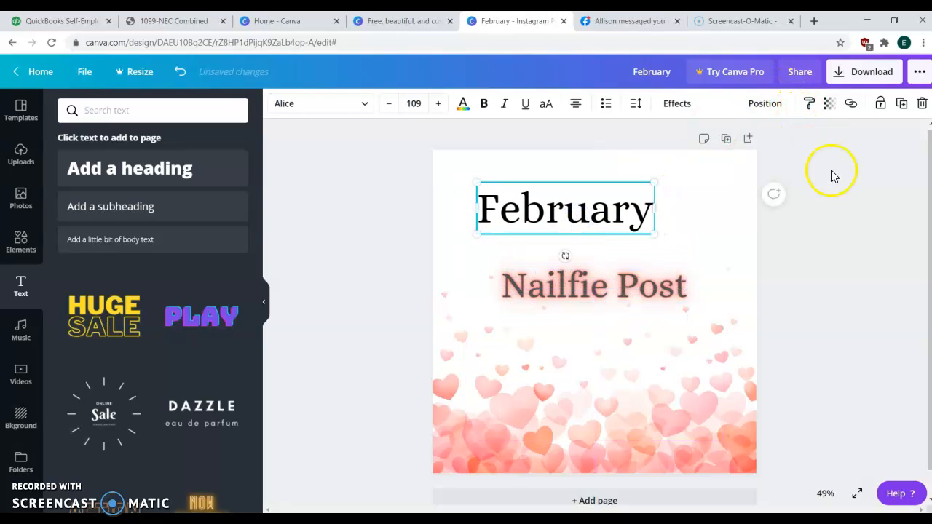
left_click(770, 104)
left_click(704, 218)
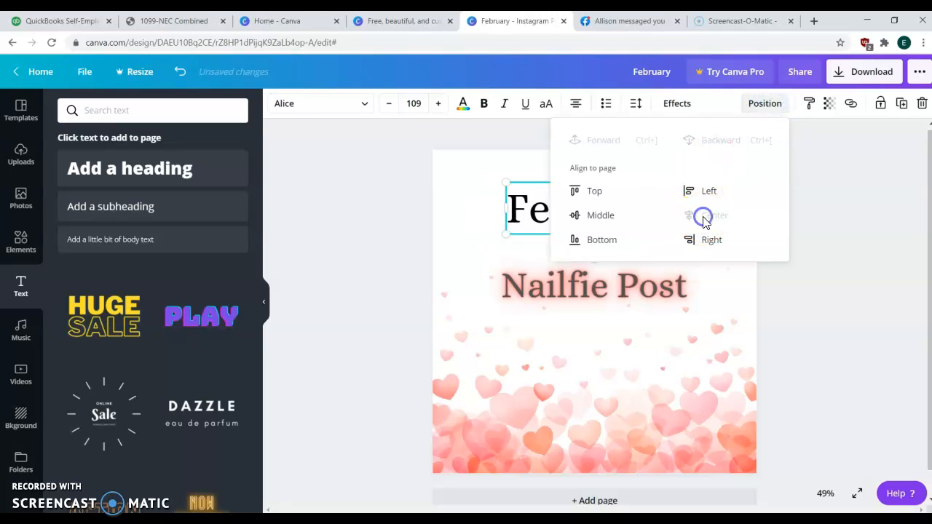
left_click(810, 288)
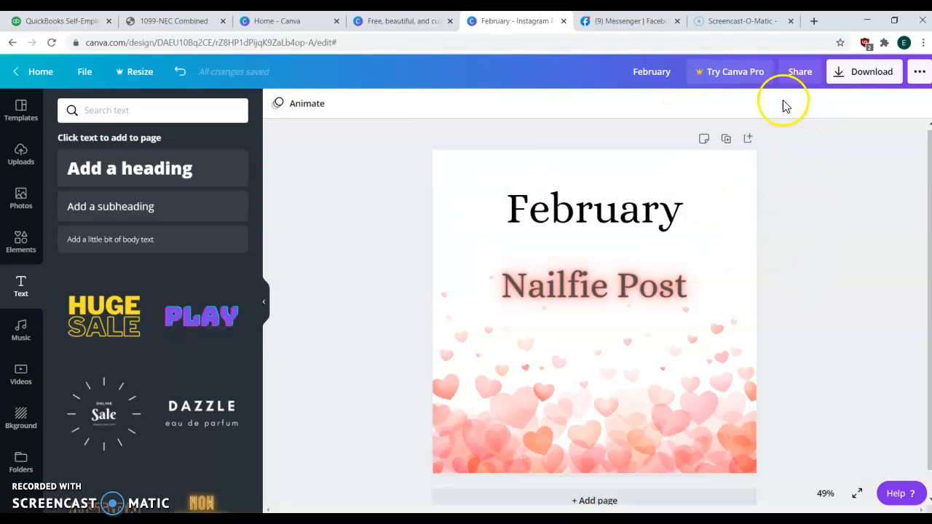
Step: Search the fonts for "cursive" and set the "February" text in Brittany
left_click(629, 195)
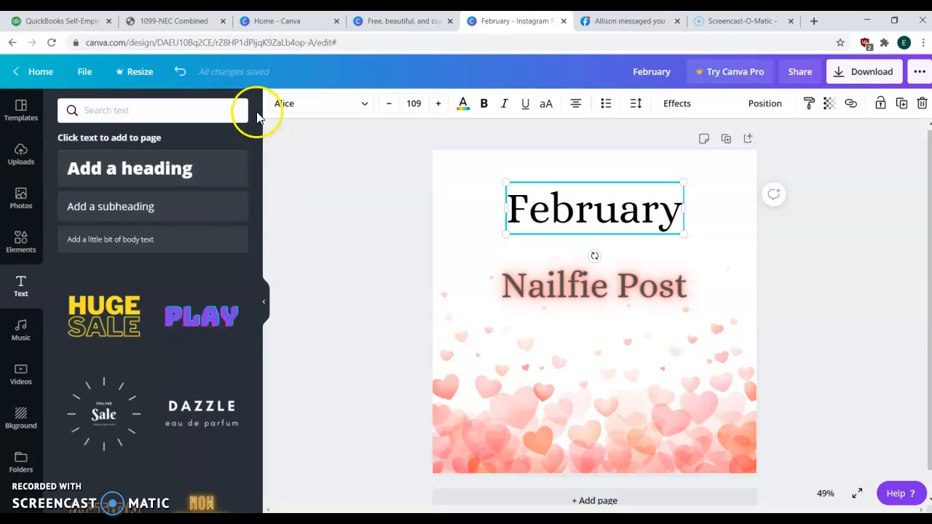
left_click(301, 109)
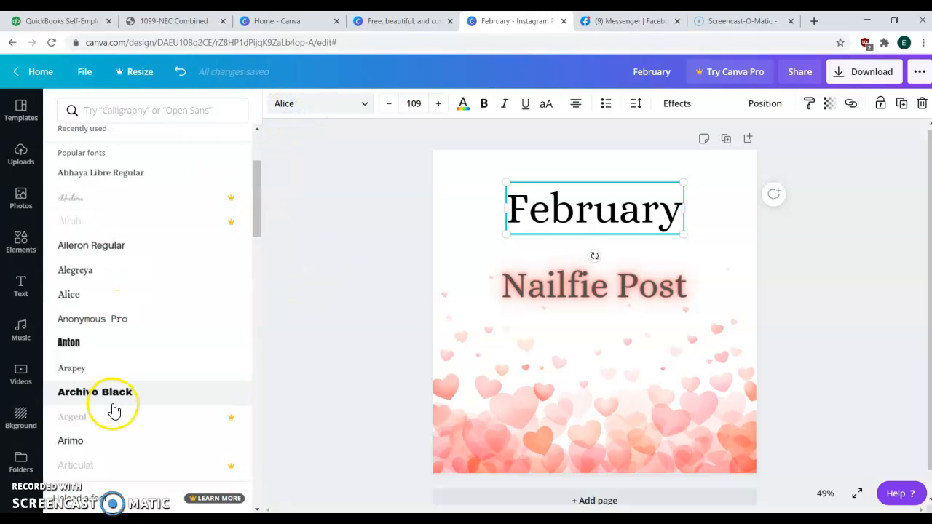
scroll(141, 327, "down", 1)
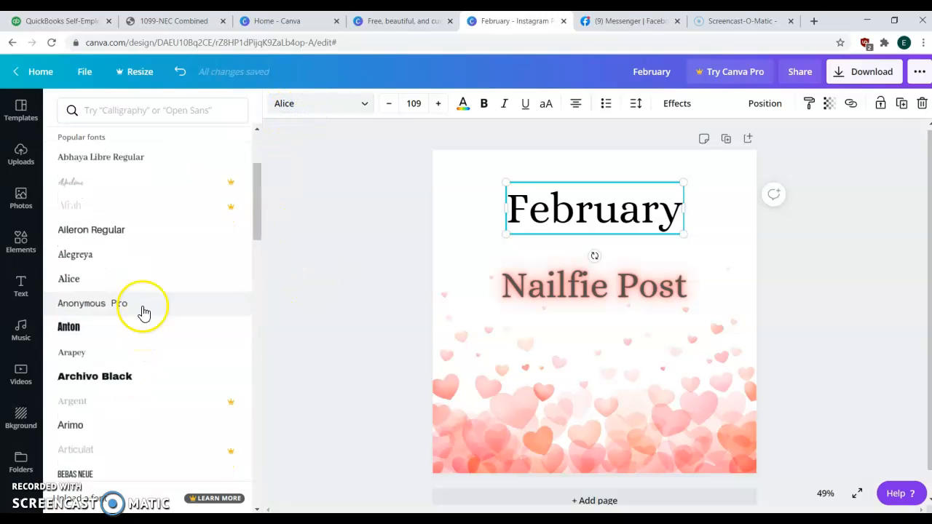
left_click(166, 118)
type("cursive")
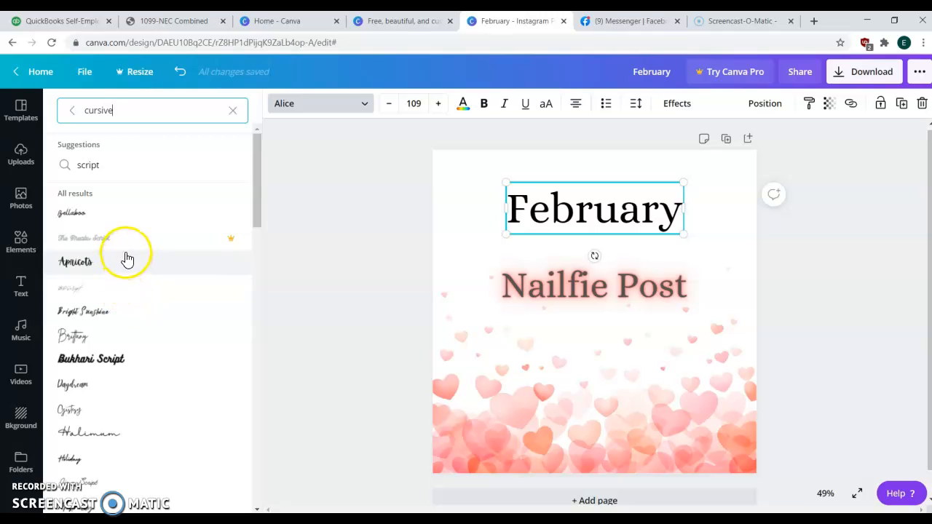
left_click(97, 341)
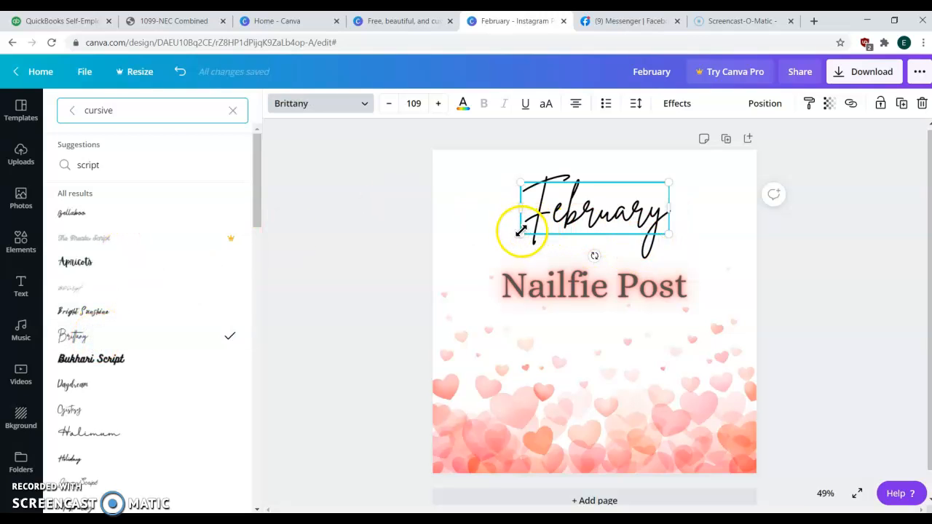
Step: Enlarge "February" to about size 144 and position it so its descenders overlap "Nailfie Post"
left_click_drag(523, 233, 485, 277)
left_click_drag(634, 214, 654, 204)
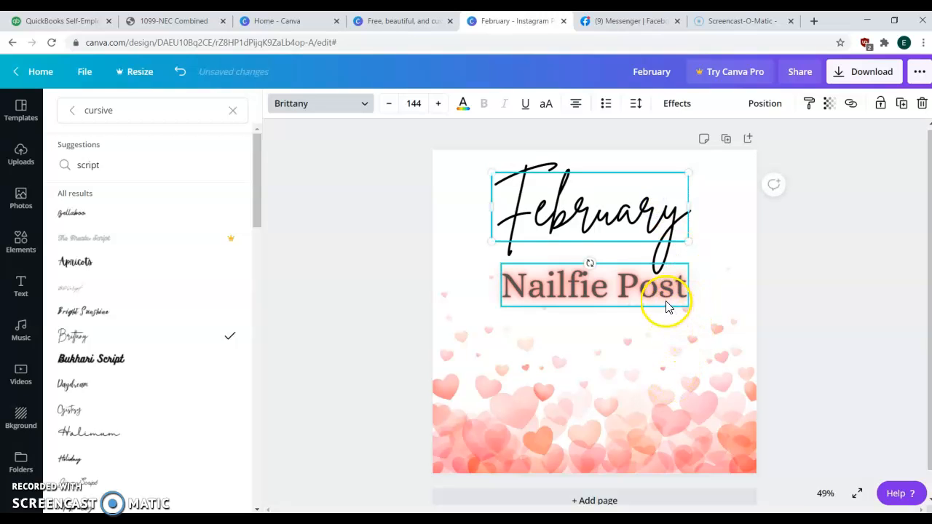
left_click_drag(650, 222, 651, 232)
Step: Apply the Shadow effect to "February" with offset 35 and direction -30, and adjust its blur and transparency
left_click(676, 106)
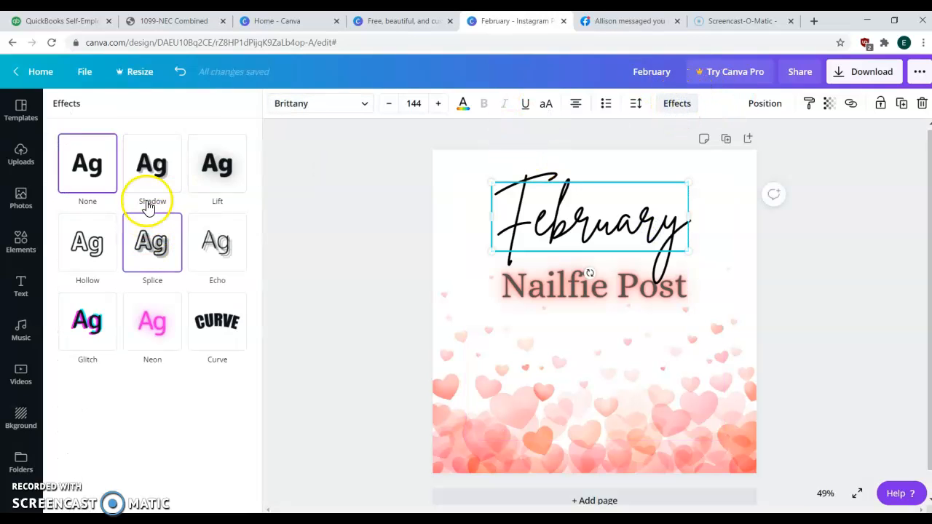
left_click(153, 165)
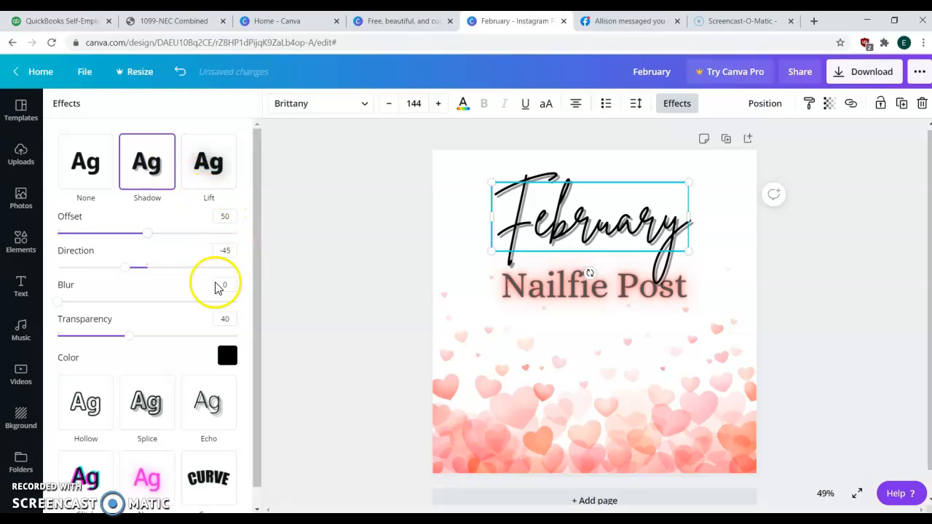
left_click_drag(148, 233, 121, 230)
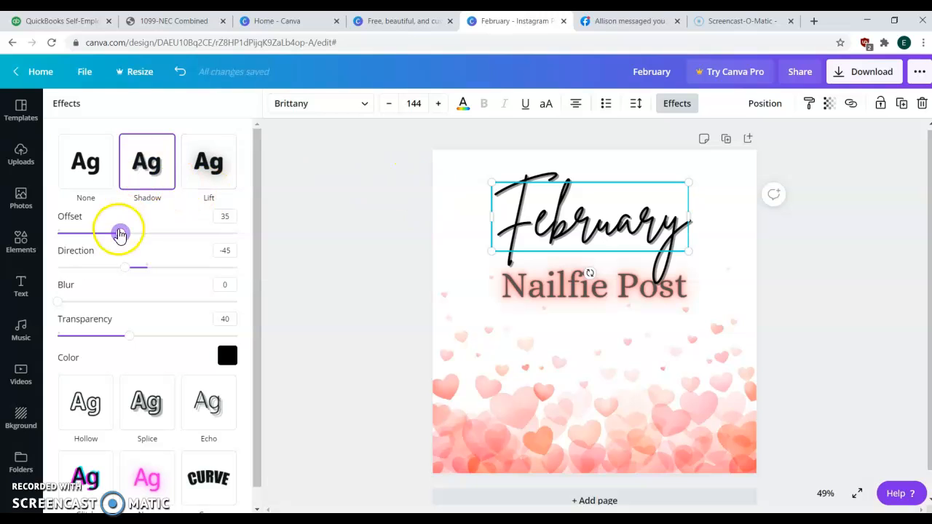
mouse_move(127, 268)
left_mouse_down()
mouse_move(226, 260)
mouse_move(96, 266)
mouse_move(134, 268)
left_mouse_up()
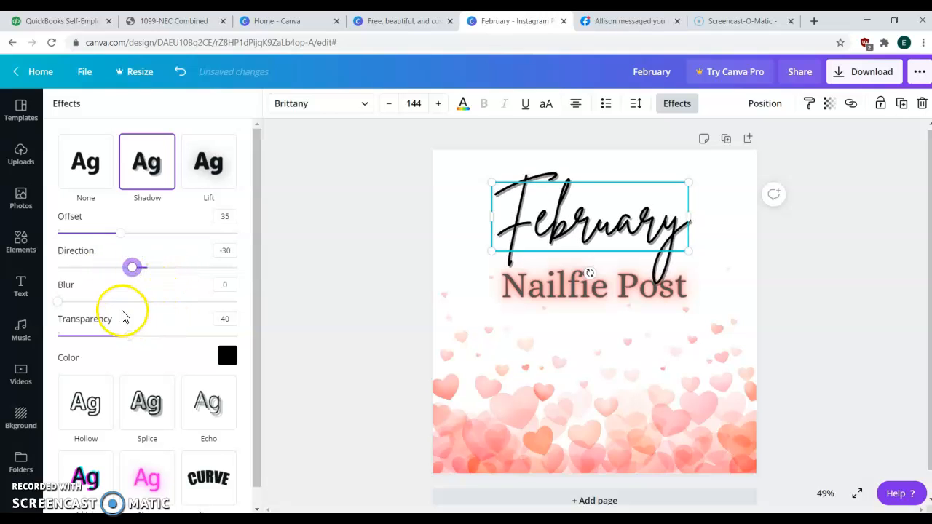
left_click_drag(61, 305, 151, 342)
Step: Move the dark gray "Nailfie Post" below the neon one, then enlarge the neon text to about size 120 and position it under "February"
left_click(593, 289)
left_click_drag(624, 291, 630, 335)
left_click(624, 291)
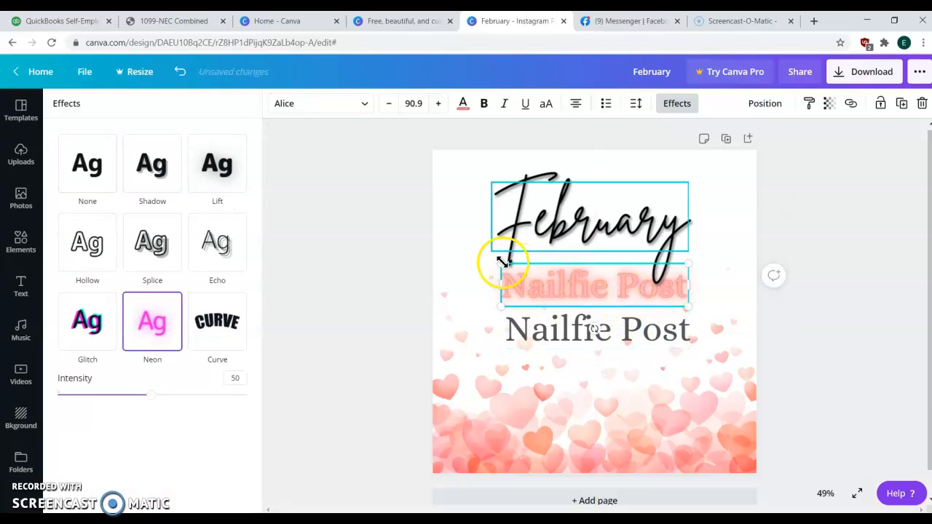
left_click_drag(501, 263, 442, 250)
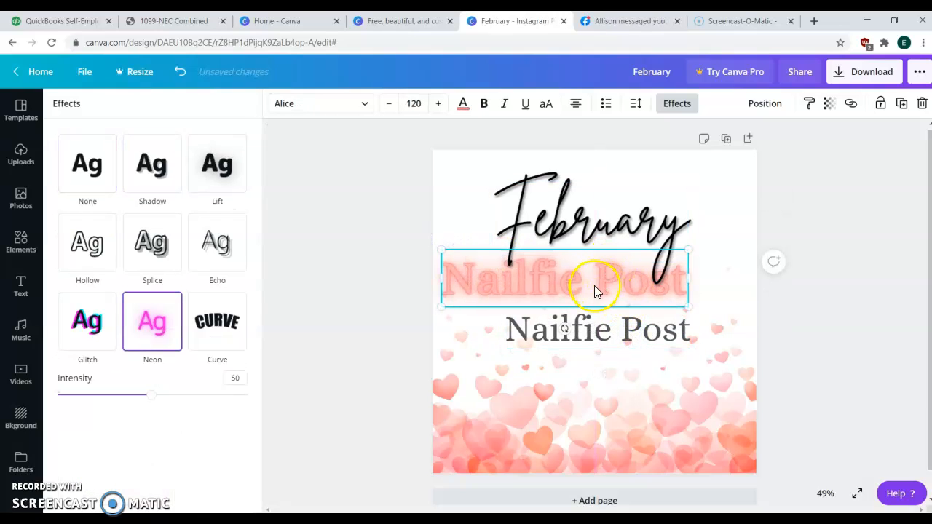
left_click_drag(593, 287, 625, 275)
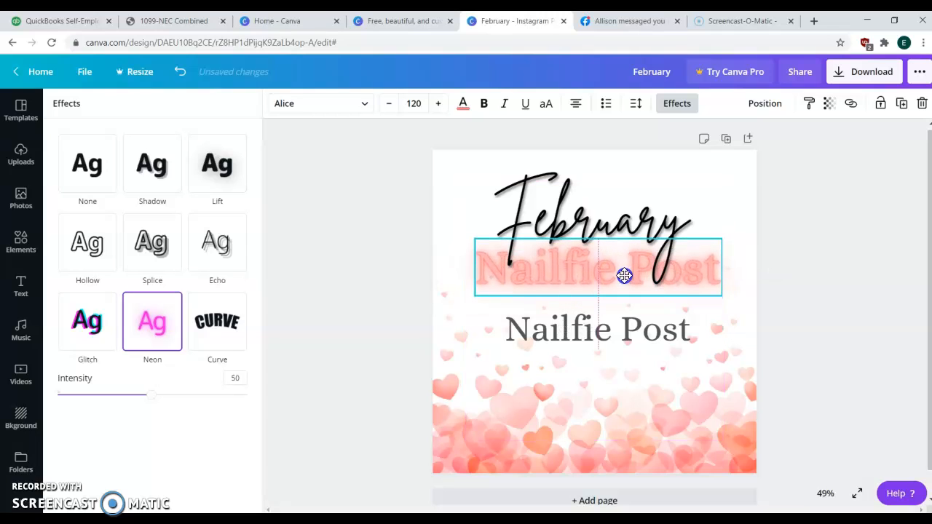
left_click_drag(625, 275, 625, 275)
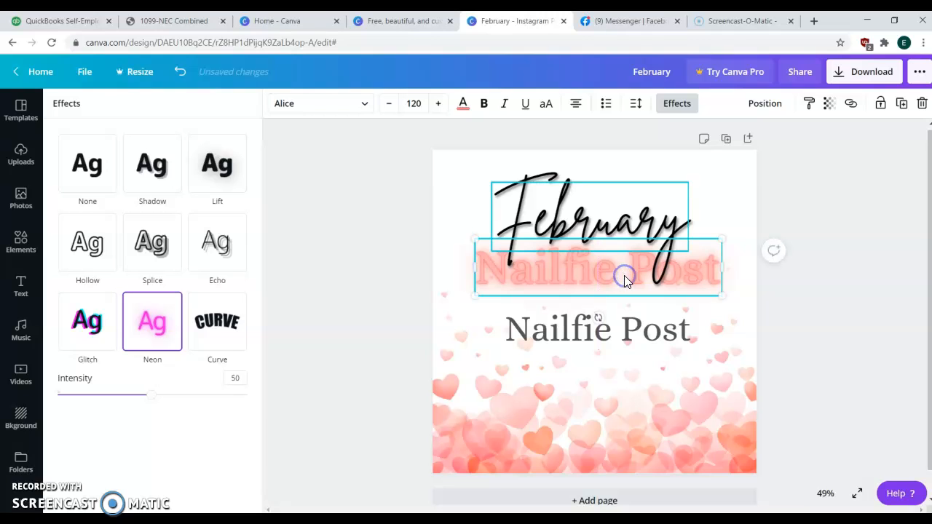
Step: Bring the neon "Nailfie Post" text forward one layer
left_click(766, 104)
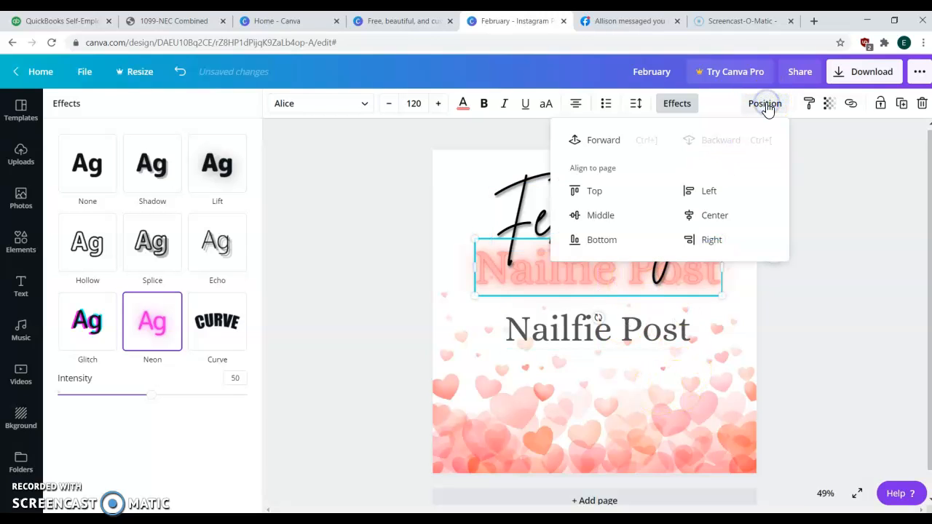
left_click(610, 143)
left_click(823, 351)
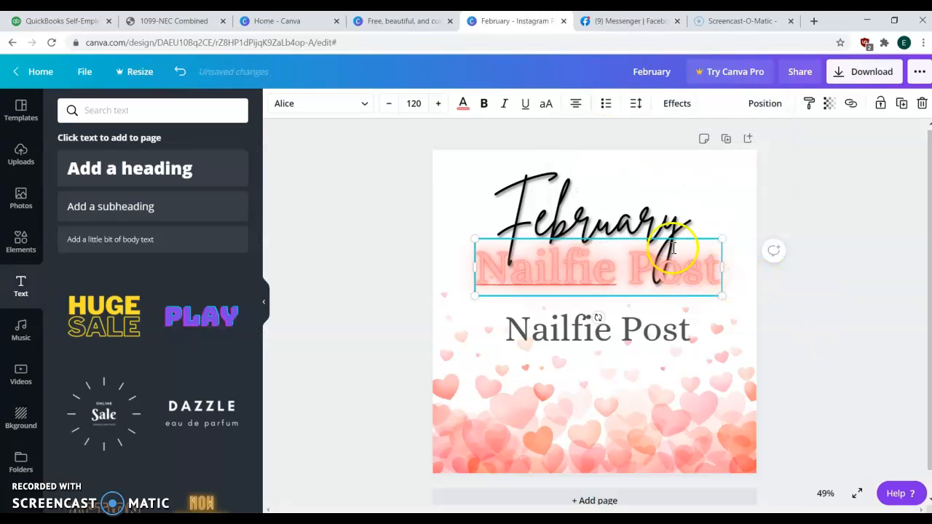
left_click(655, 217)
left_click(687, 281)
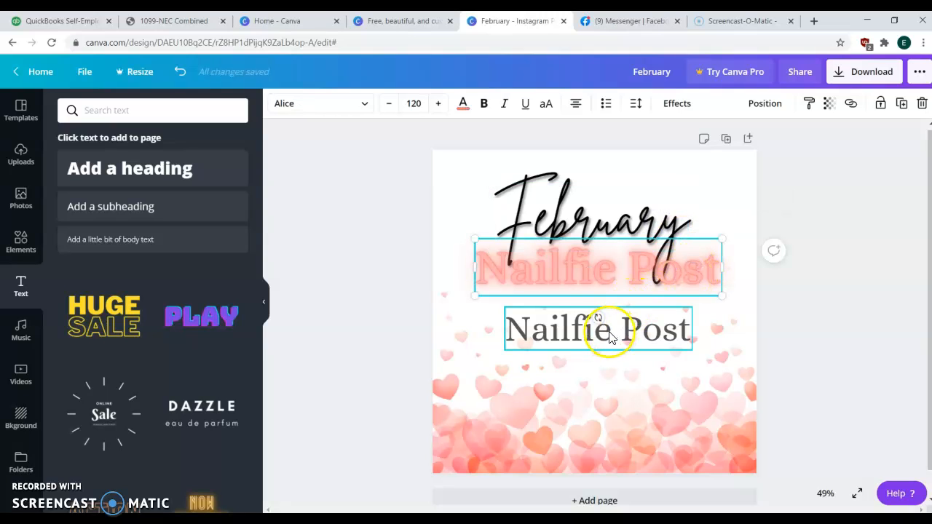
Step: Set the dark gray "Nailfie Post" text to size 120 and place it exactly over the neon "Nailfie Post"
left_click(587, 326)
left_click(420, 99)
type("12")
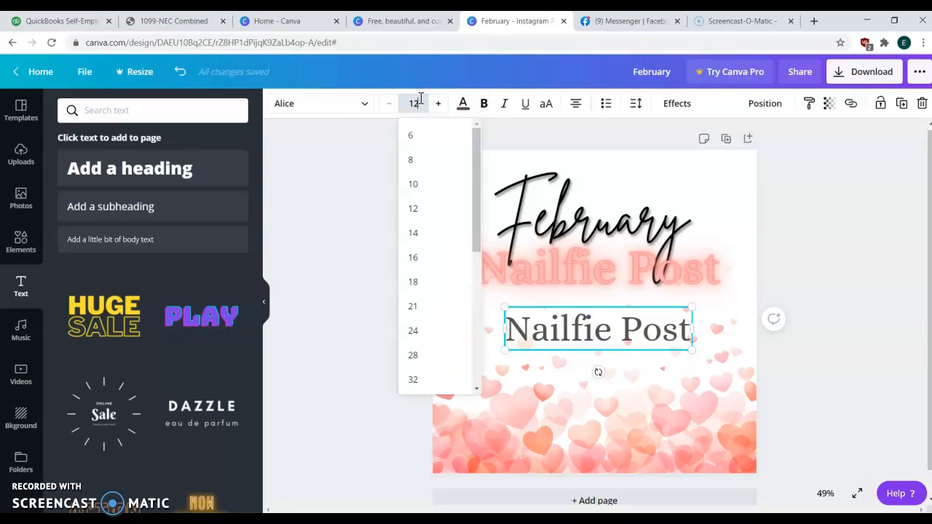
type("0")
key("Return")
left_click_drag(577, 340, 578, 271)
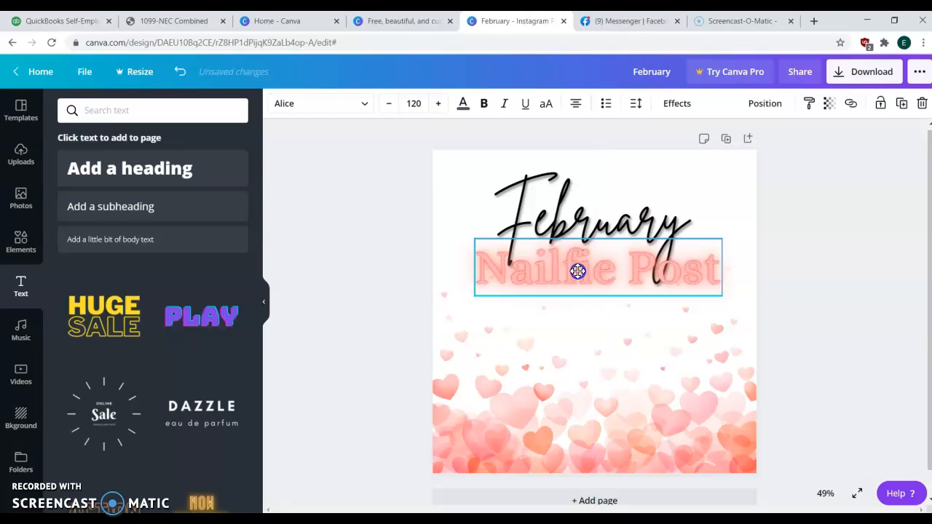
Step: Bring the dark gray "Nailfie Post" forward one layer, above the neon text
left_click(771, 107)
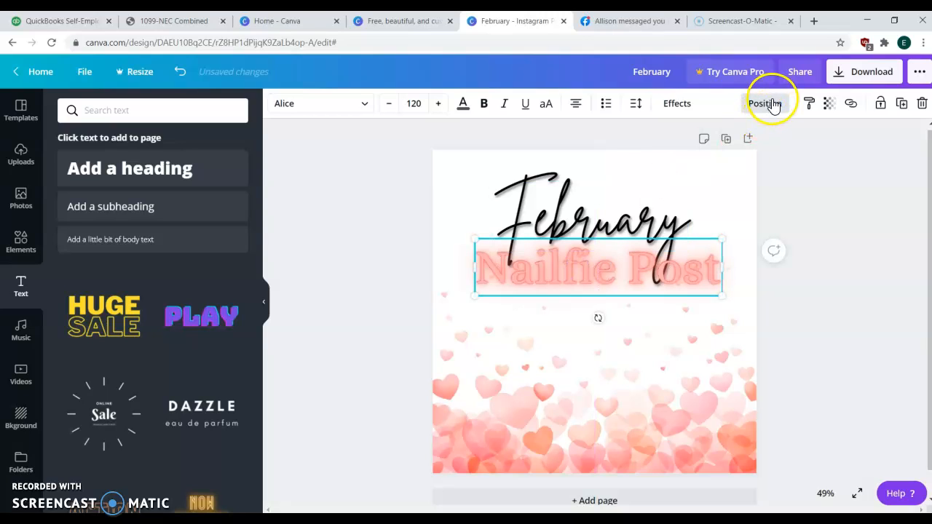
left_click(604, 141)
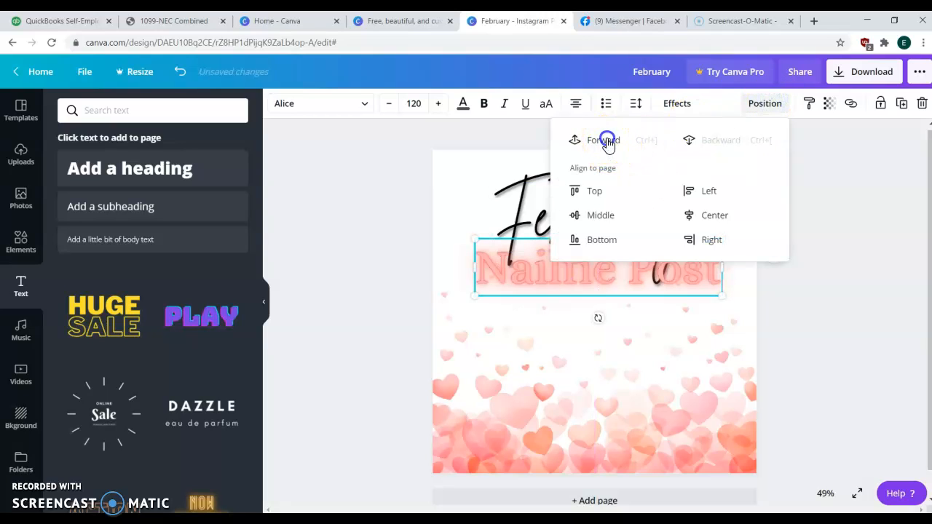
left_click(794, 331)
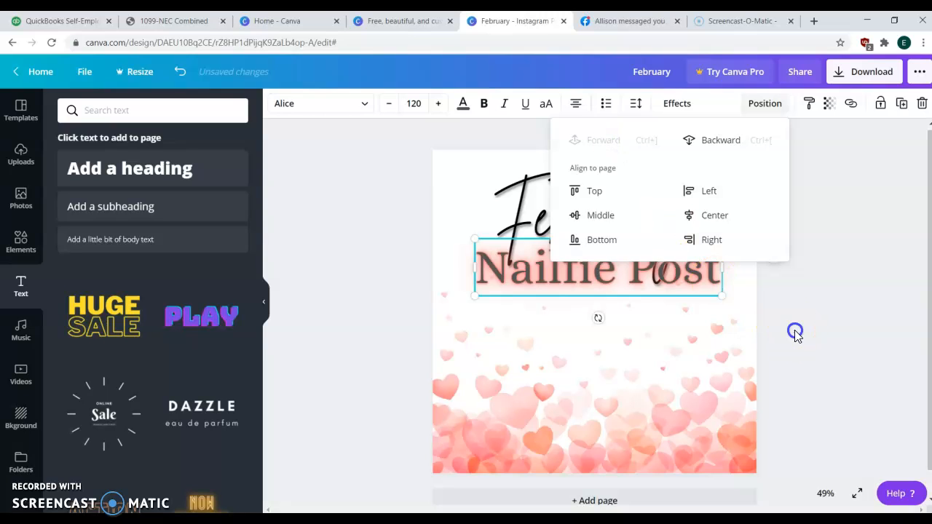
left_click(670, 348)
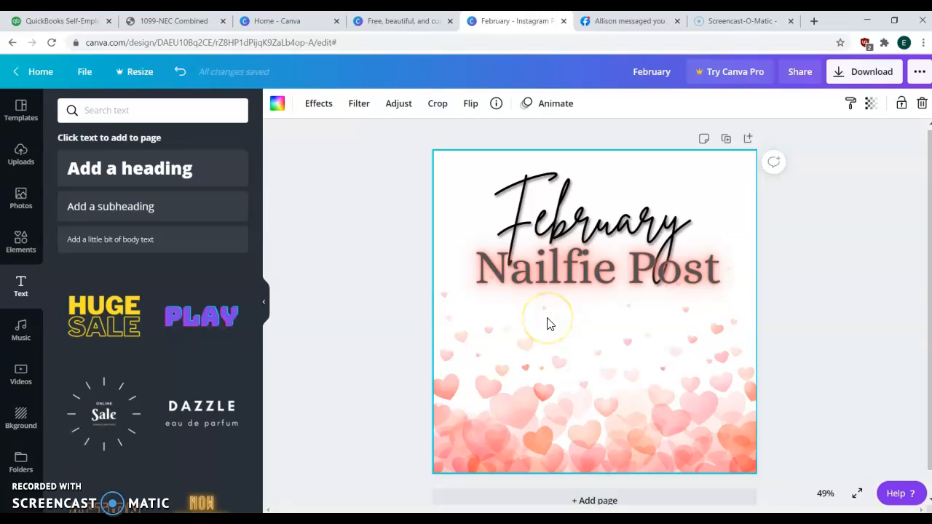
Step: Change the shadow color of "February" to the document's coral and reduce the shadow blur to 5
left_click(623, 209)
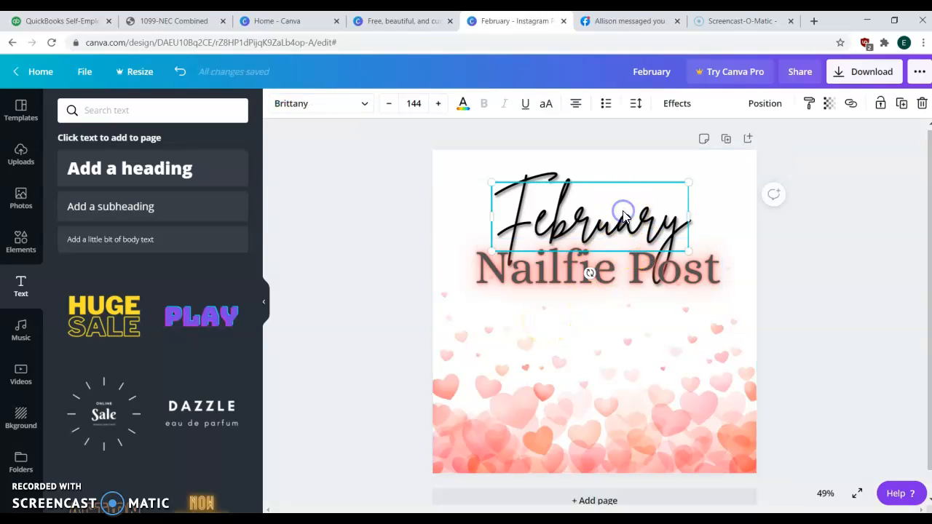
left_click(679, 110)
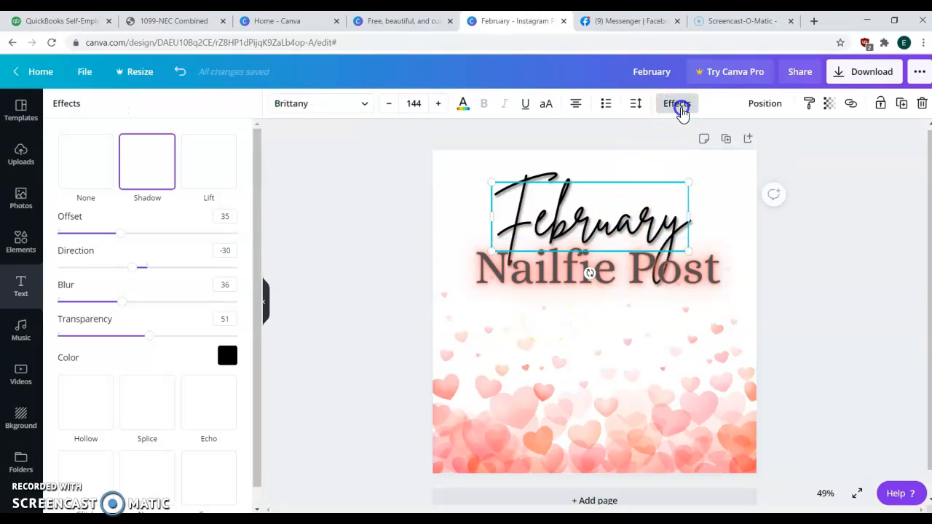
left_click(227, 357)
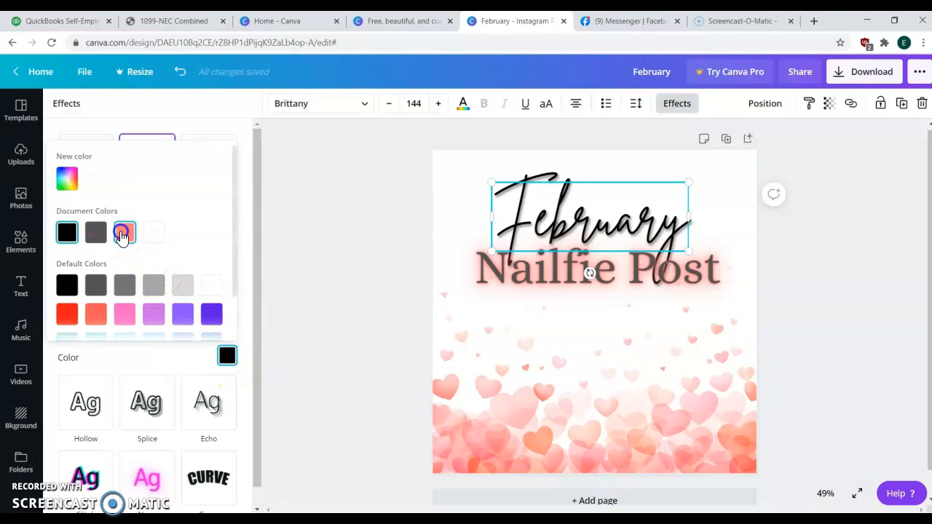
left_click(121, 235)
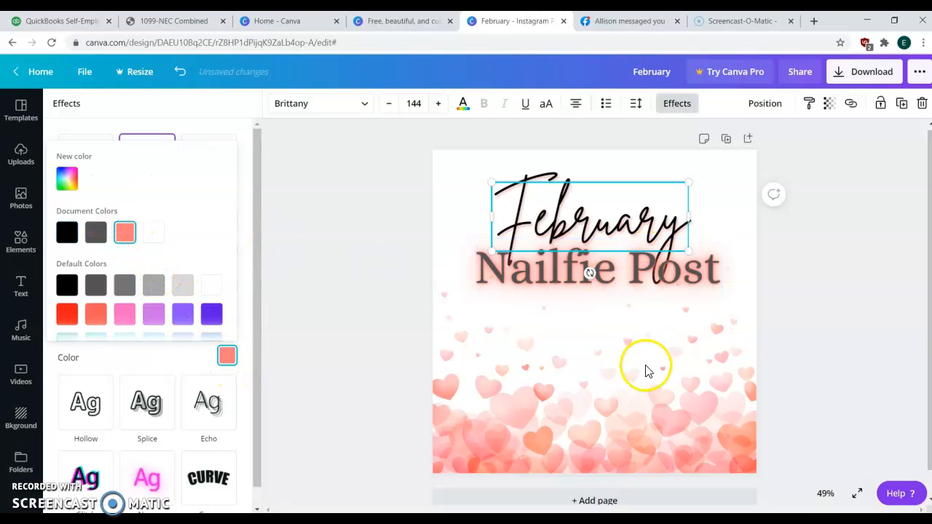
left_click(232, 128)
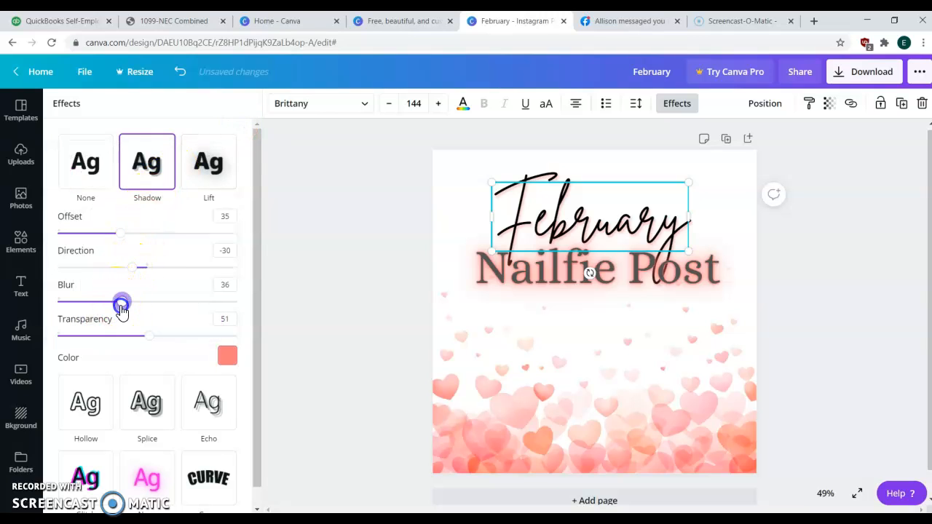
left_click_drag(89, 315, 67, 350)
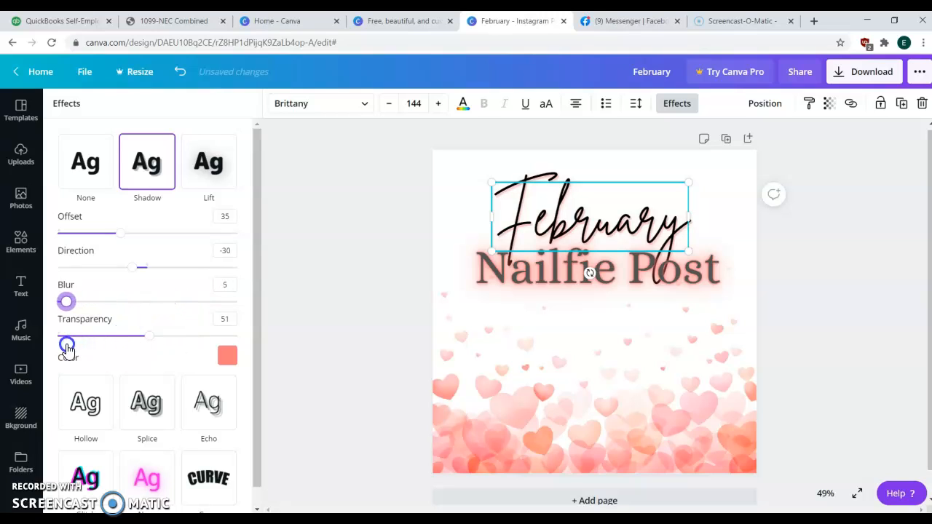
left_click(835, 335)
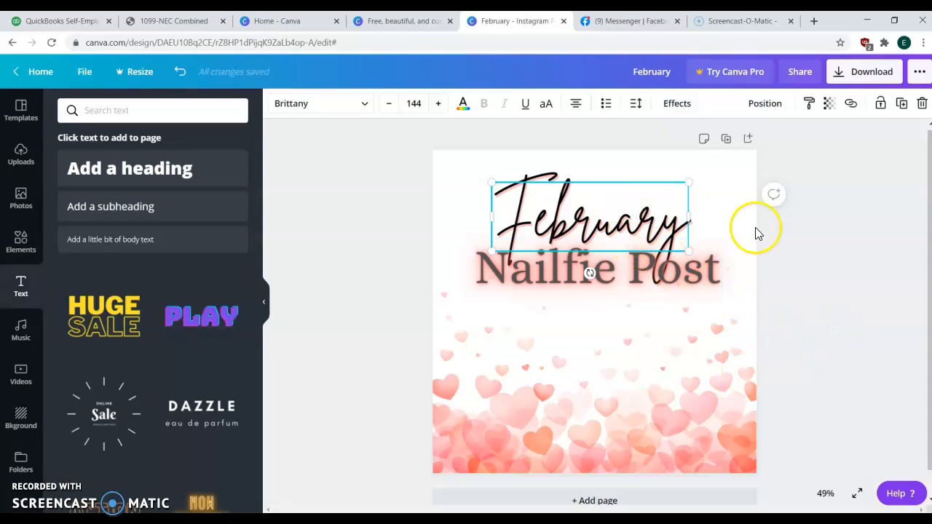
left_click(865, 299)
Step: Recolor the dark gray "Nailfie Post" text black
left_click(682, 280)
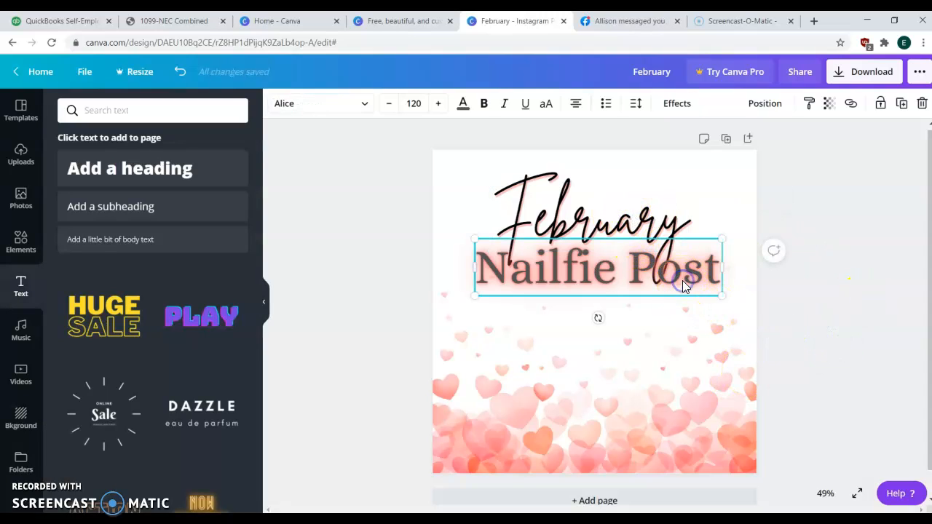
left_click(462, 103)
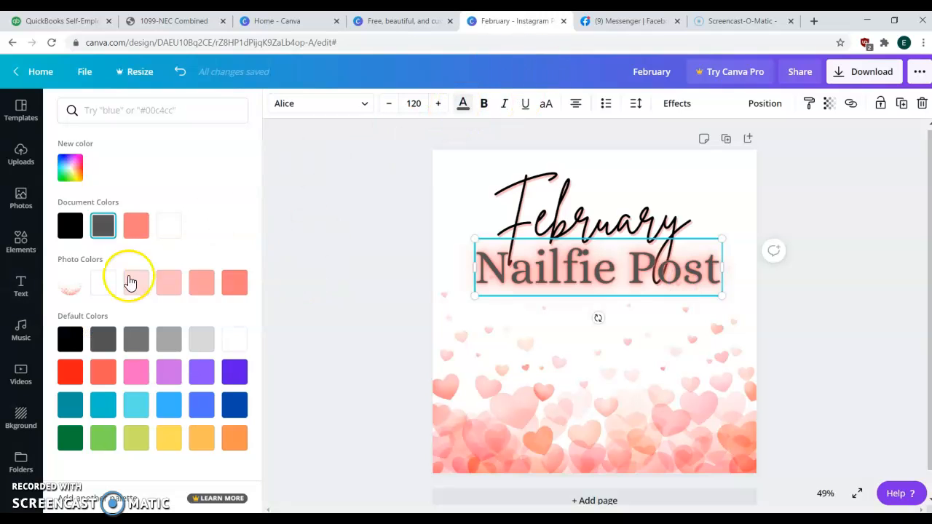
left_click(79, 223)
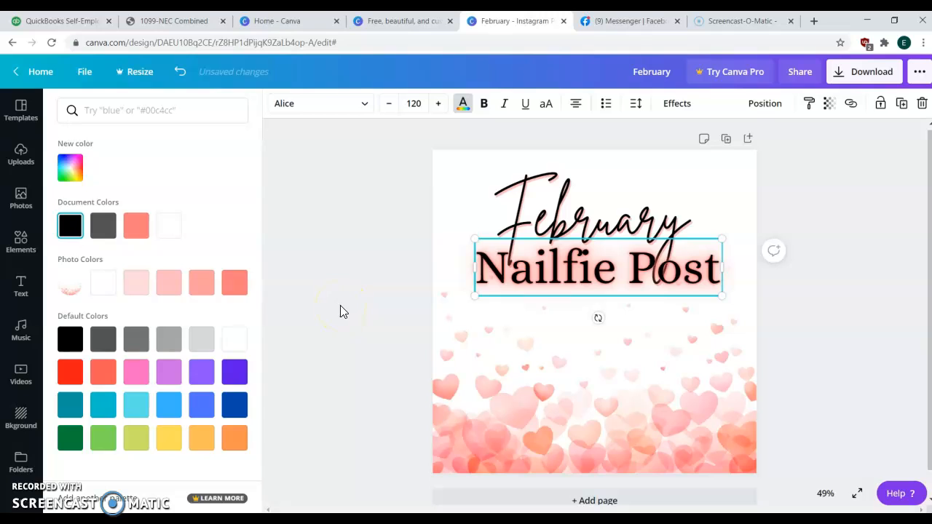
Step: Try white, light gray and pink on the upper "Nailfie Post" text, and return it to black
left_click(240, 338)
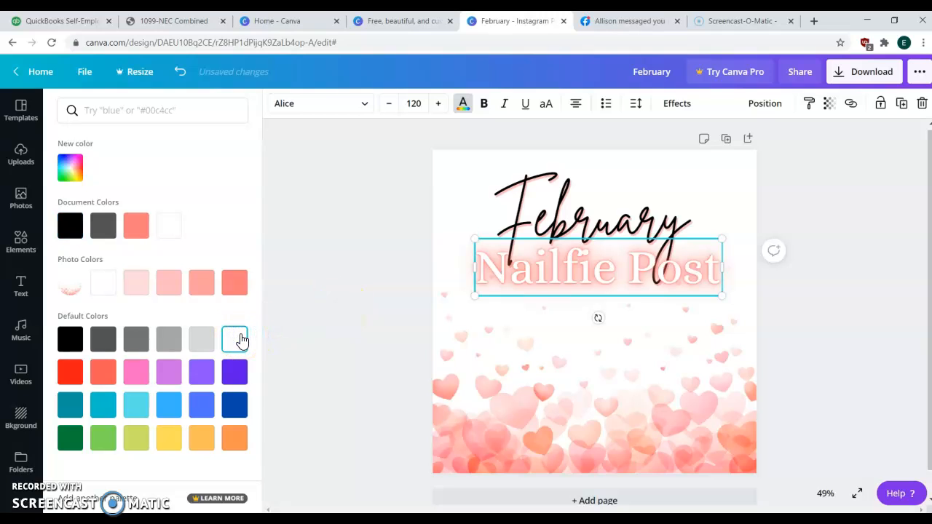
left_click(209, 341)
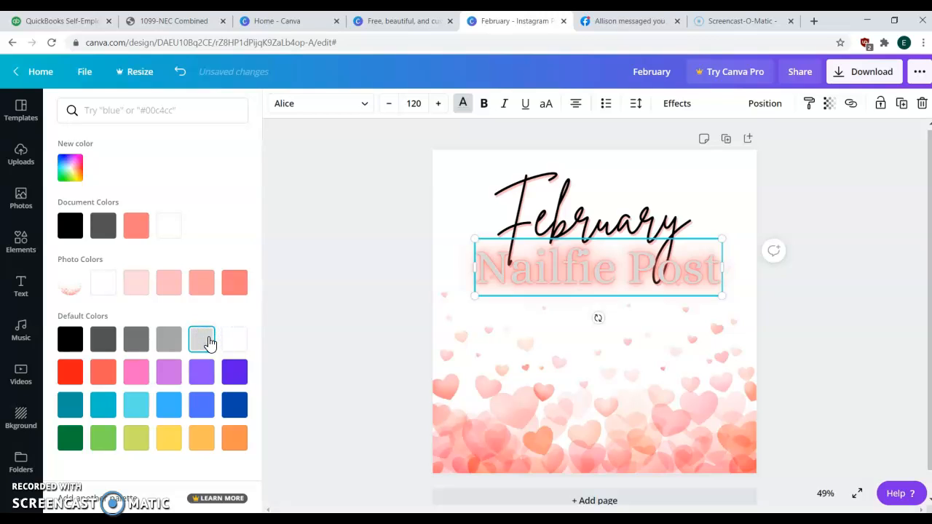
left_click(143, 377)
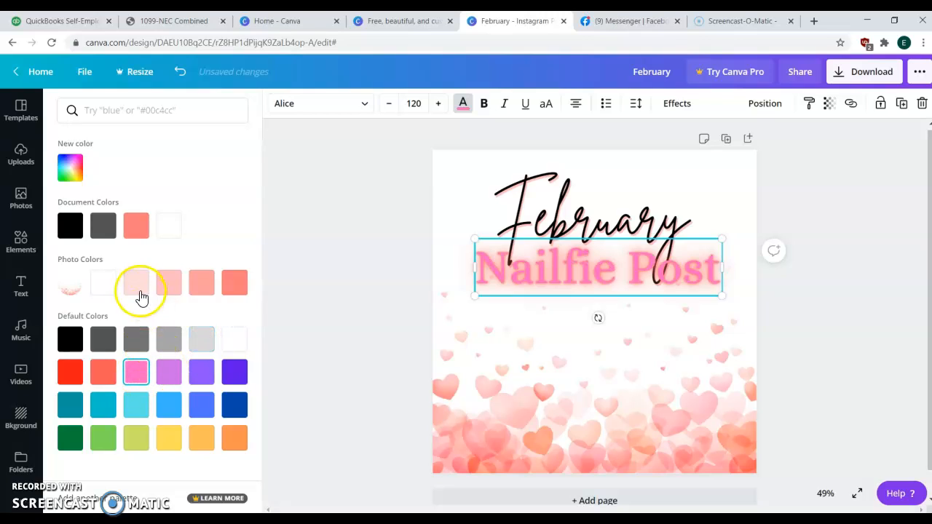
left_click(83, 226)
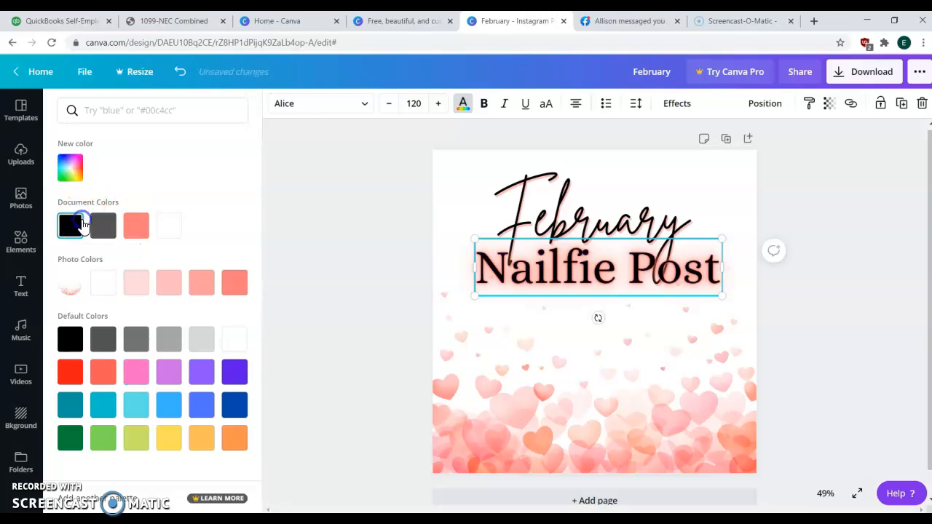
left_click(312, 277)
left_click(836, 339)
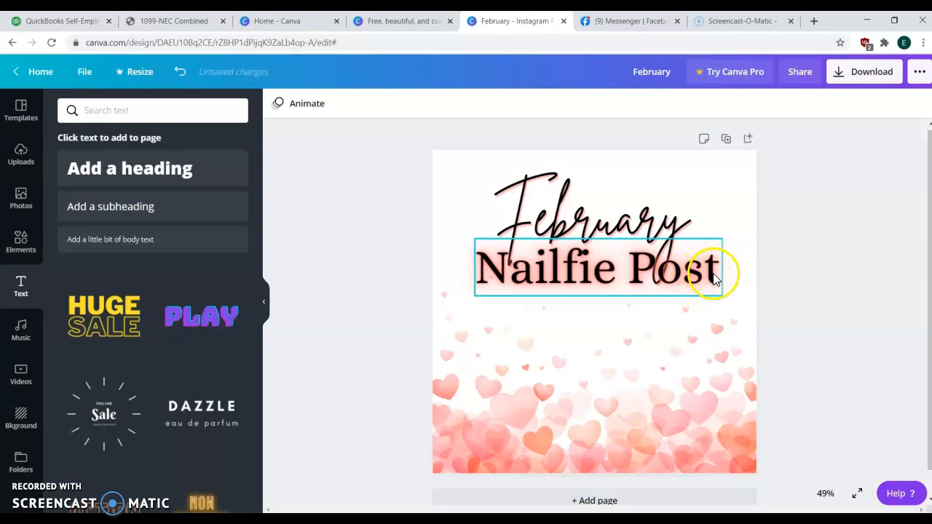
left_click(619, 207)
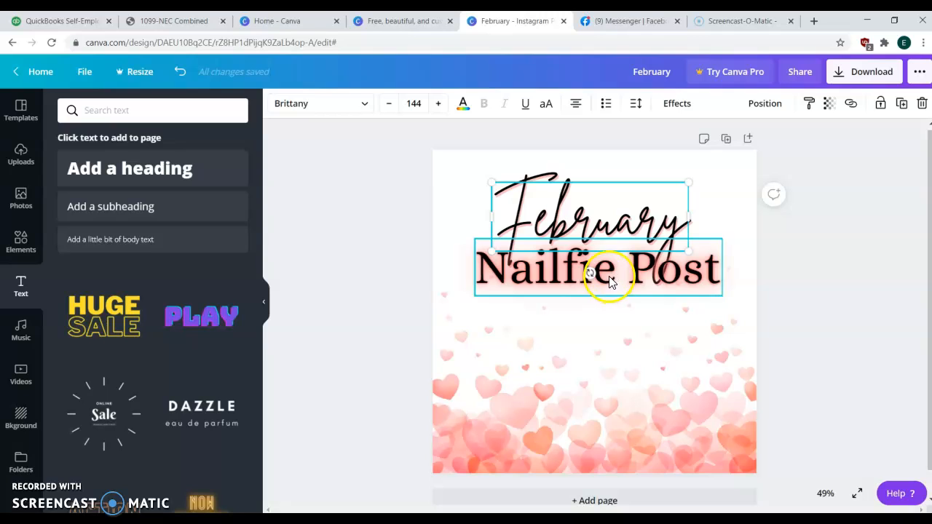
left_click(381, 337)
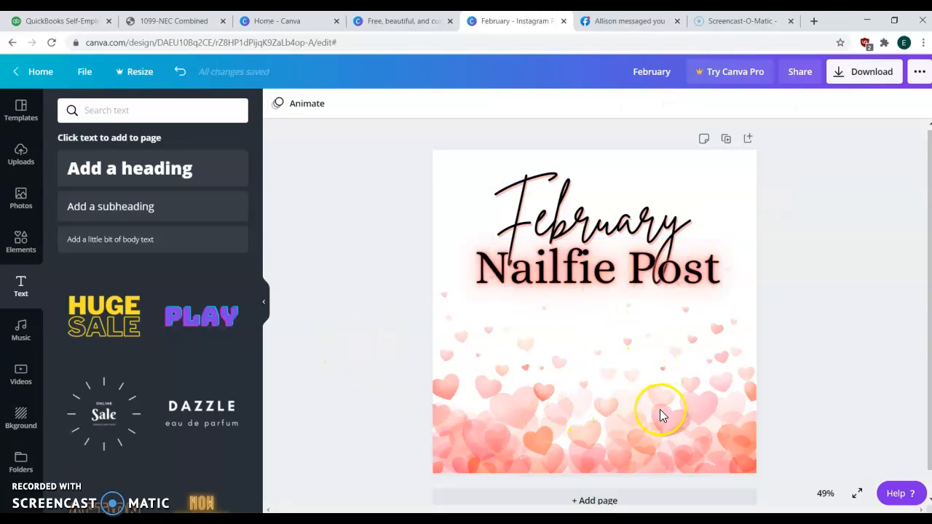
Step: Add a text box reading "Post your nailfie in the comments everytime you change it this month"
key("t")
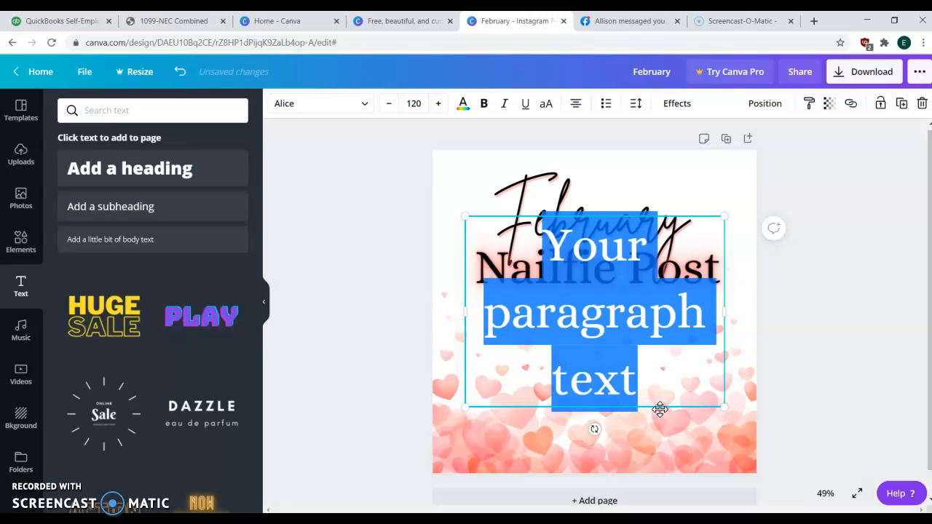
key("BackSpace")
type("Post")
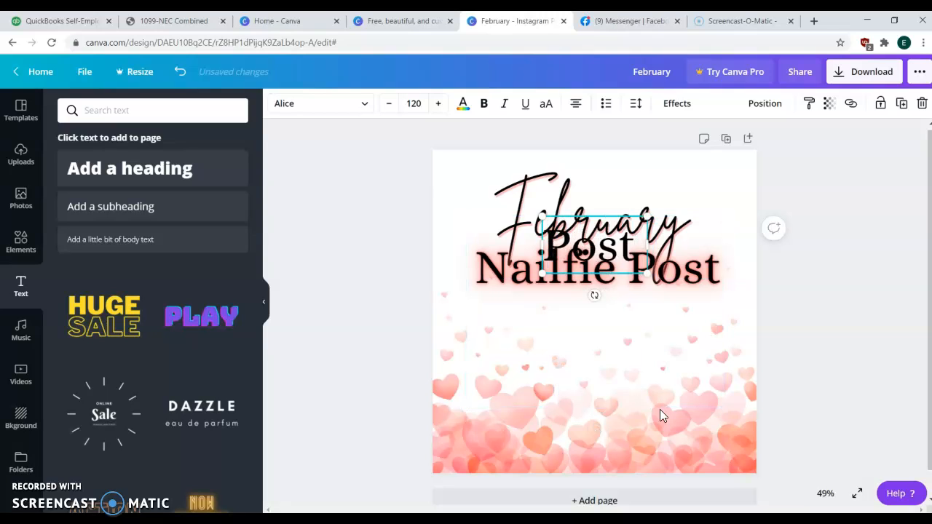
type(" your na")
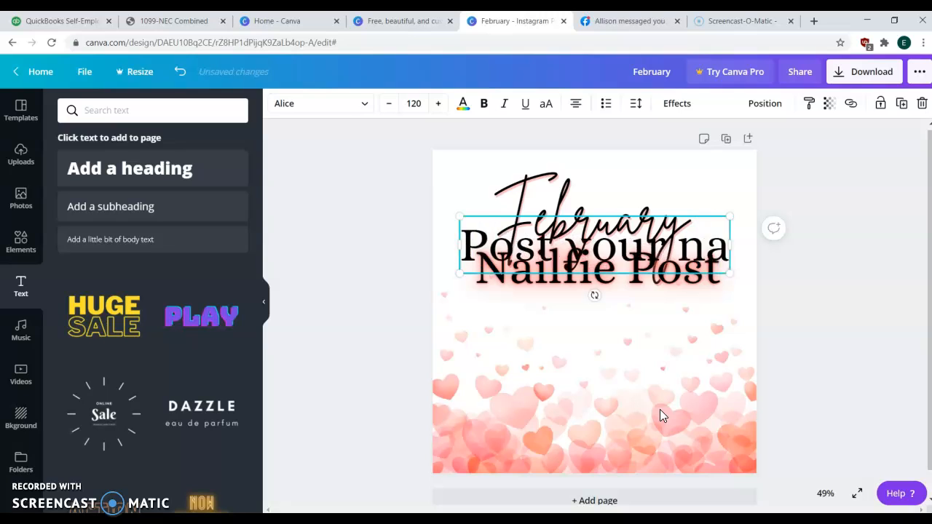
type("ilfie ")
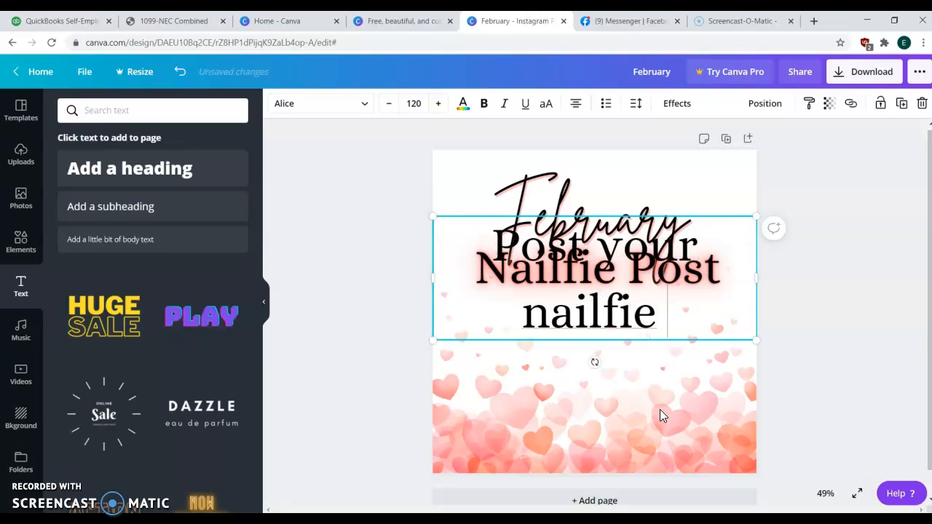
type("in the commen")
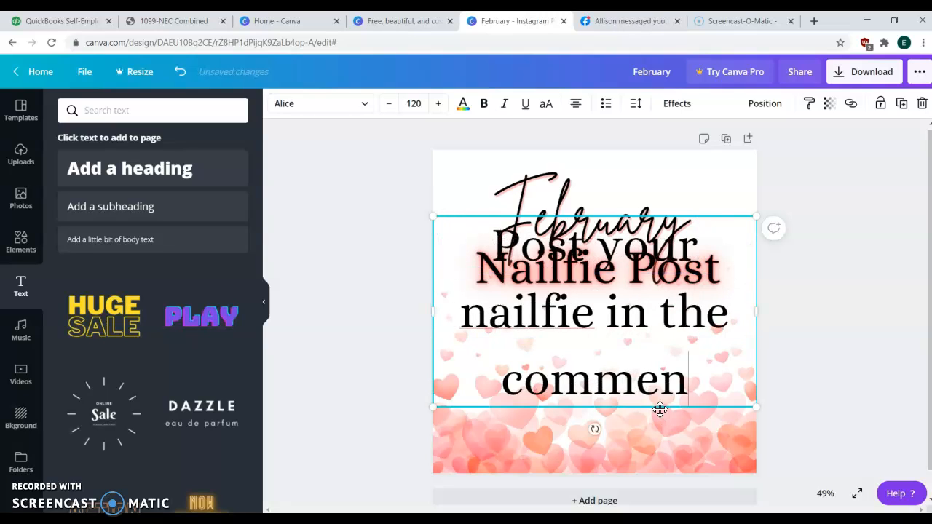
type("ts everyth")
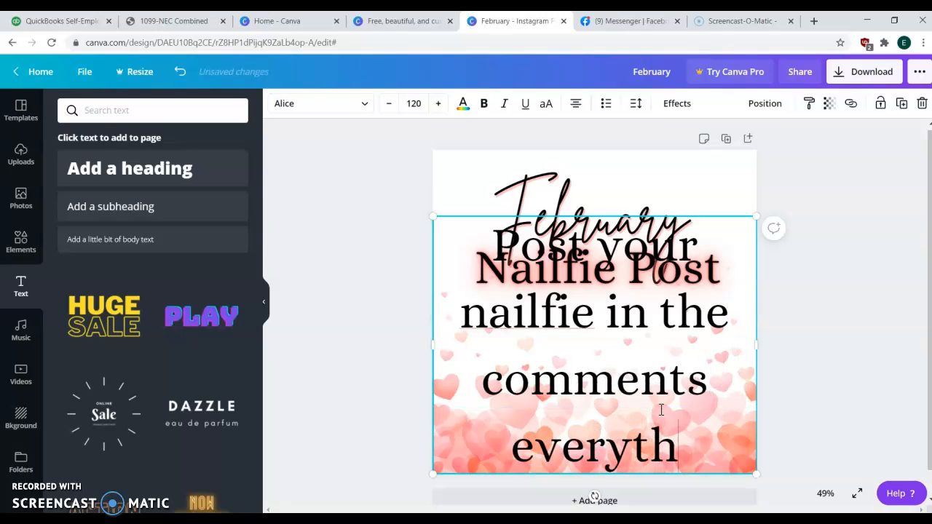
key("BackSpace")
type("ime you")
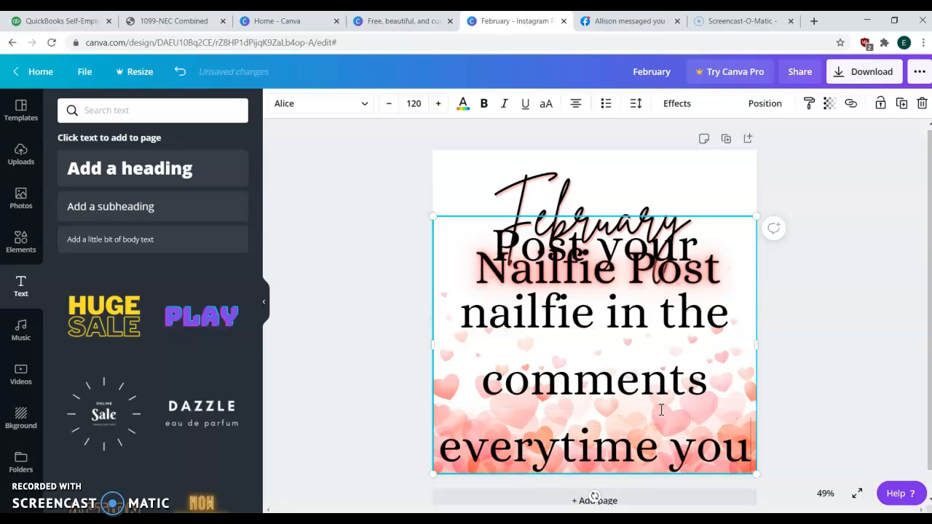
type(" cha")
key("BackSpace")
type("hange")
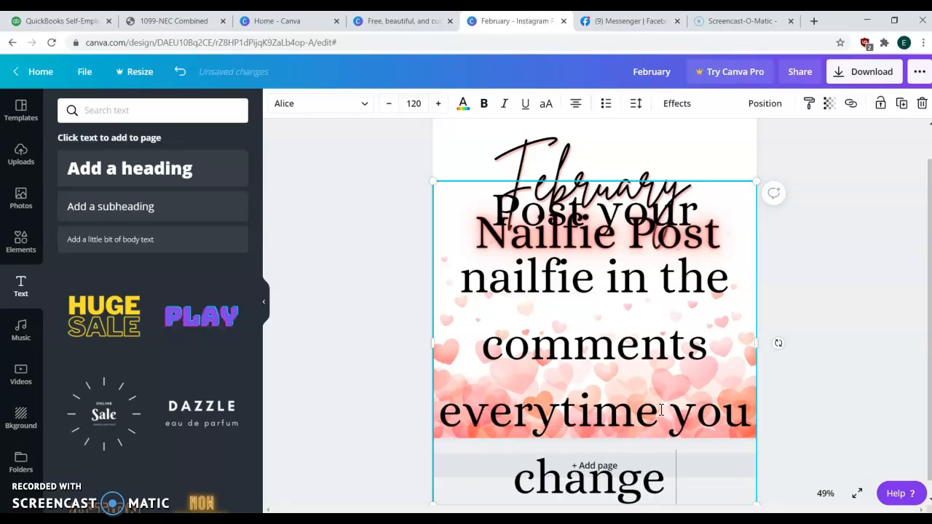
type(" it this month")
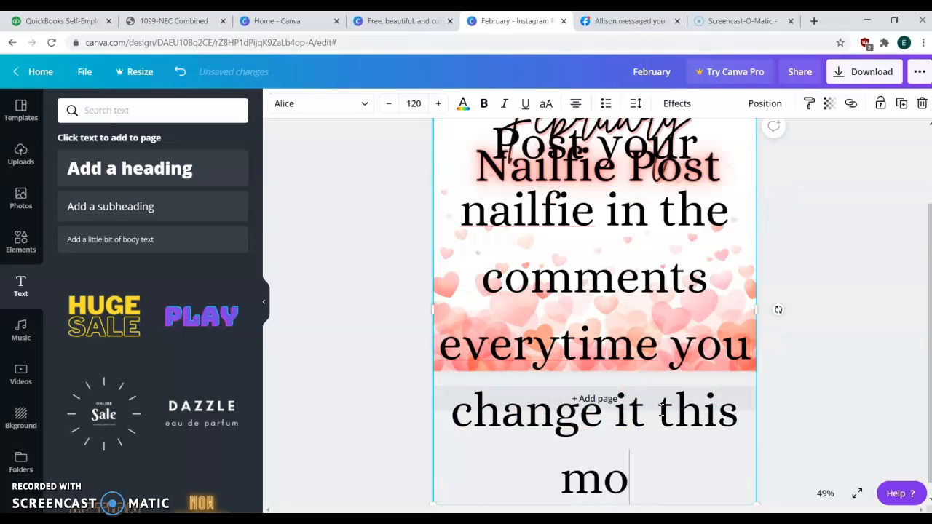
Step: Finish the instructions paragraph with "! One lucky VIP will win a FREE set!" and correct "everytime" to "every time"
type("! Onle")
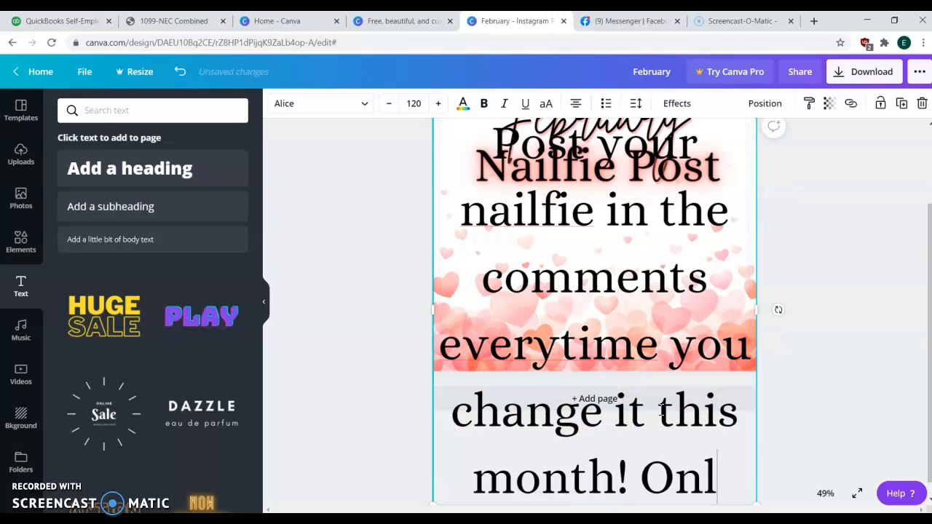
key("BackSpace")
key("BackSpace")
type("e lu")
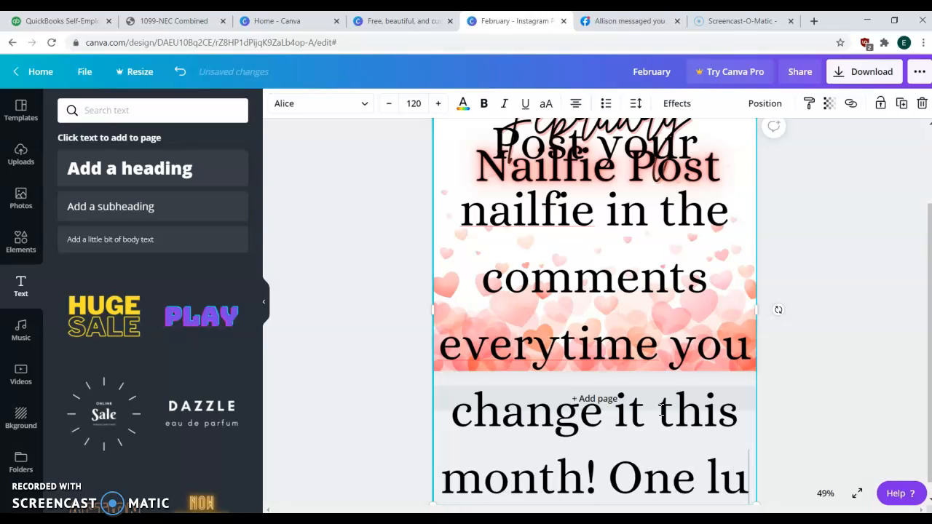
type("cky V")
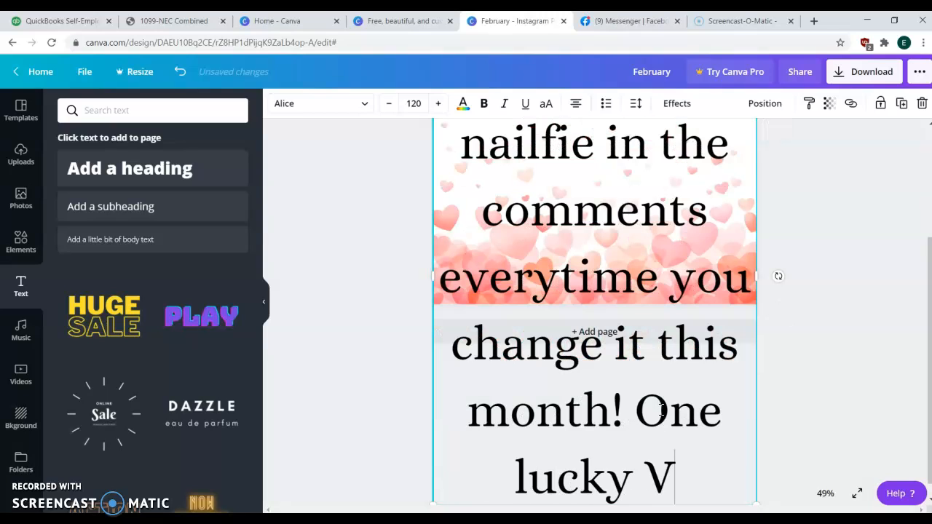
type("IP will")
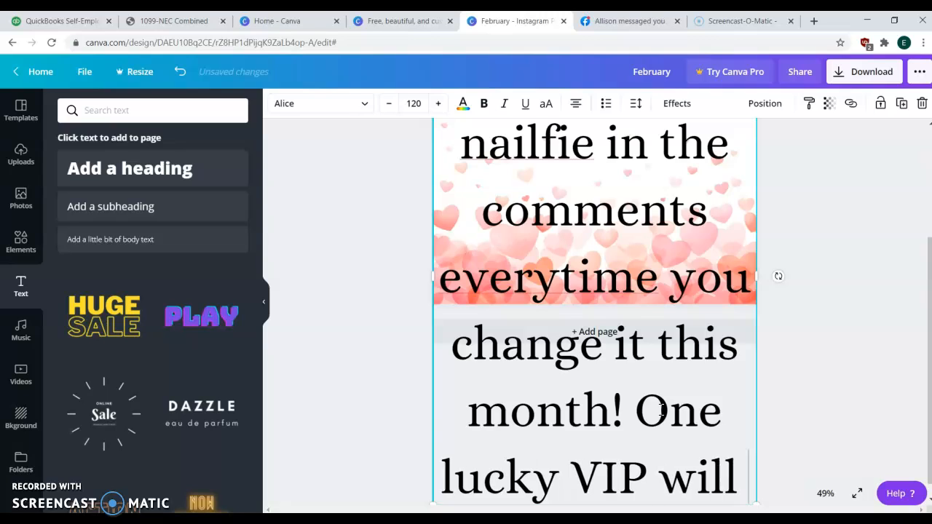
type(" win a FREE set!")
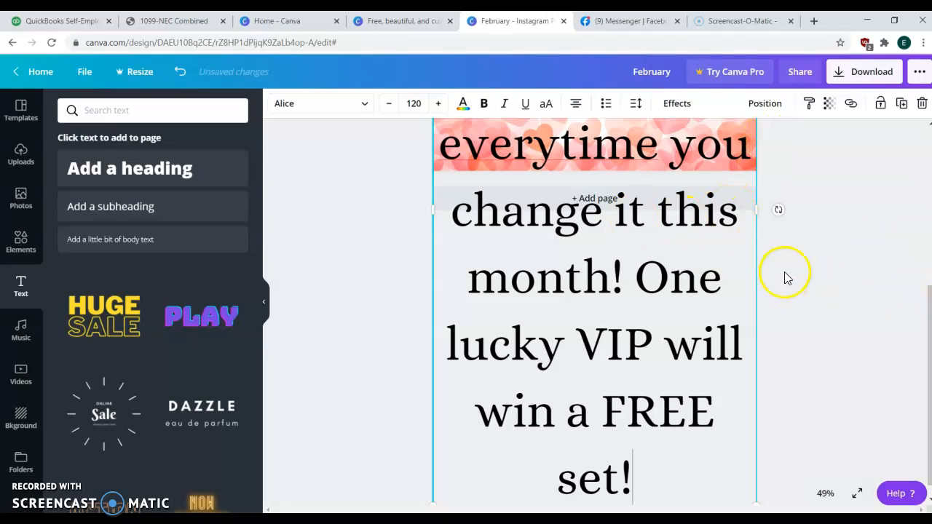
left_click(562, 142)
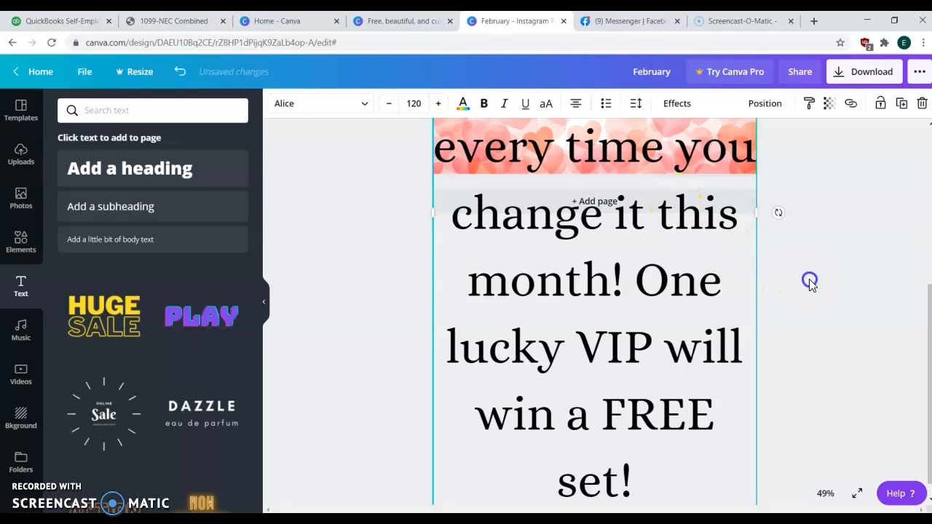
left_click(809, 282)
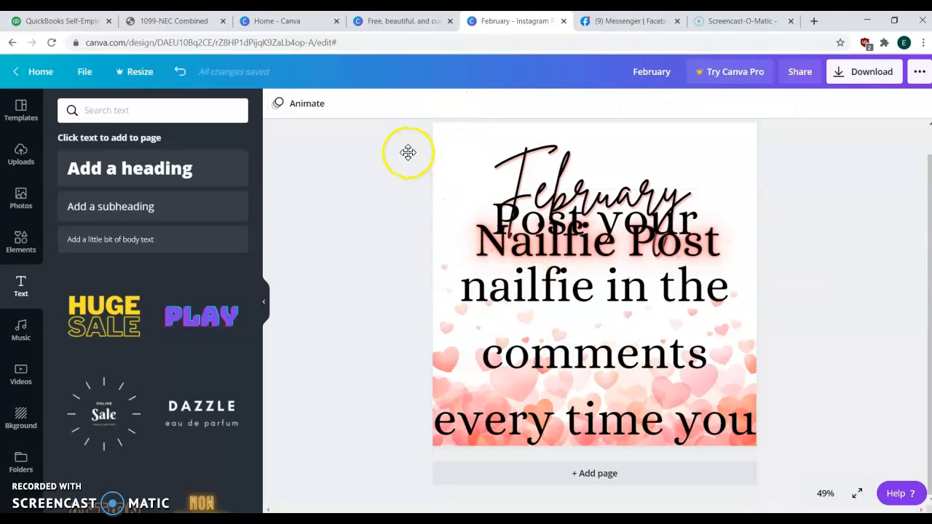
Step: Reposition the oversized instructions paragraph on the page and scale it down to a font size of about 81.3
left_click(475, 336)
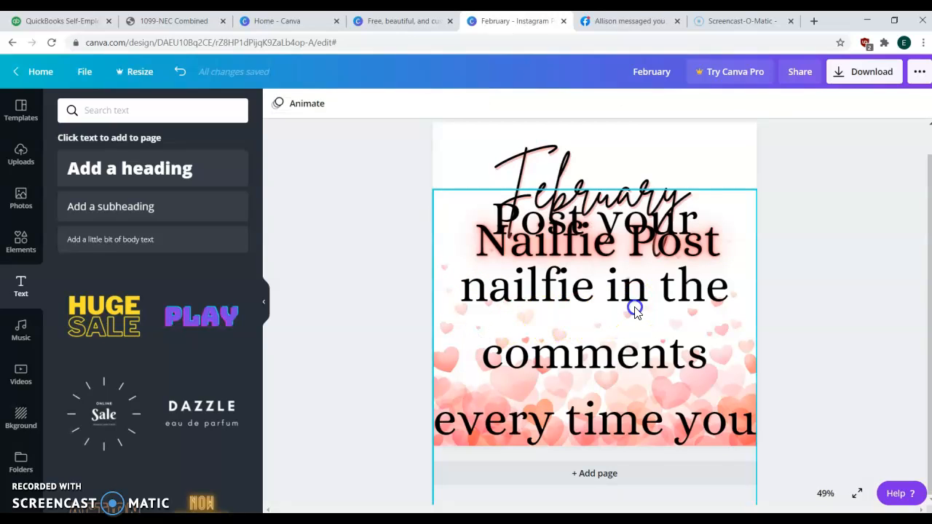
mouse_move(682, 224)
left_mouse_down()
mouse_move(680, 206)
mouse_move(686, 234)
left_mouse_up()
left_click(611, 277)
left_click(576, 264)
left_click_drag(459, 204, 340, 200)
scroll(734, 235, "up", 5)
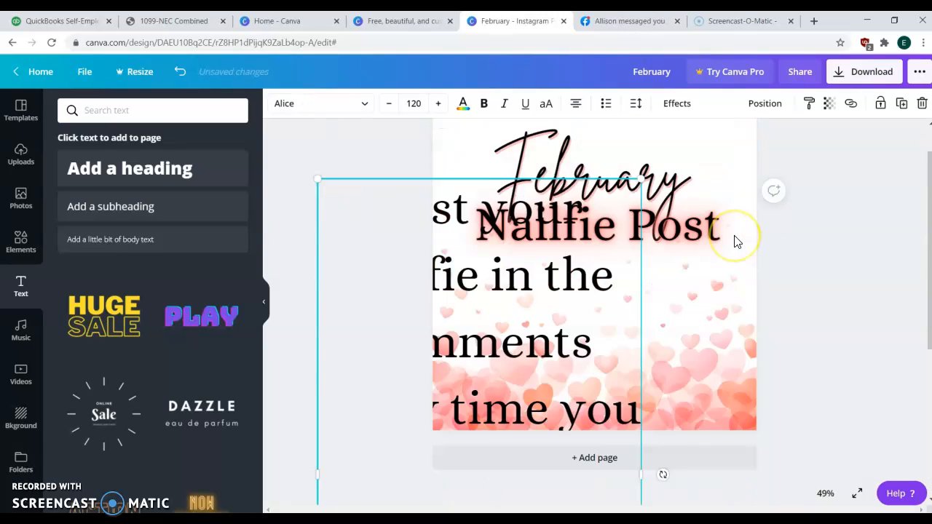
left_click_drag(643, 223, 486, 396)
left_click_drag(472, 440, 624, 212)
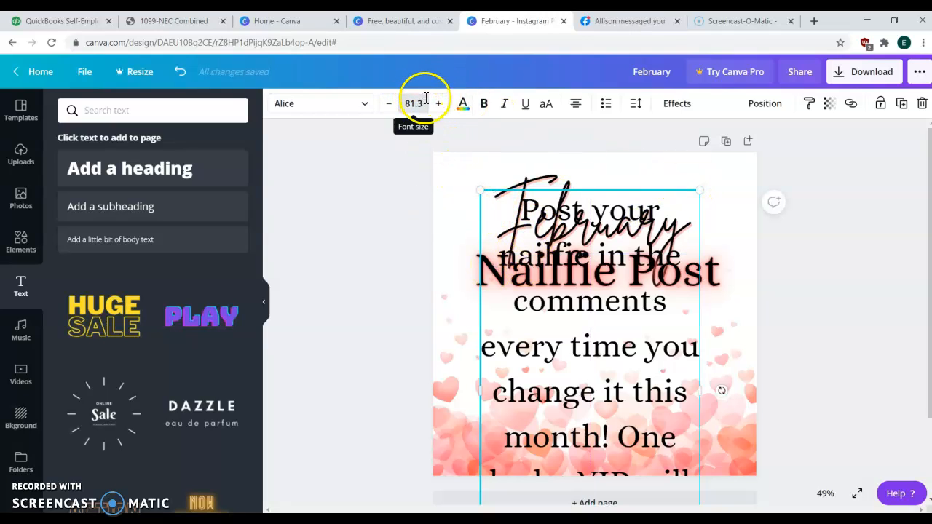
Step: Set the instructions paragraph to font size 30 and move it below "Nailfie Post"
left_click(426, 98)
key("Return")
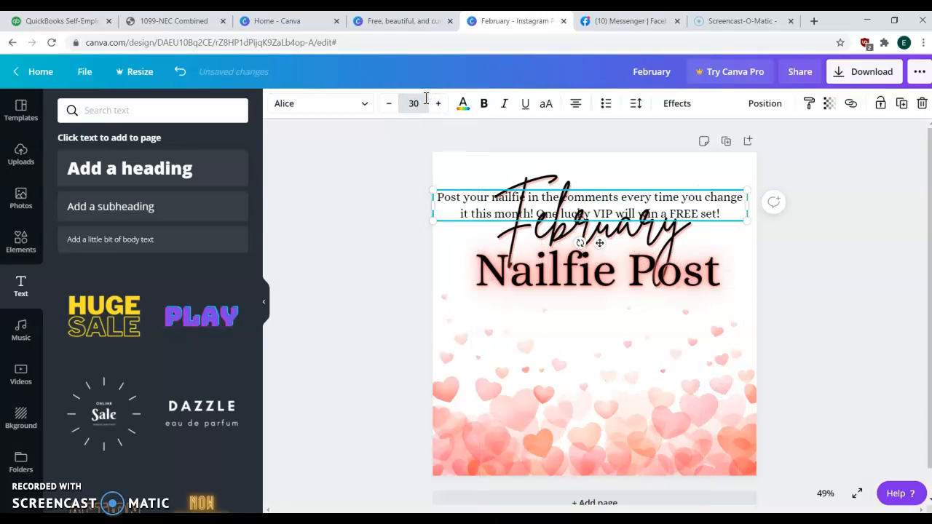
left_click_drag(601, 244, 596, 371)
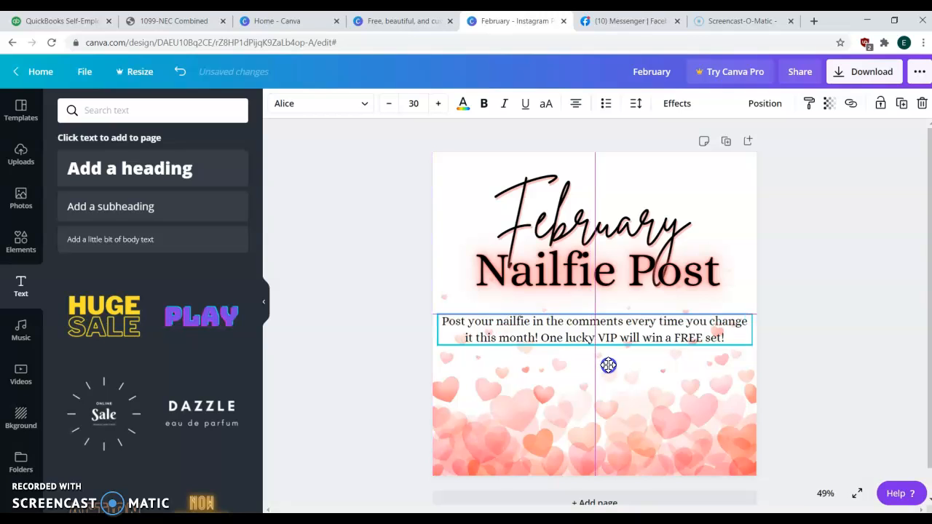
Step: Set the instructions paragraph to font size 45, narrow its box to four lines and center it on the page
left_click(421, 102)
key("Return")
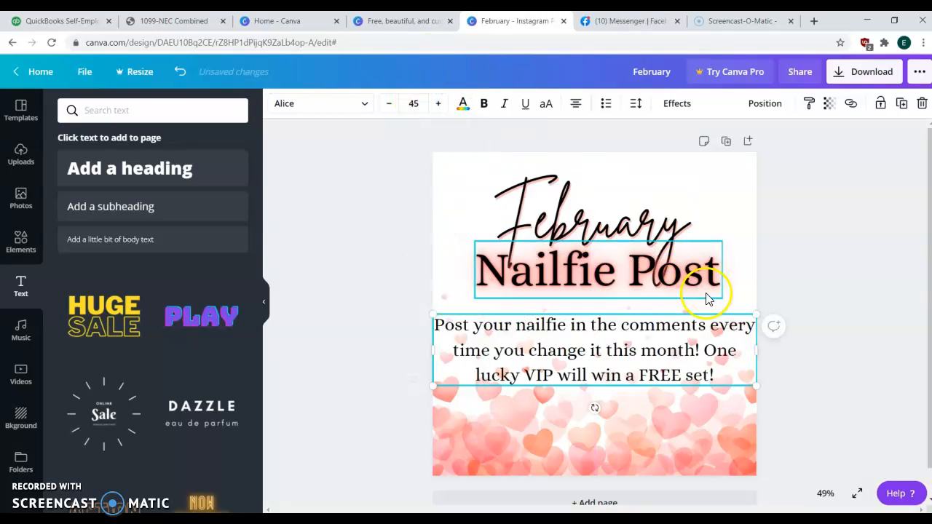
left_click_drag(432, 343, 475, 356)
left_click_drag(622, 357, 600, 355)
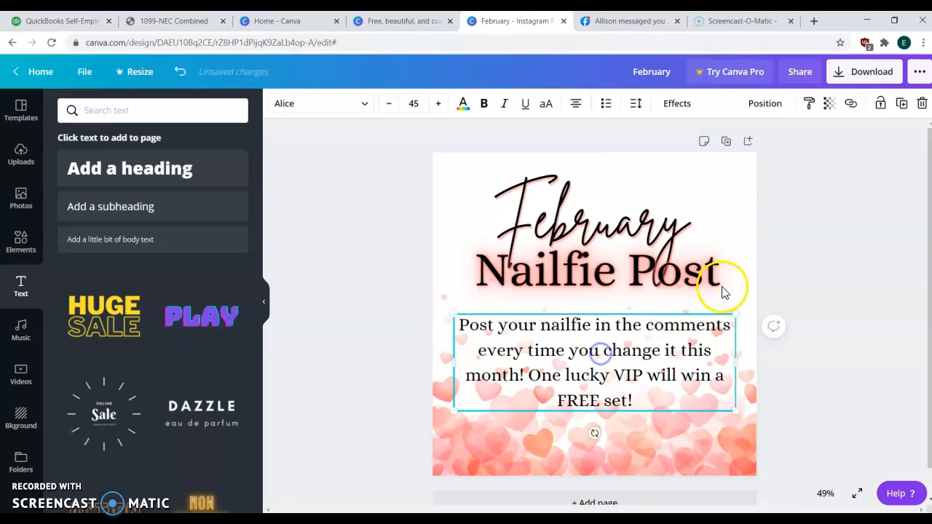
Step: Apply a white Shadow effect to the instructions paragraph and nudge it slightly closer to "Nailfie Post"
left_click(685, 103)
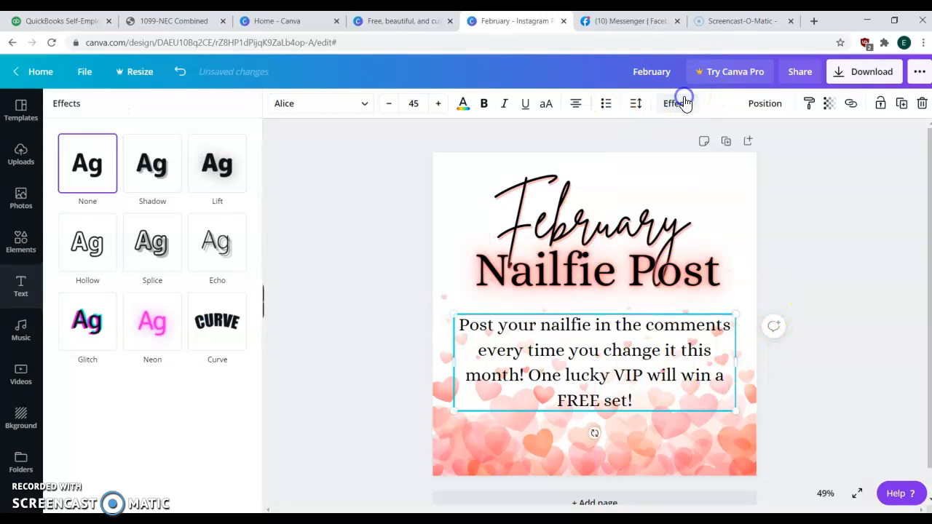
left_click(170, 178)
left_click(227, 355)
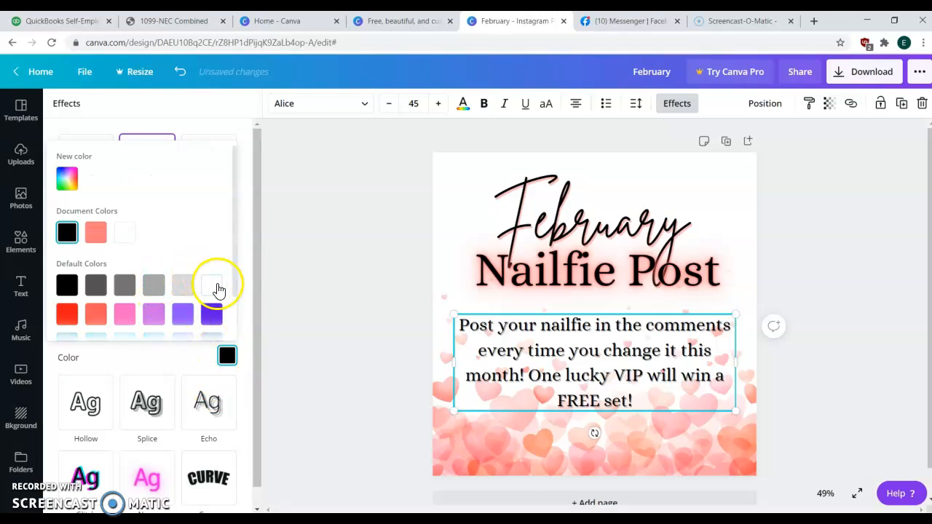
left_click(219, 289)
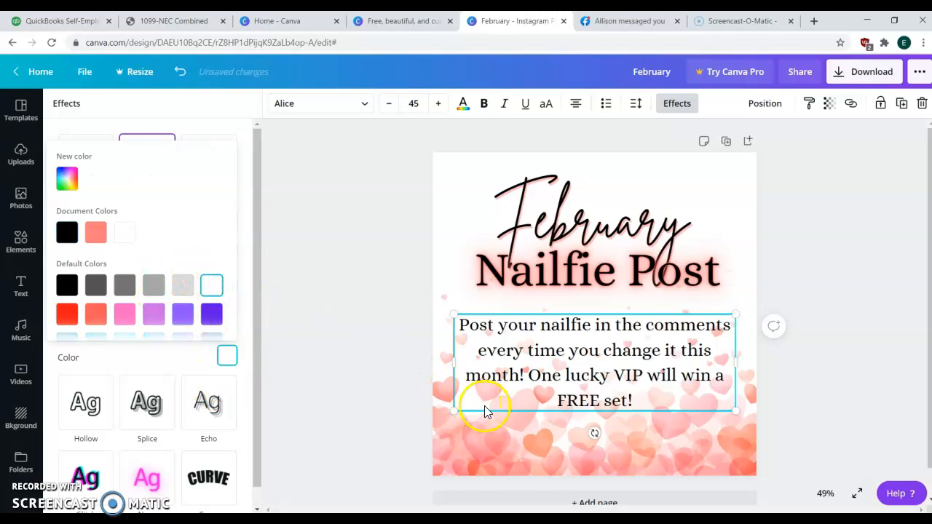
mouse_move(590, 368)
left_mouse_down()
mouse_move(604, 382)
mouse_move(606, 409)
mouse_move(604, 358)
left_mouse_up()
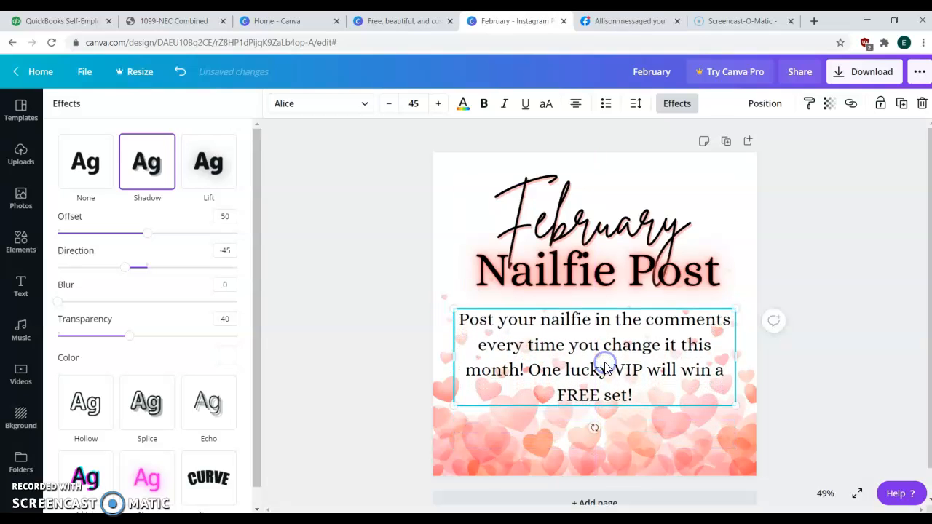
left_click(321, 230)
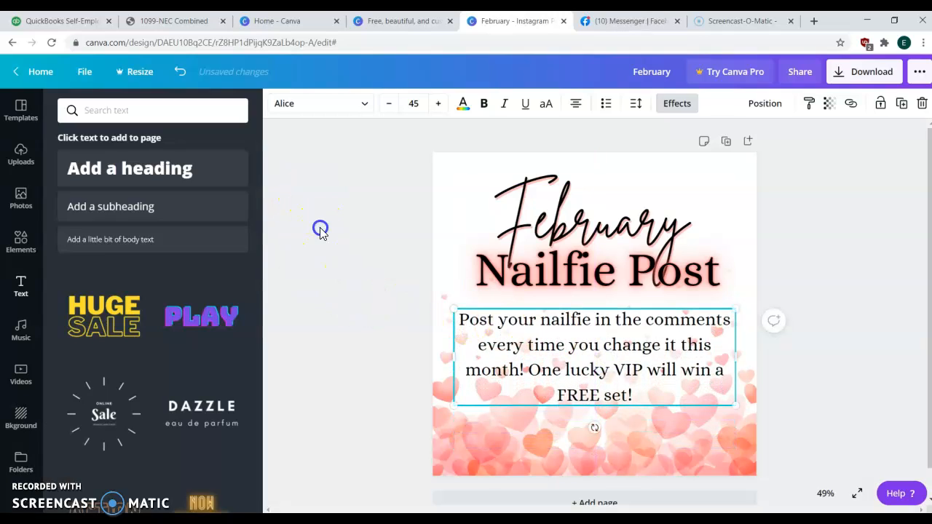
Step: Try shadow transparency 87 on the instructions paragraph, and replace the shadow with a Lift effect at intensity 76
left_click(676, 103)
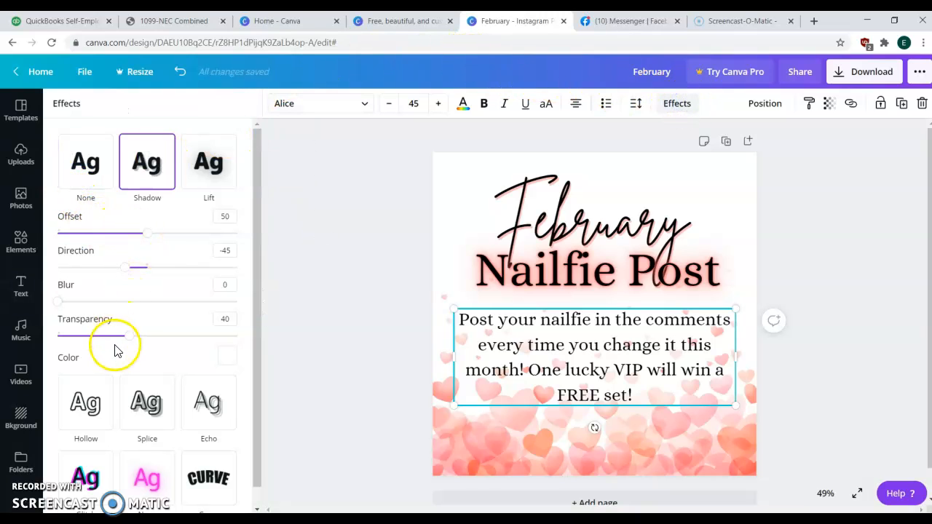
left_click_drag(127, 339, 214, 336)
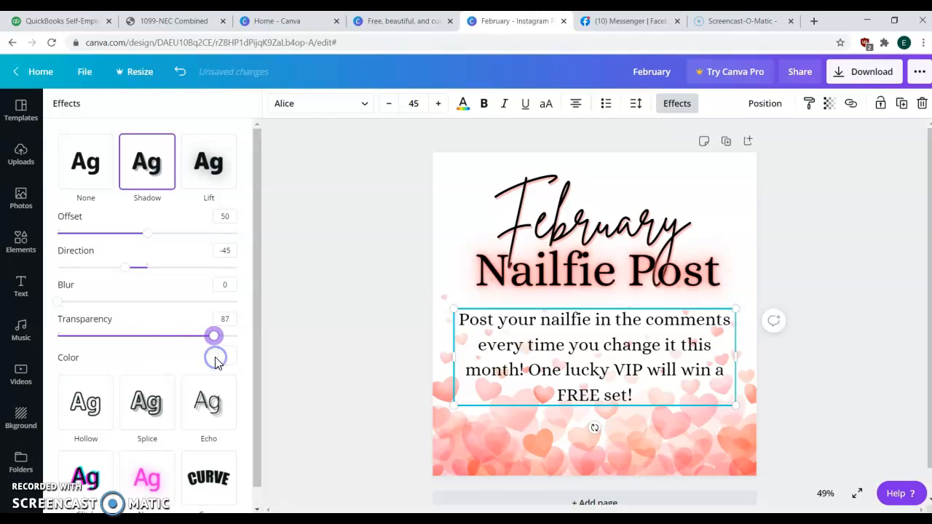
left_click(221, 164)
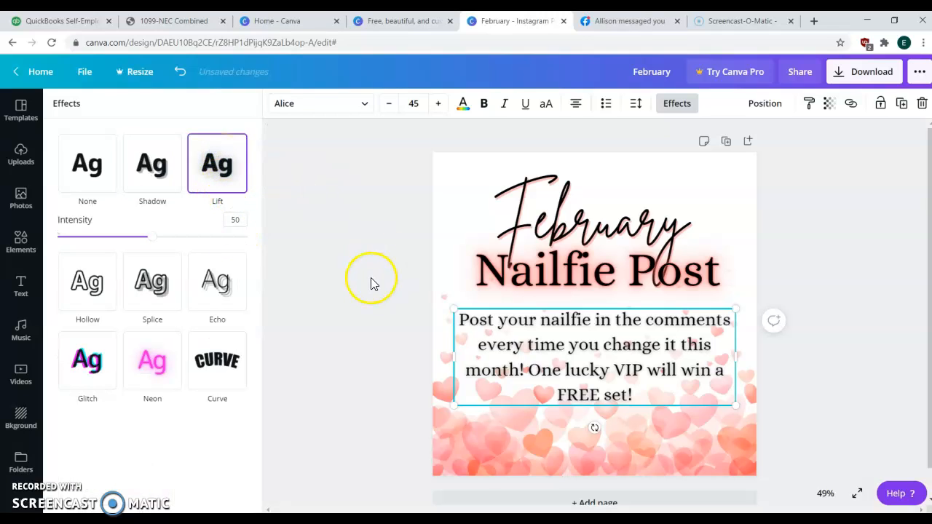
left_click(147, 241)
left_click_drag(156, 242, 204, 252)
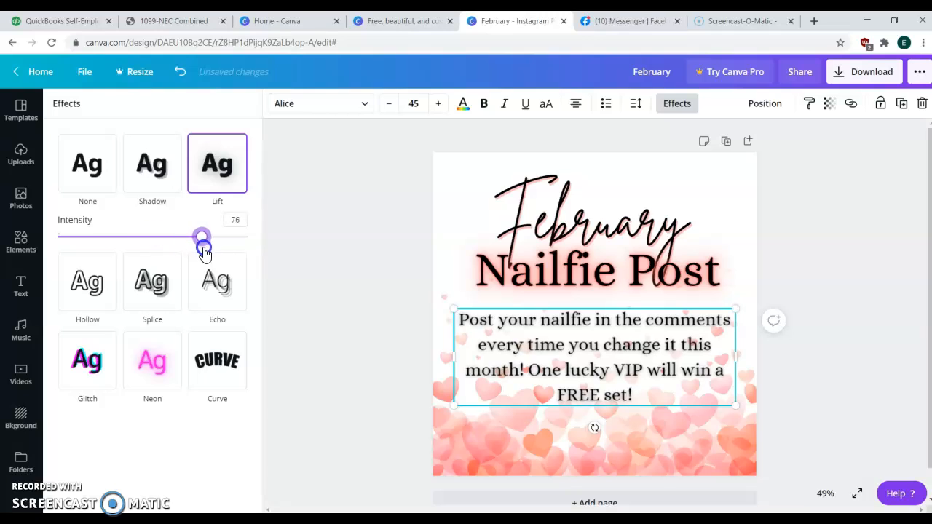
left_click(370, 357)
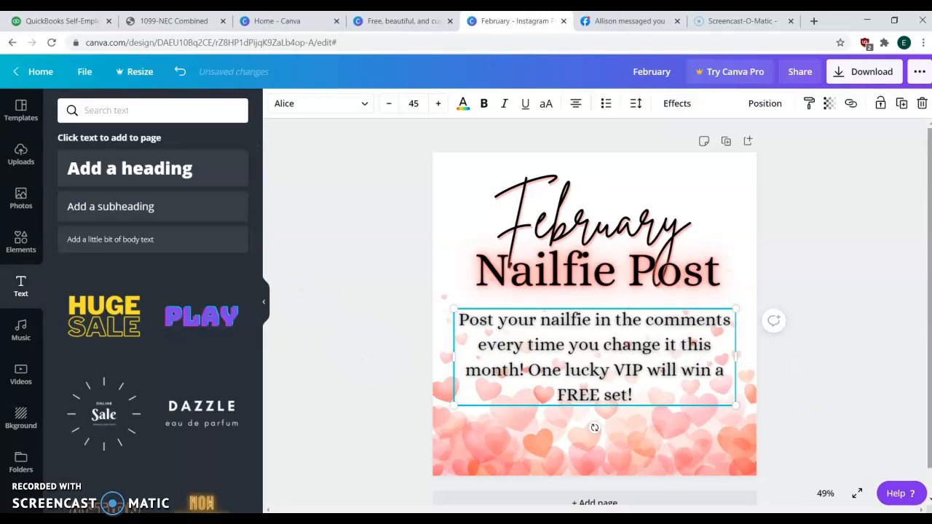
left_click(881, 407)
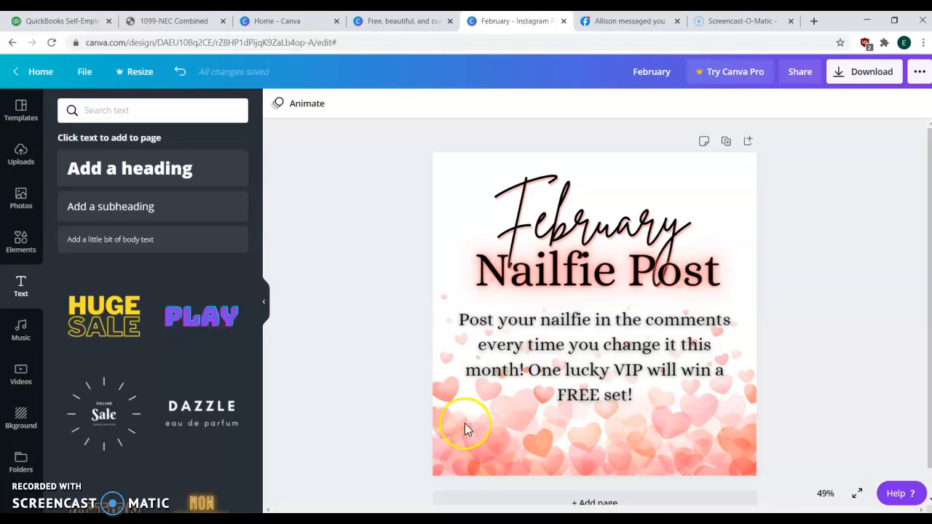
key("t")
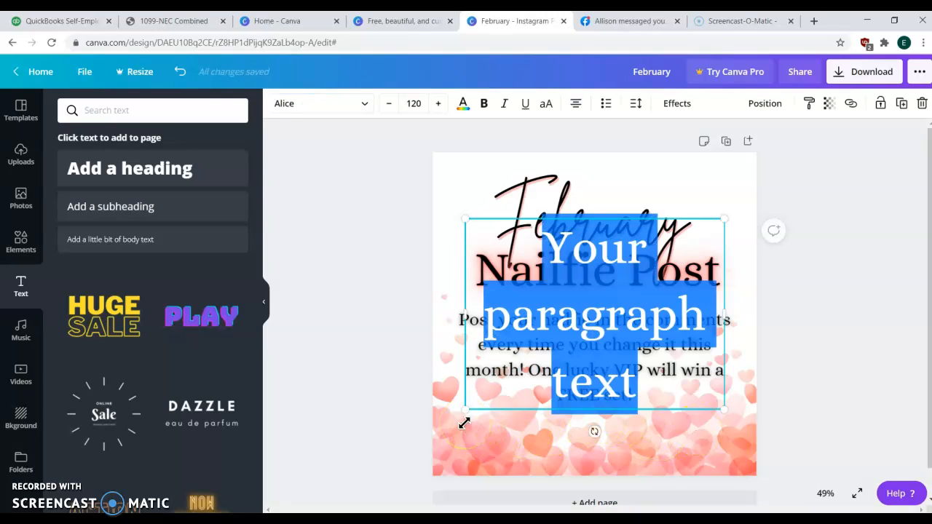
type("WWW.NAILS")
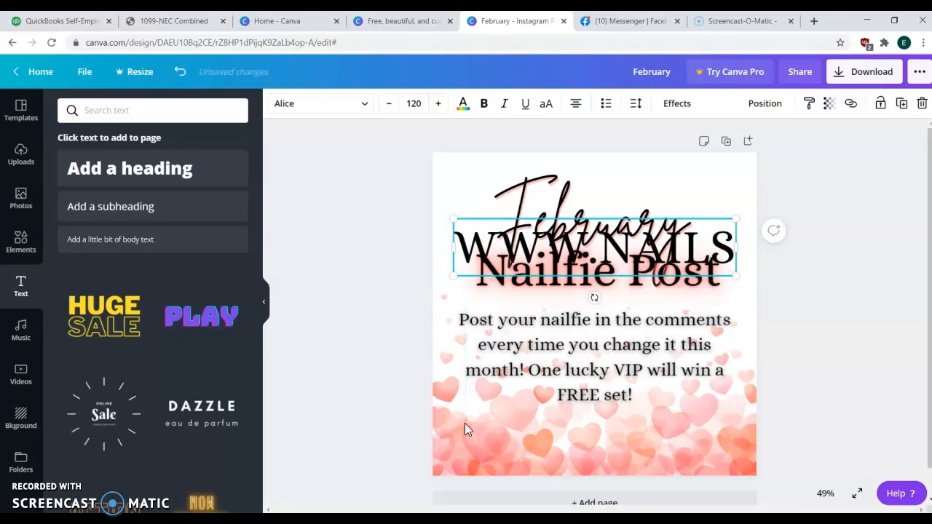
key("Return")
type("WIT")
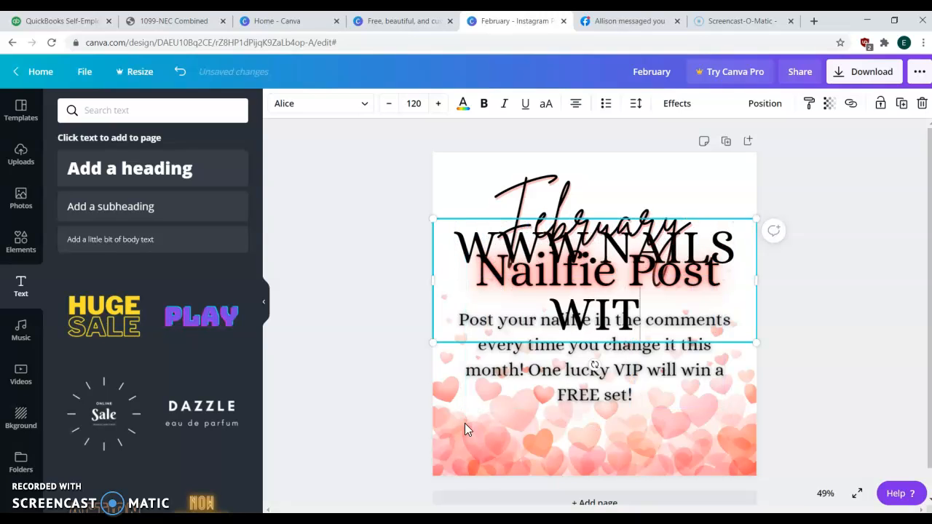
type("HELLE.COM")
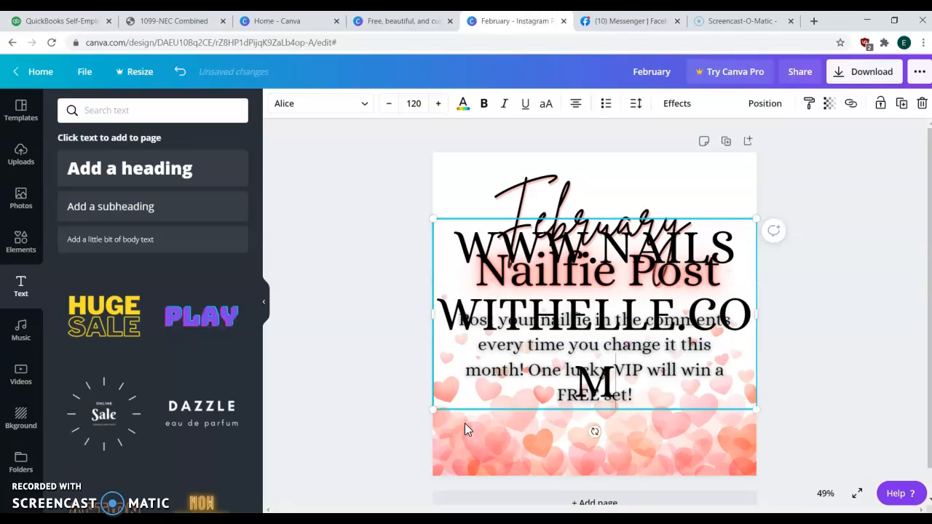
Step: Set the website address to font size 35 and move it below the paragraph, near the bottom of the design
left_click(427, 104)
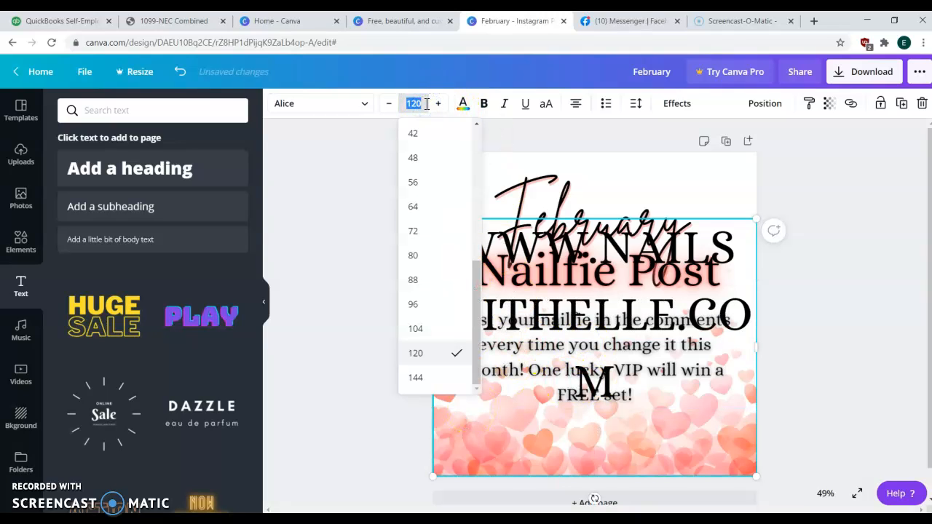
key("Return")
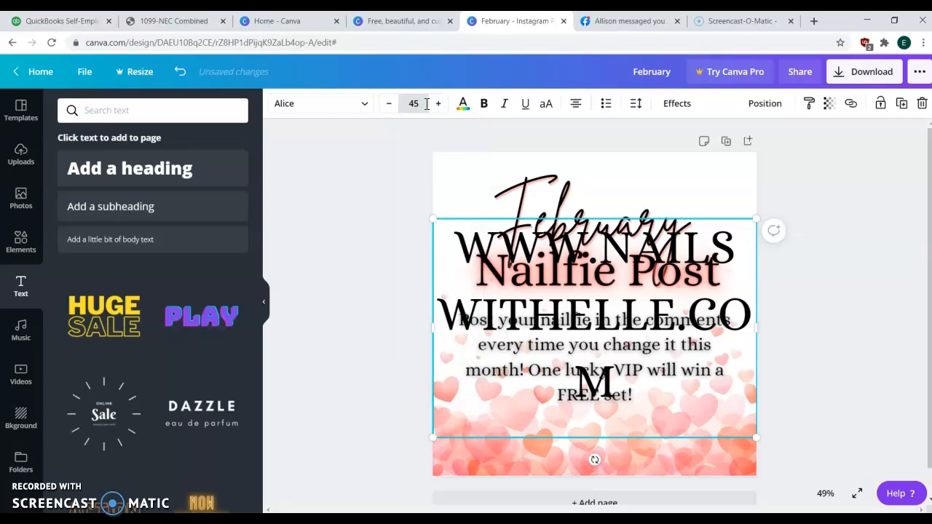
left_click(838, 380)
left_click(639, 362)
left_click(414, 105)
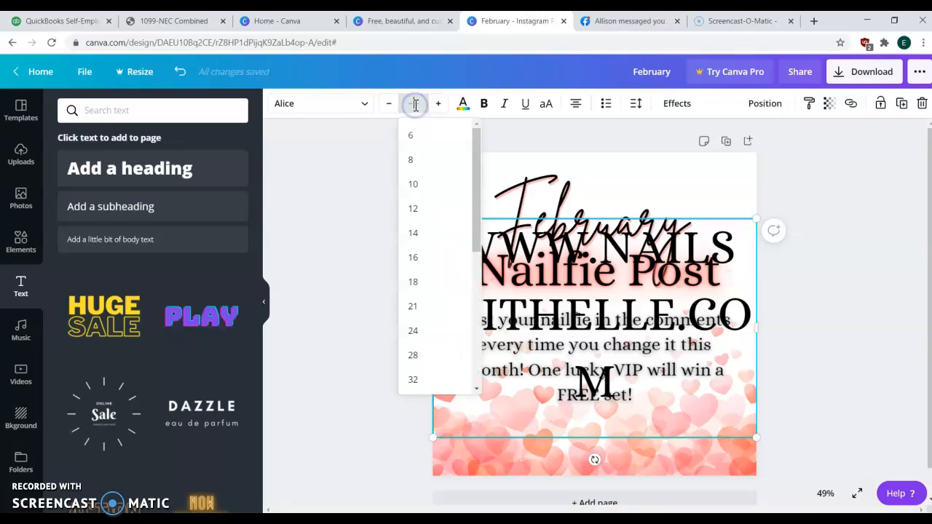
type("35")
key("Return")
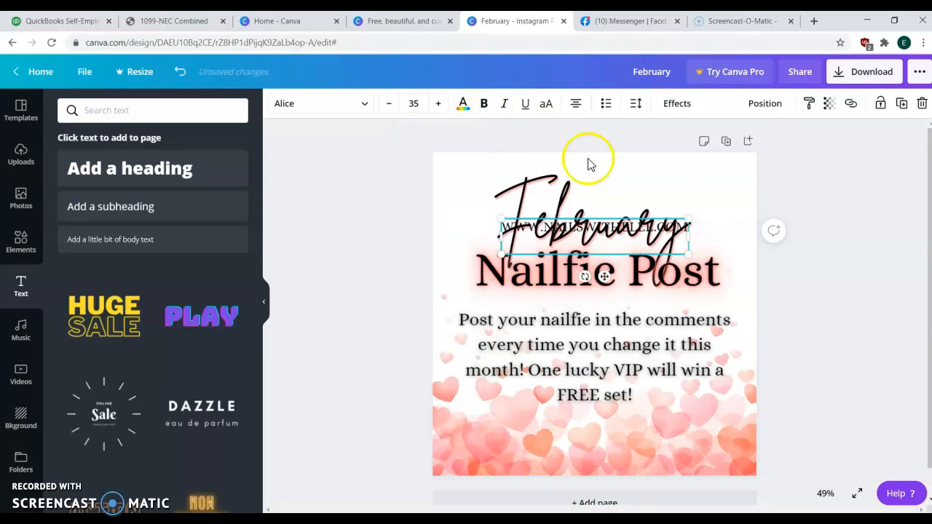
left_click_drag(605, 277, 597, 489)
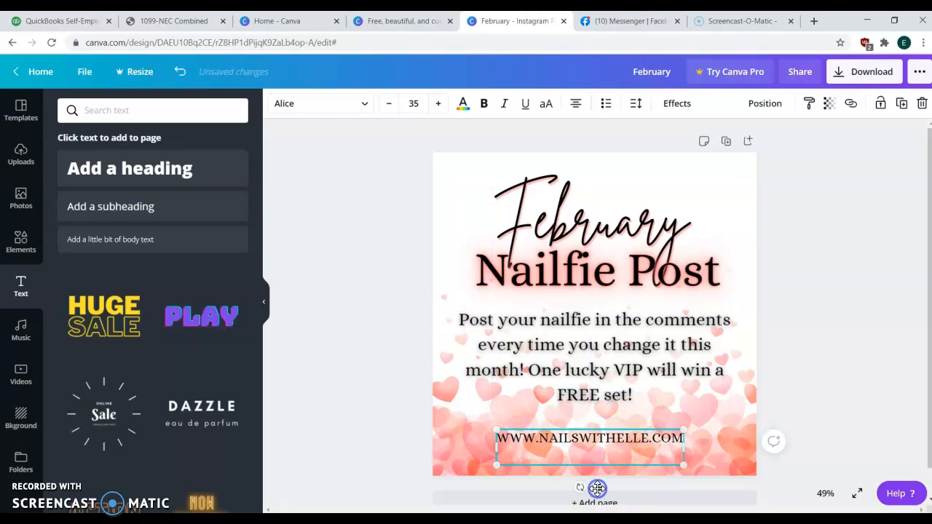
left_click(857, 390)
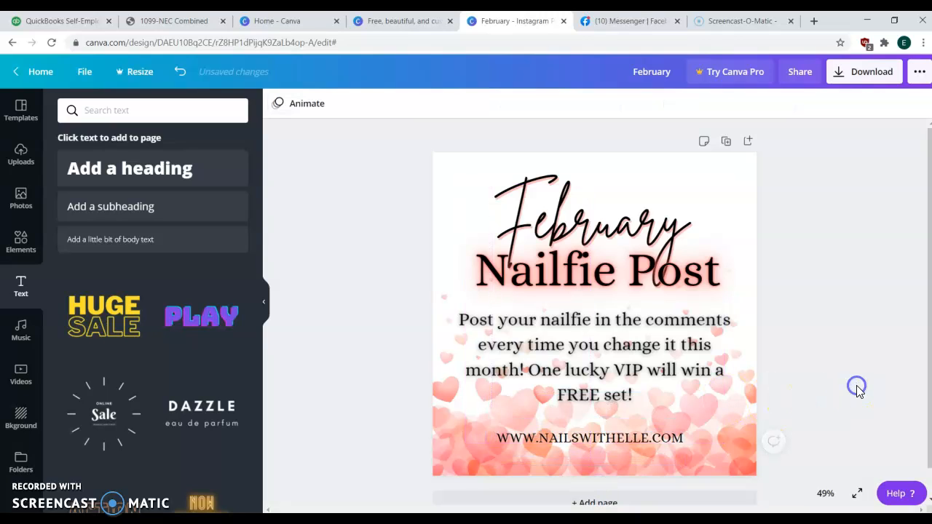
left_click(621, 440)
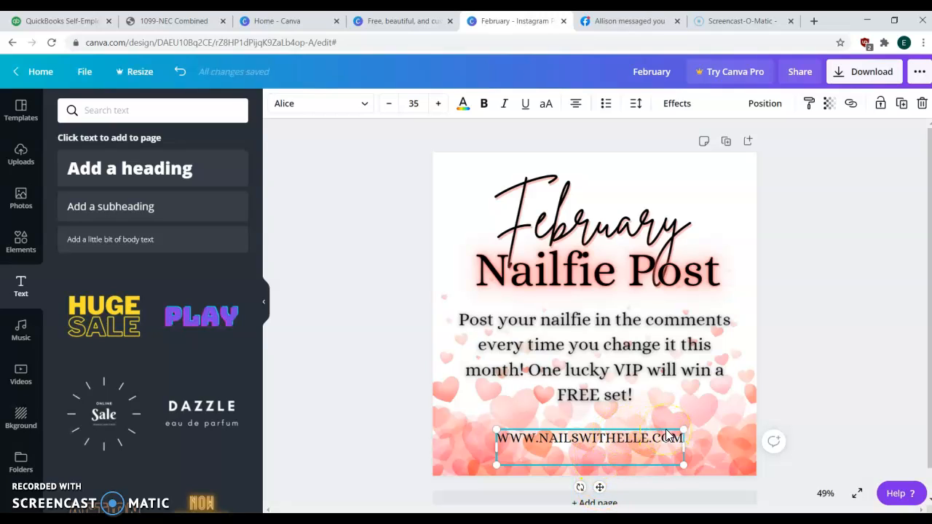
left_click(614, 440)
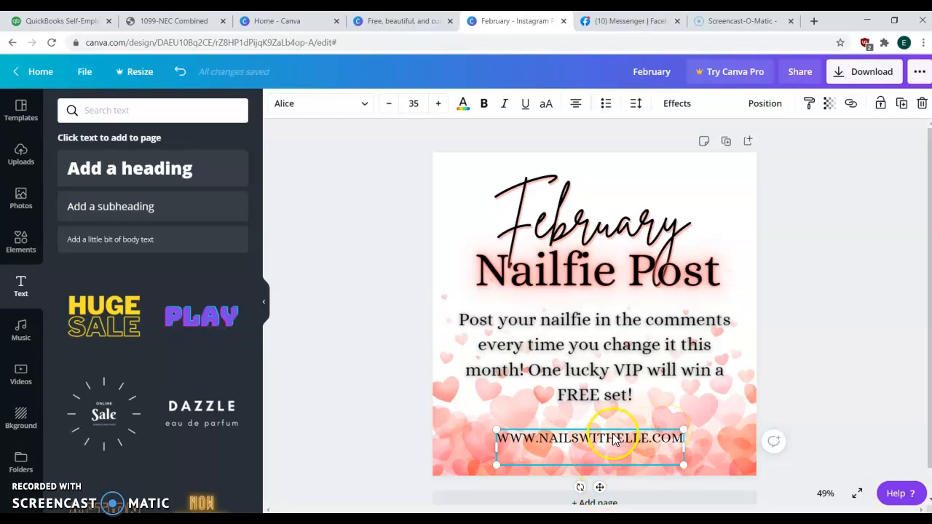
key("Delete")
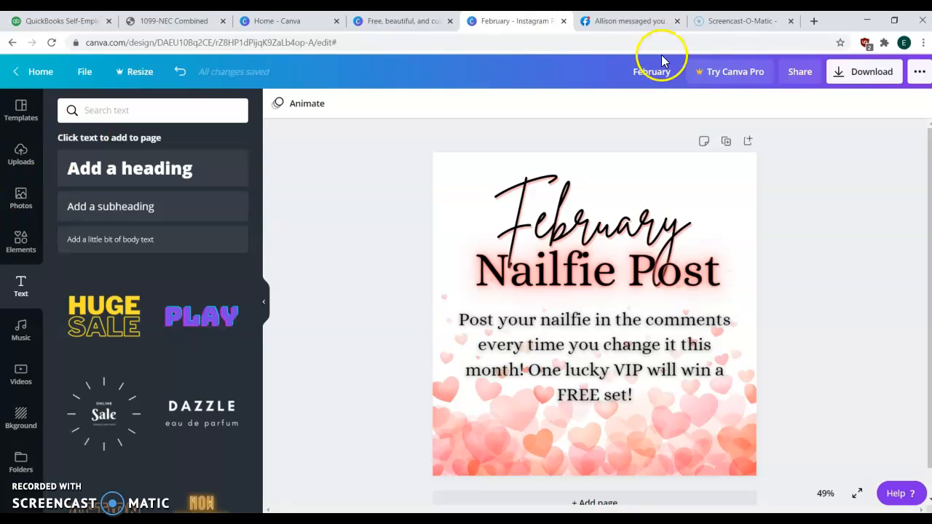
Step: Download the February design as a PNG and return to editing
left_click(844, 70)
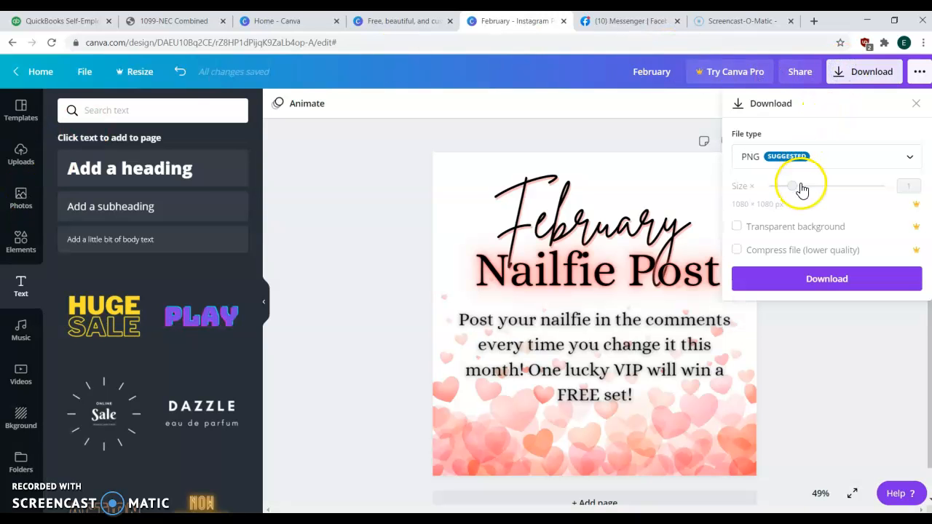
left_click(876, 199)
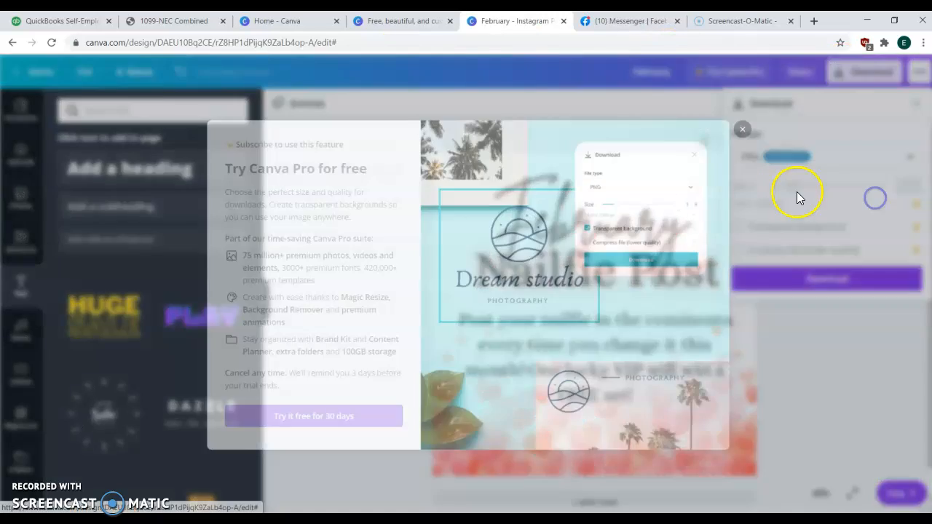
left_click(767, 116)
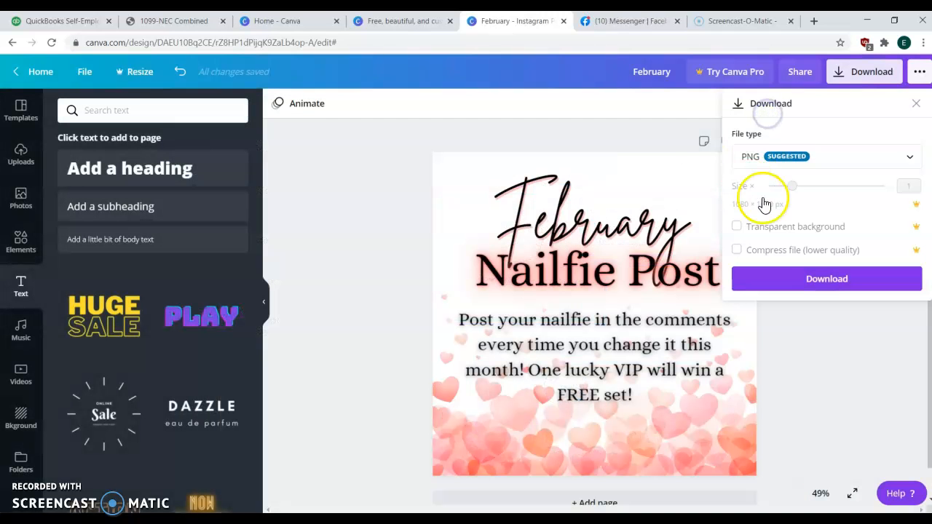
left_click(775, 275)
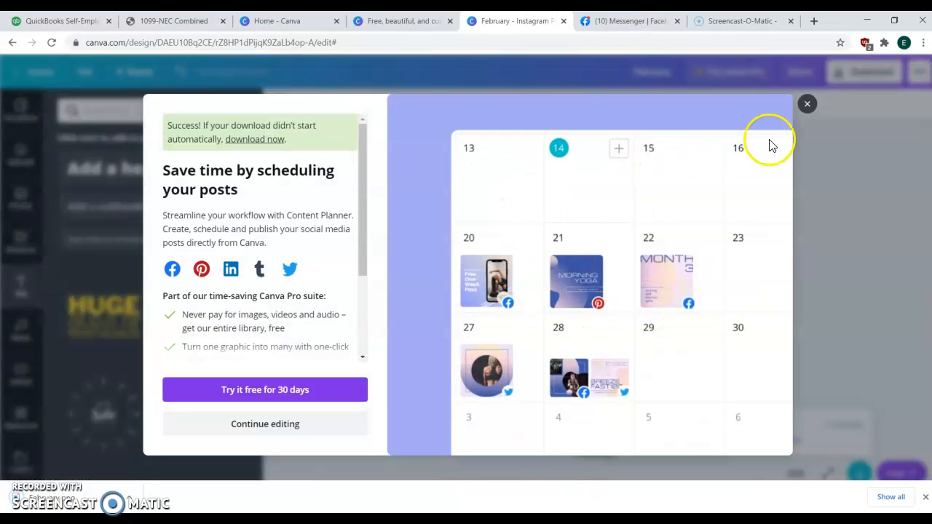
left_click(289, 421)
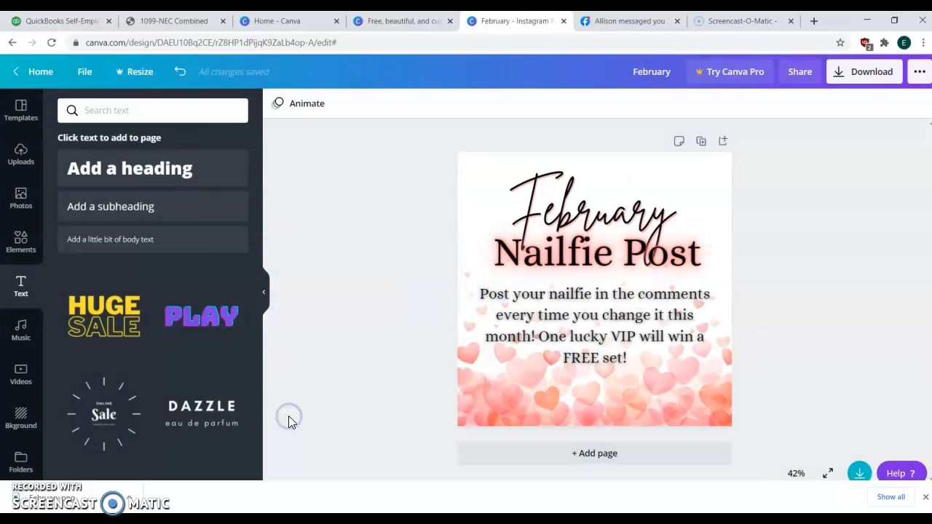
Step: Add the downloaded February PNG to the uploaded images and stay on the page until the upload finishes
left_click(22, 153)
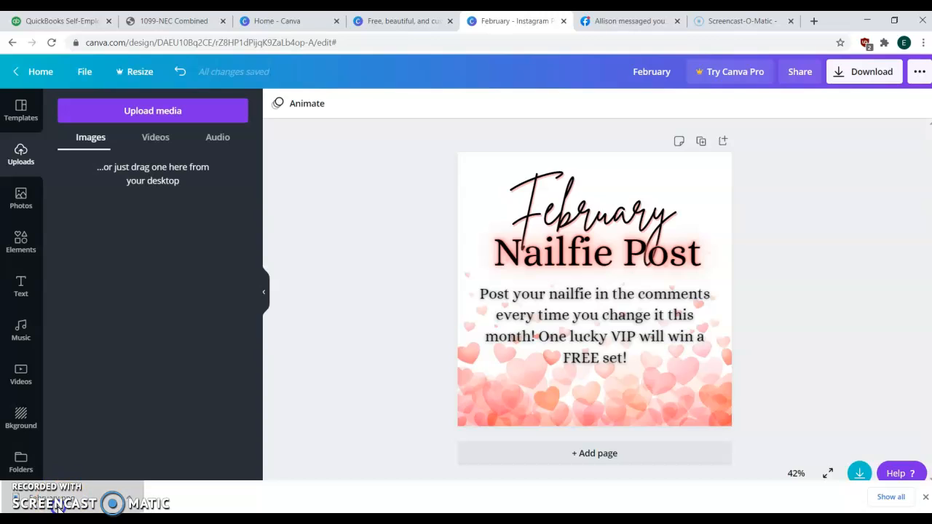
left_click_drag(57, 507, 113, 290)
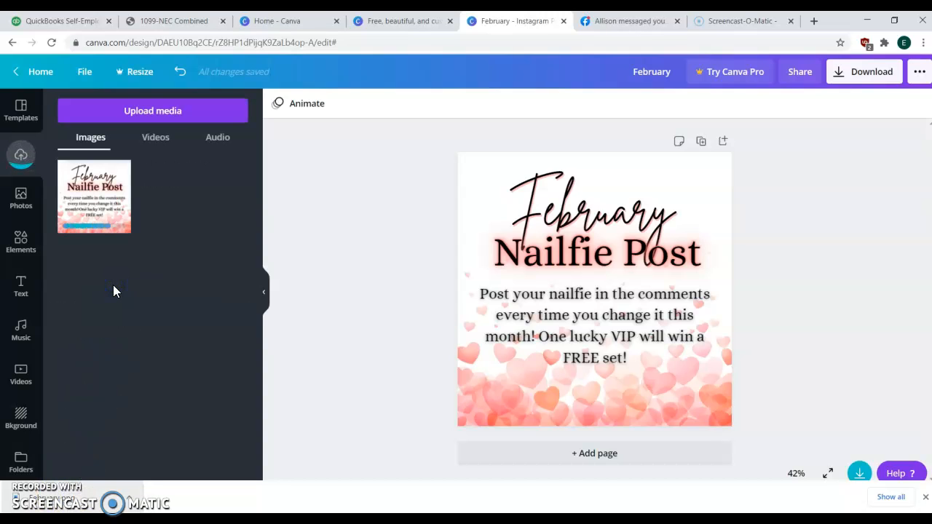
left_click(40, 72)
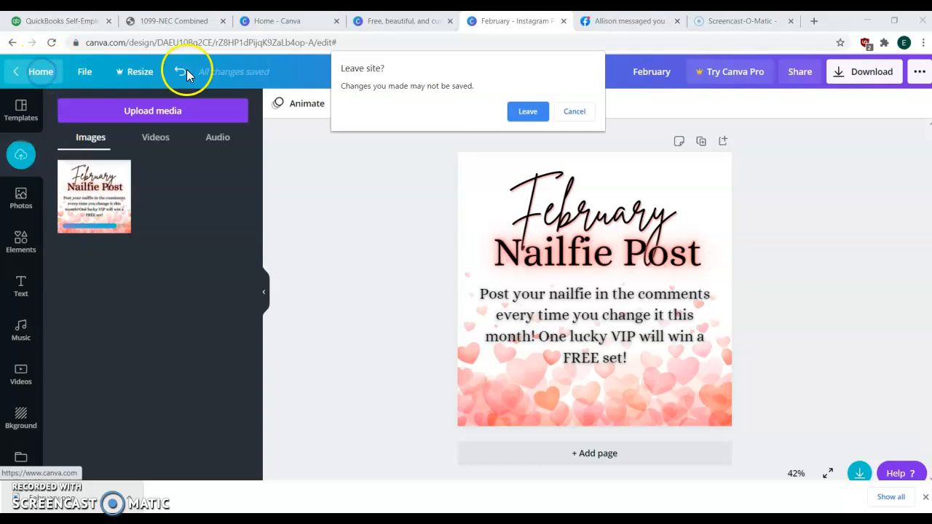
left_click(566, 113)
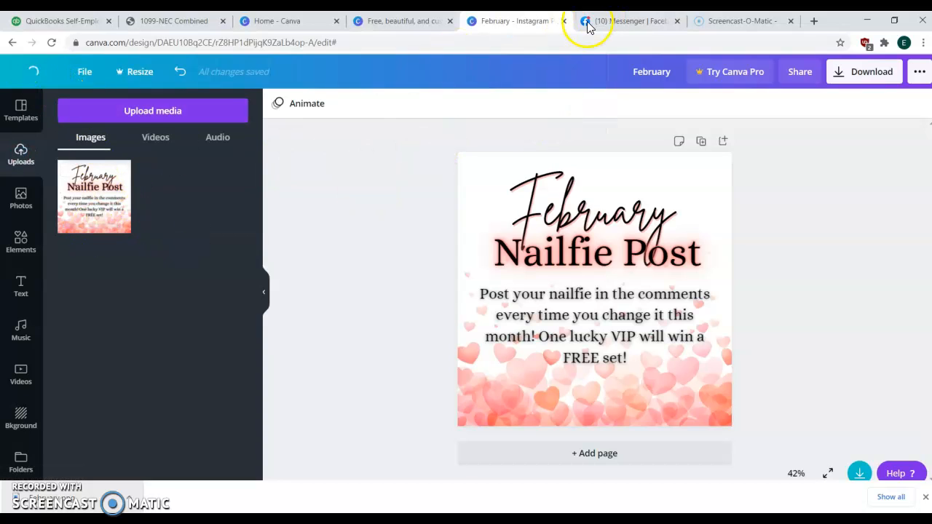
Step: Close the surplus Canva browser tabs and create a new blank Instagram Post from the Social Media designs
left_click(564, 21)
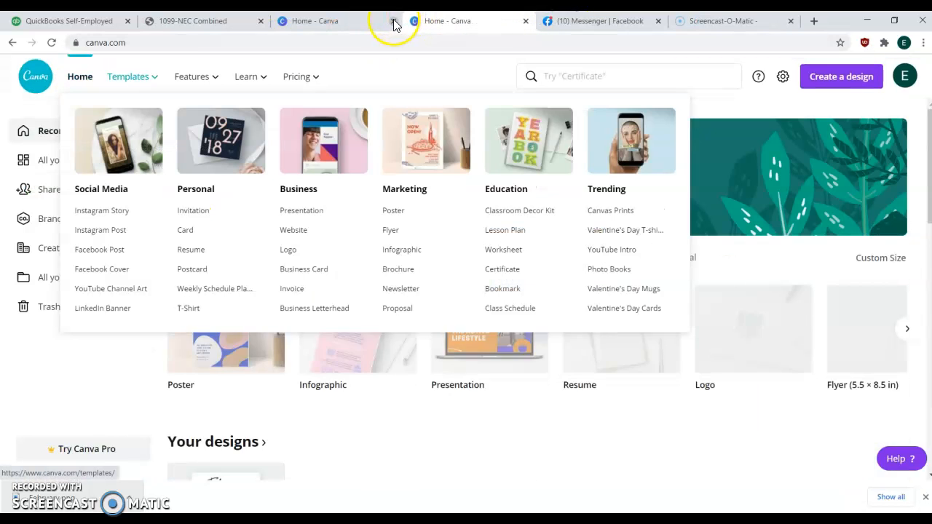
left_click(393, 21)
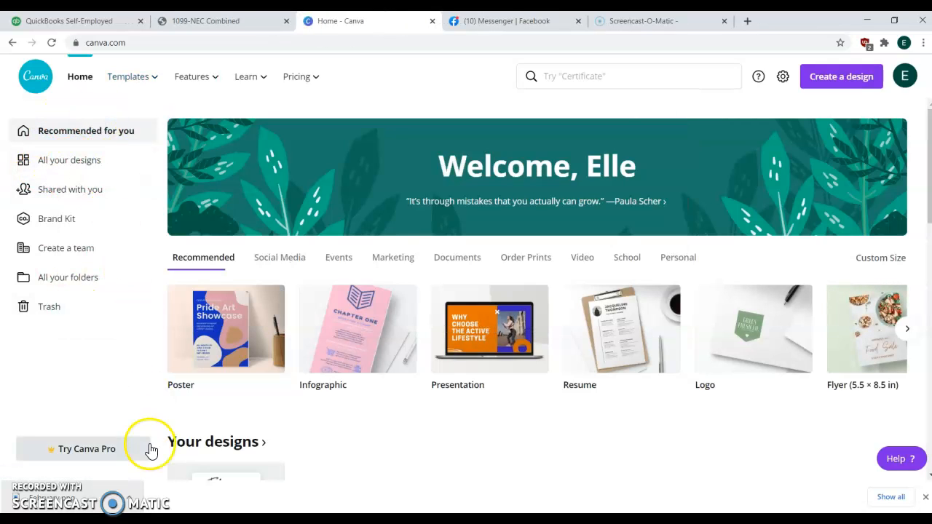
scroll(295, 416, "down", 2)
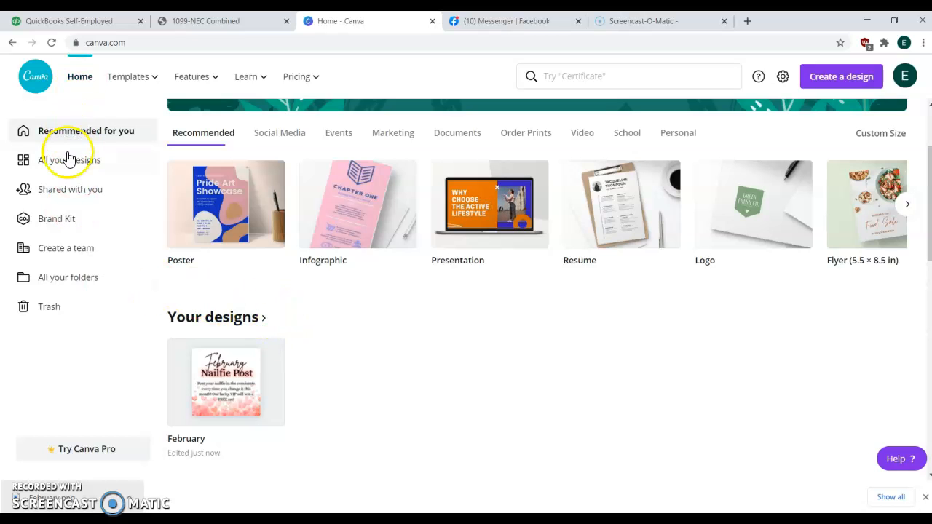
scroll(467, 312, "up", 2)
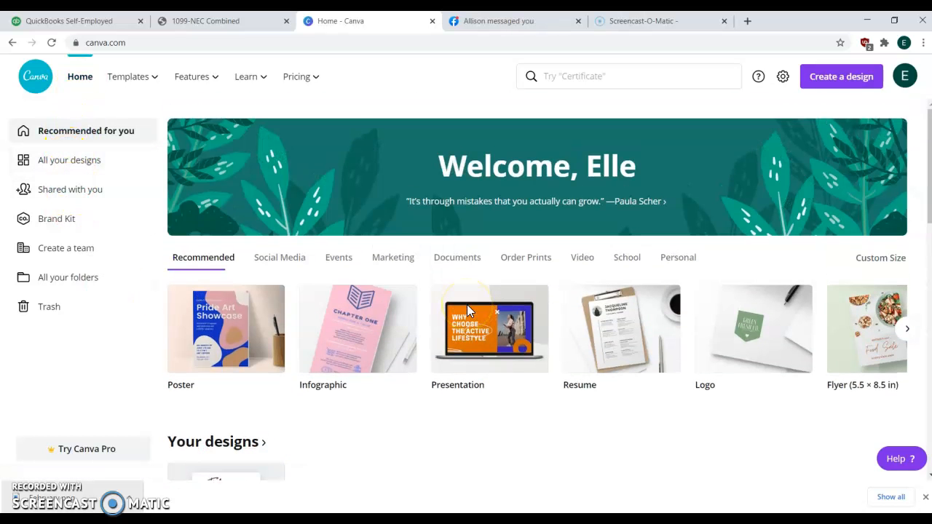
left_click(266, 260)
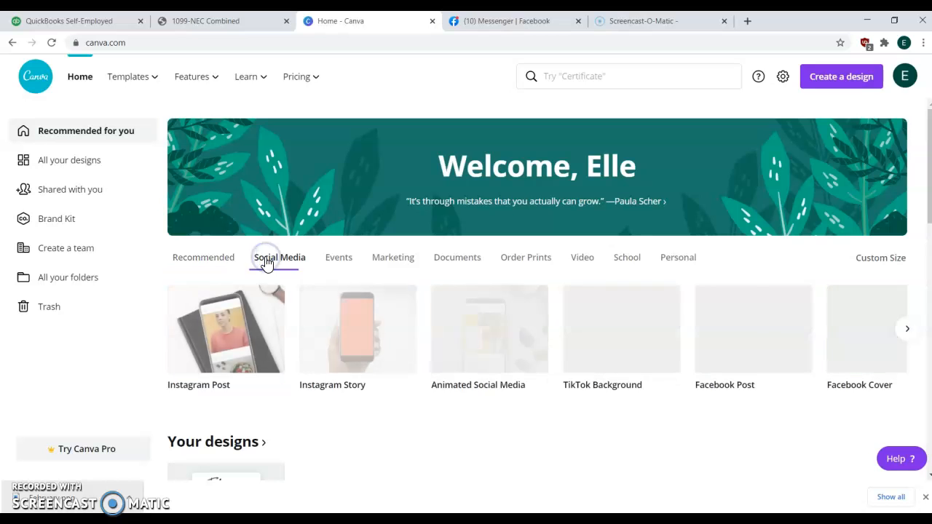
left_click(205, 328)
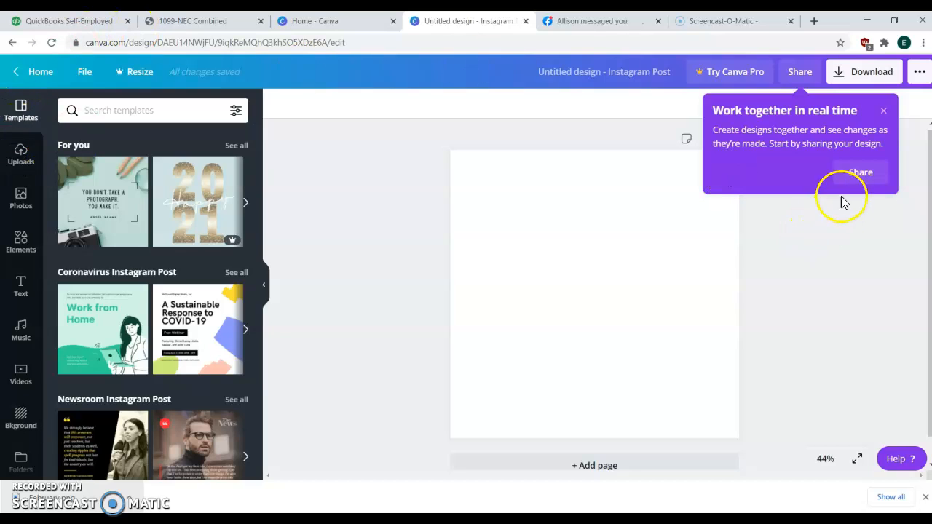
left_click(884, 117)
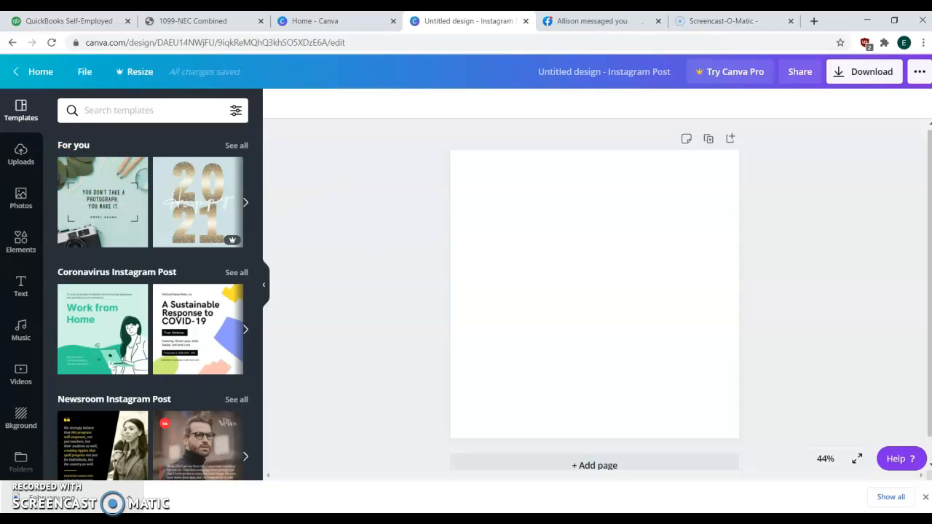
Step: Place the uploaded February Nailfie Post image on the blank page and enlarge it to fill the whole canvas
left_click(17, 153)
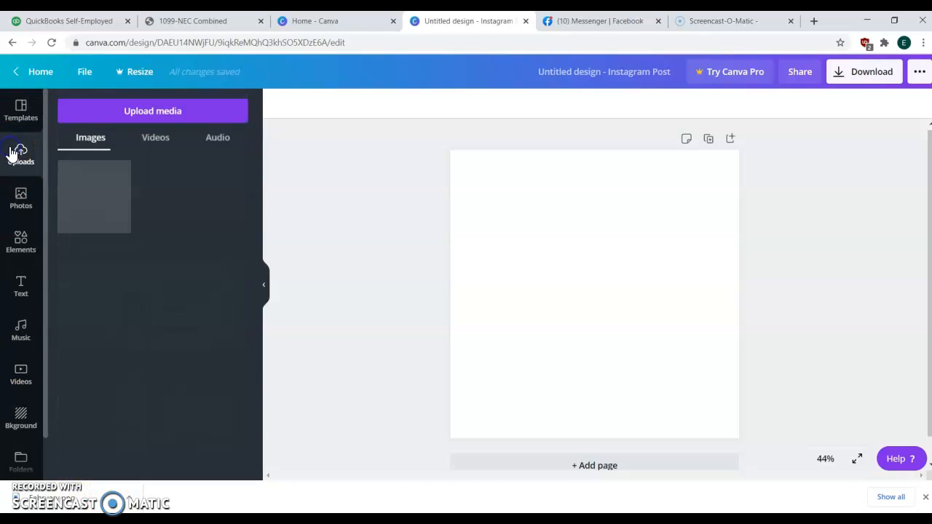
left_click(107, 220)
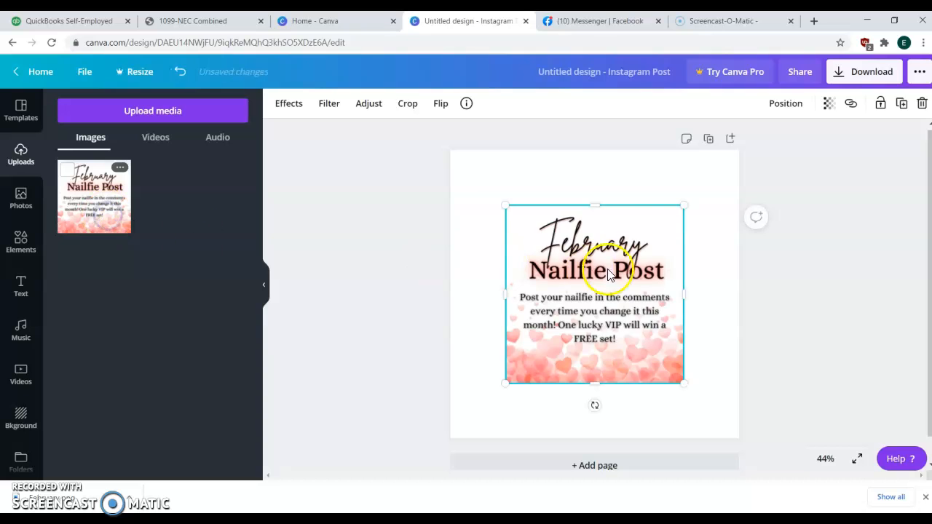
left_click_drag(508, 207, 452, 151)
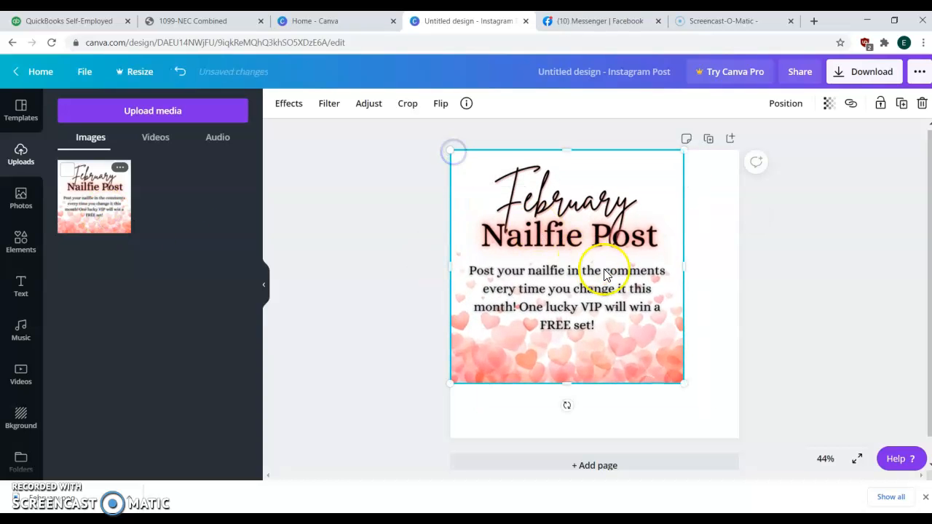
left_click_drag(688, 384, 741, 436)
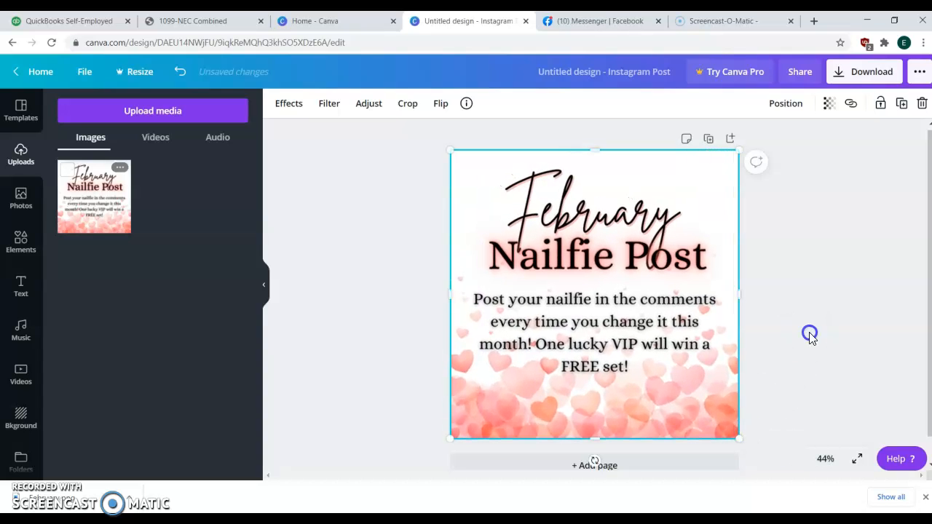
left_click(809, 335)
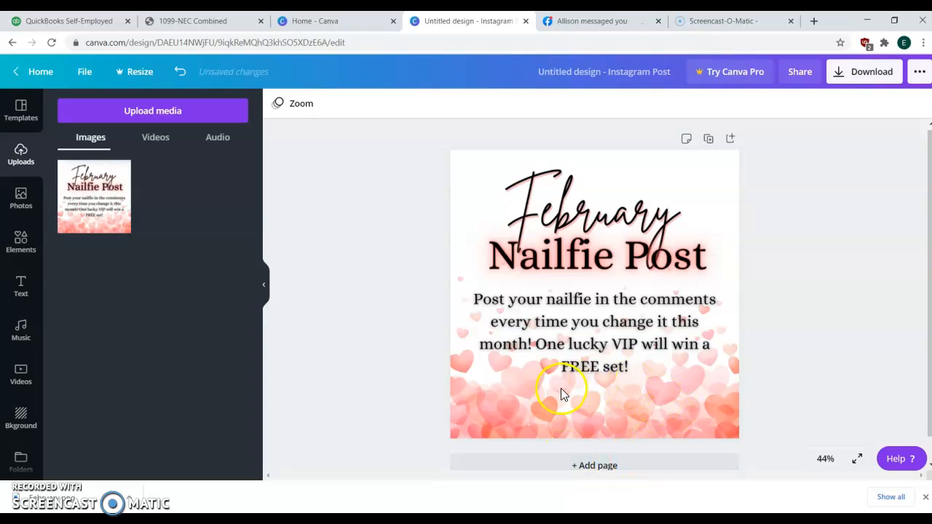
Step: Upload the "Team Uplift gold" logo from the Branding folder on the device
left_click(105, 111)
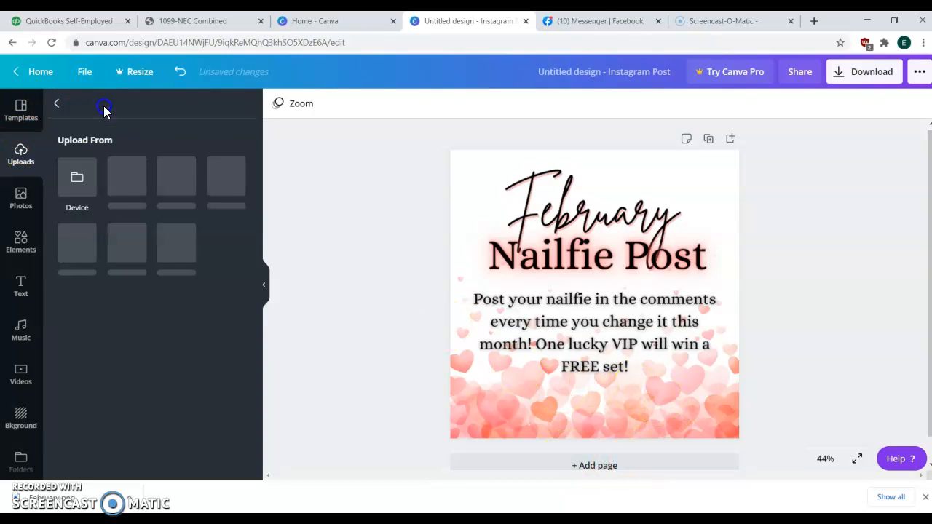
left_click(79, 172)
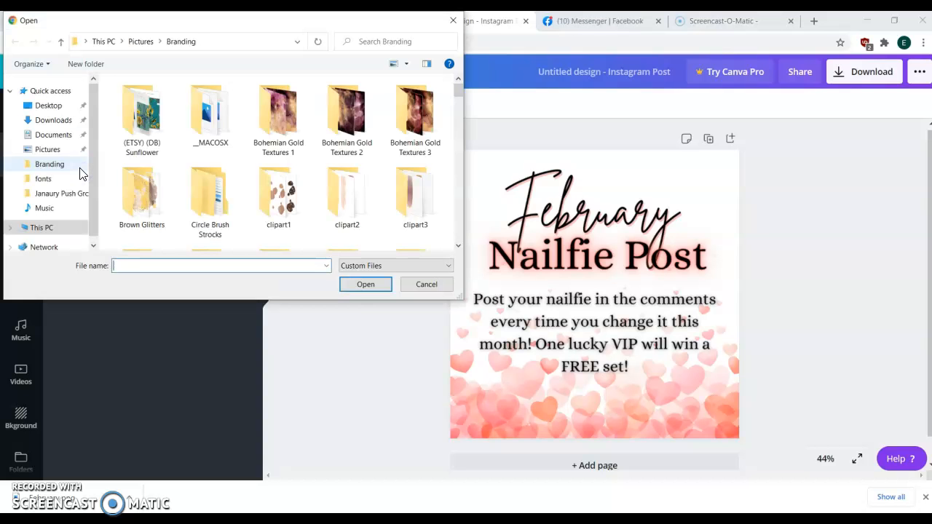
scroll(206, 177, "down", 5)
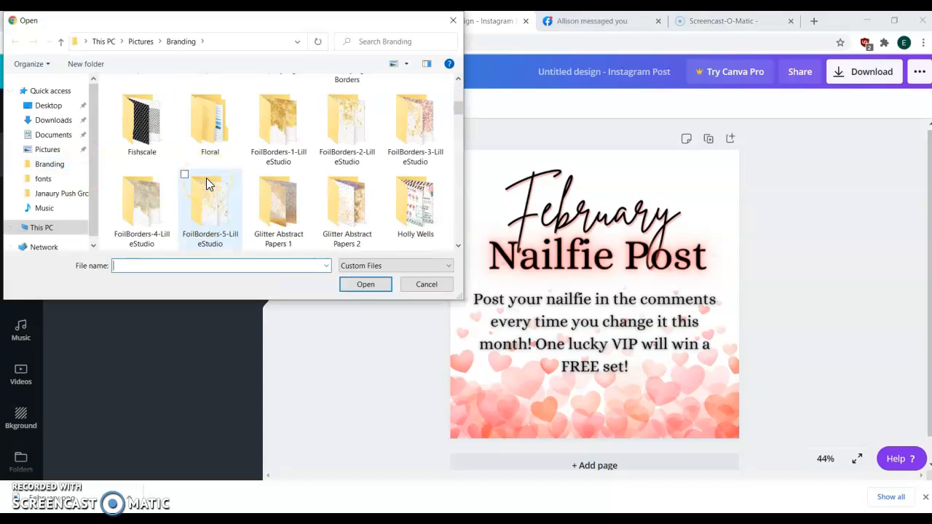
scroll(206, 178, "down", 4)
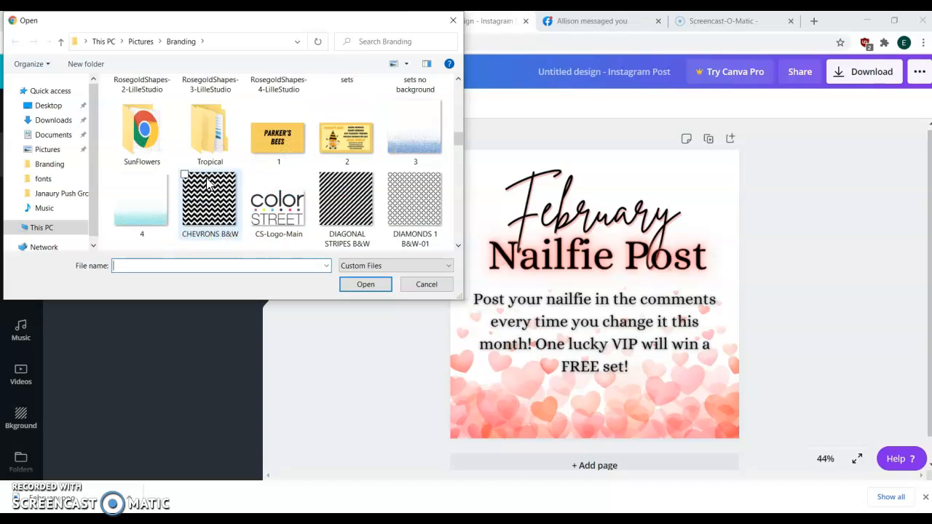
scroll(206, 178, "down", 8)
scroll(206, 177, "down", 6)
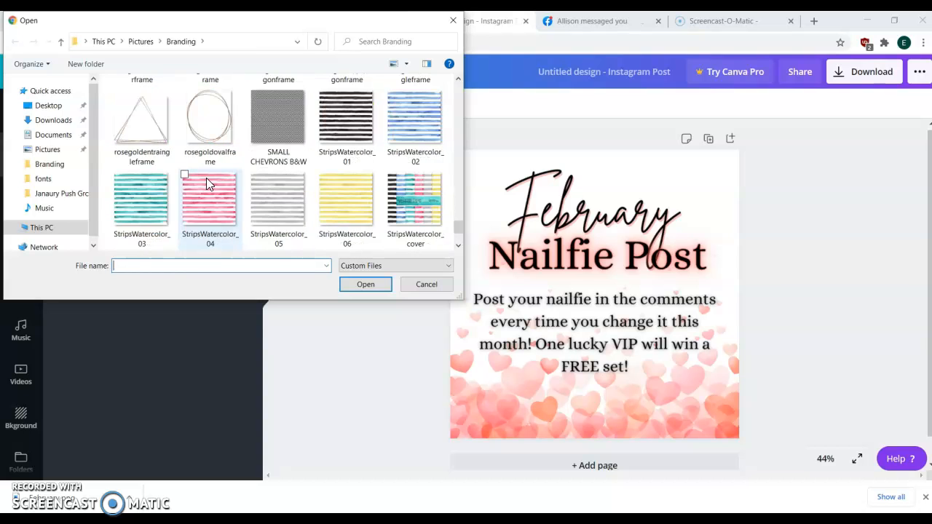
scroll(206, 182, "down", 2)
left_click(213, 206)
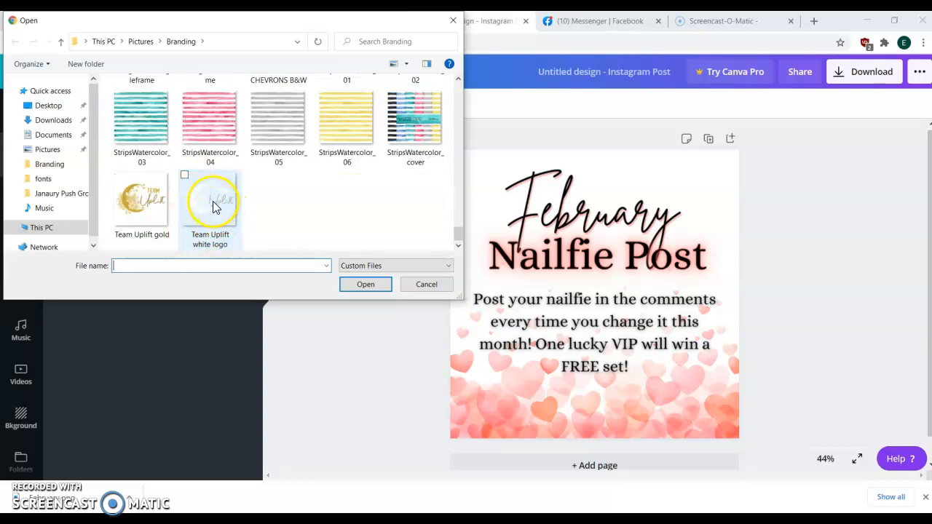
left_click(135, 198)
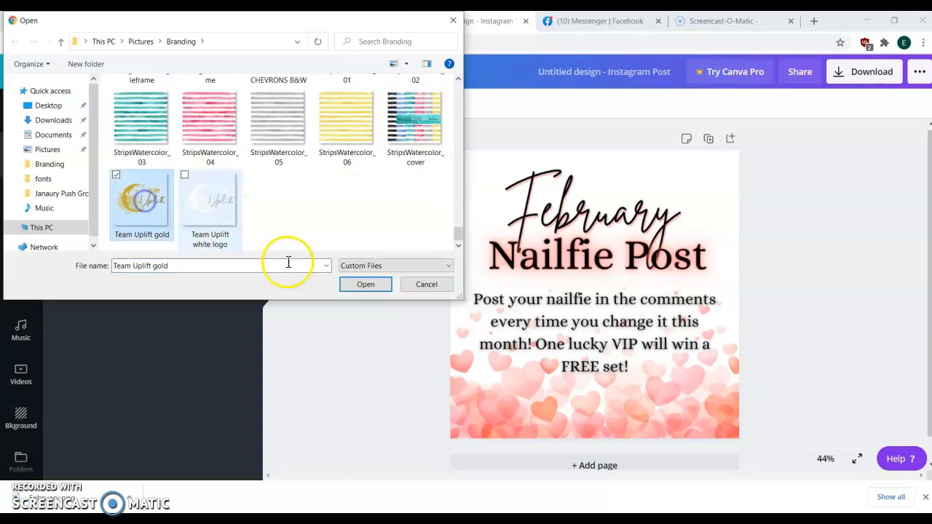
left_click(364, 285)
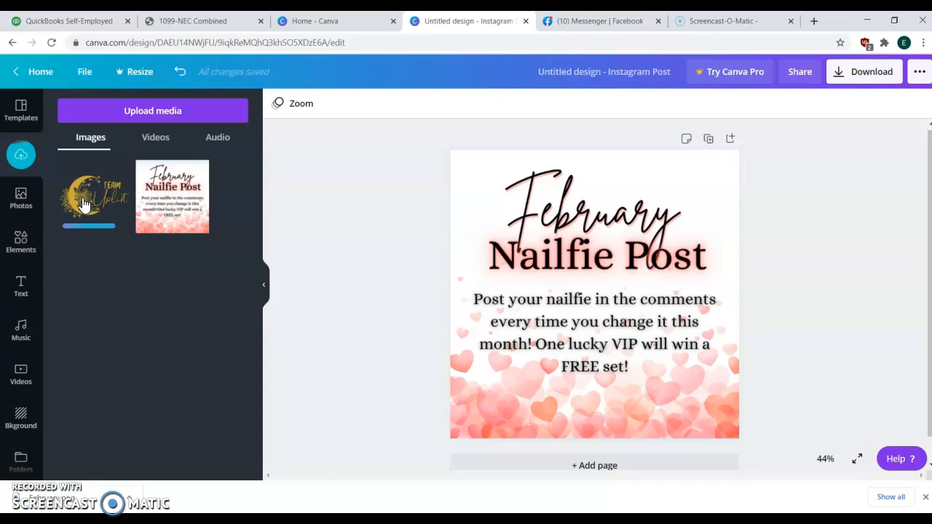
Step: Add the gold Team Uplift logo to the design, shrink it to about half size and centre it below "FREE set!"
left_click(111, 202)
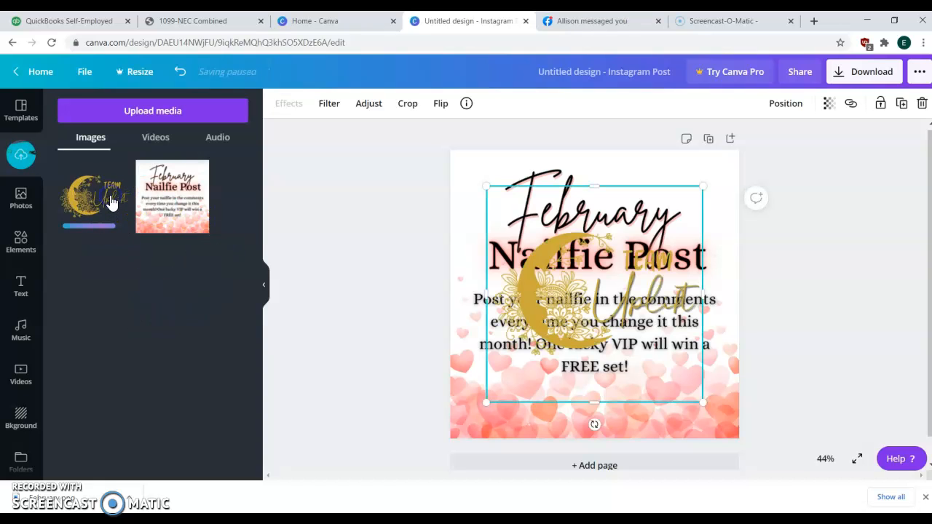
left_click_drag(607, 390, 614, 412)
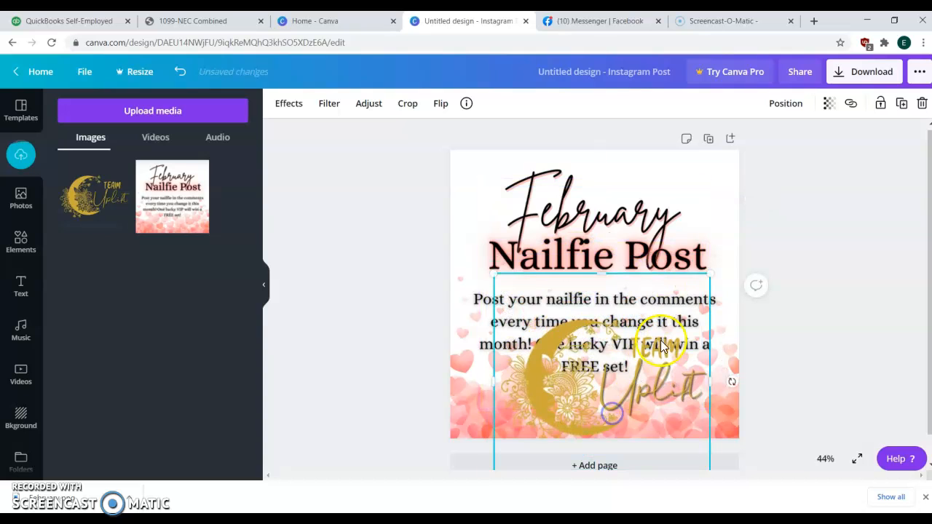
left_click_drag(710, 281, 604, 383)
left_click_drag(563, 416, 610, 391)
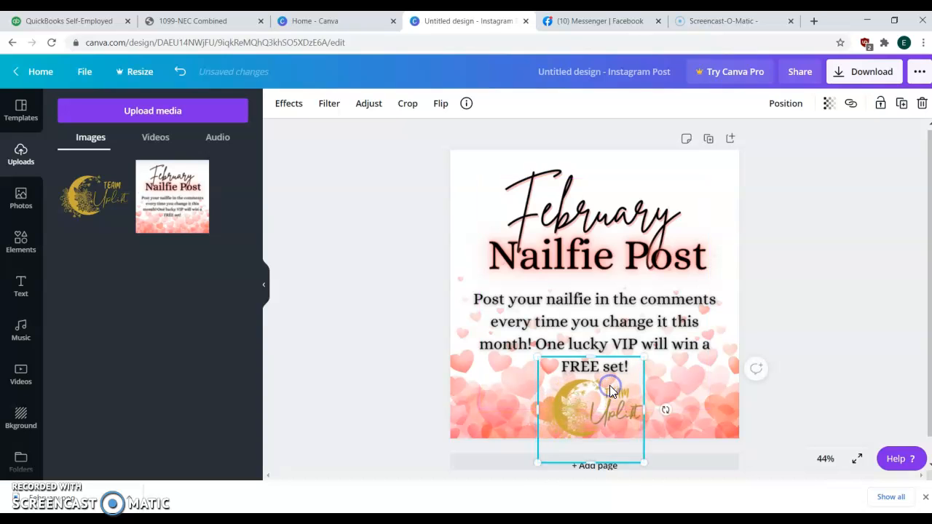
Step: Nudge the gold Team Uplift logo slightly to the right so it is horizontally centred below "FREE set!"
left_click(832, 294)
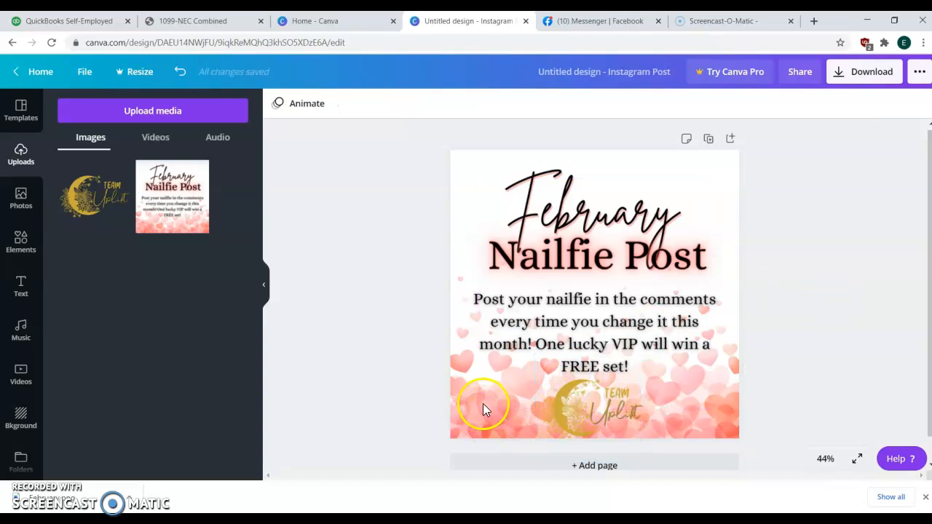
mouse_move(574, 387)
left_mouse_down()
mouse_move(565, 388)
mouse_move(581, 391)
left_mouse_up()
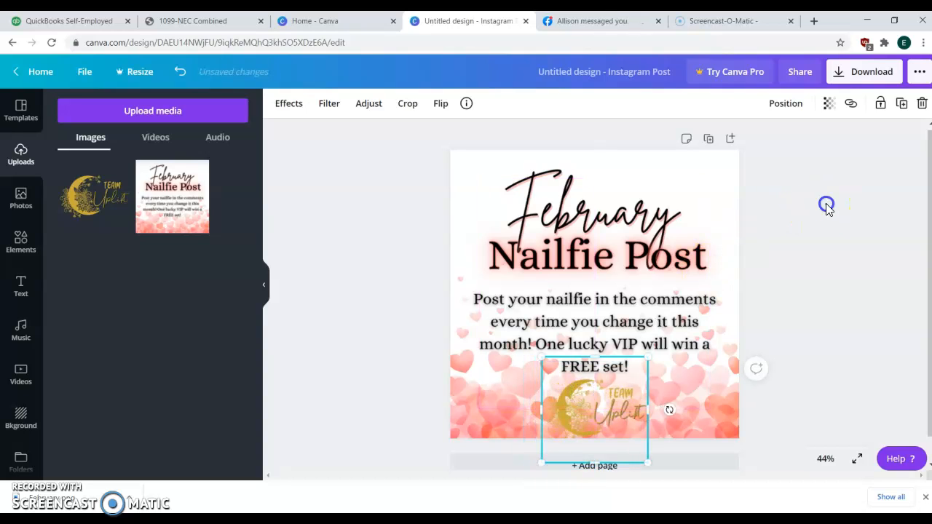
left_click(826, 203)
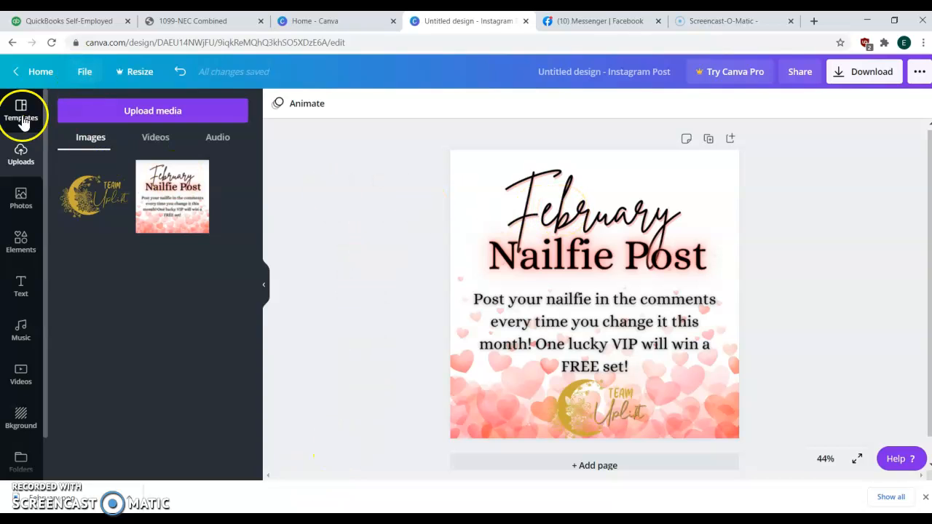
Step: Clear the page by deleting the gold Team Uplift logo and the full-canvas February Nailfie Post image
left_click(20, 198)
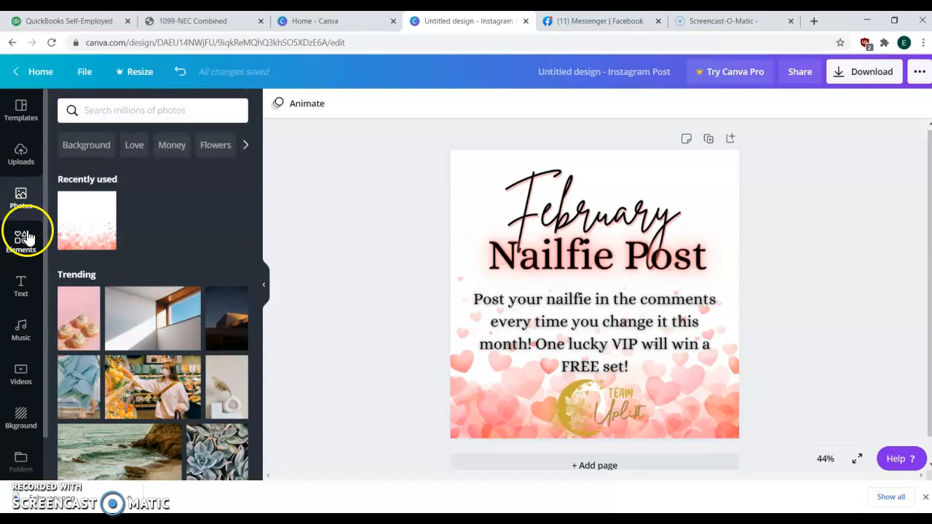
left_click(625, 399)
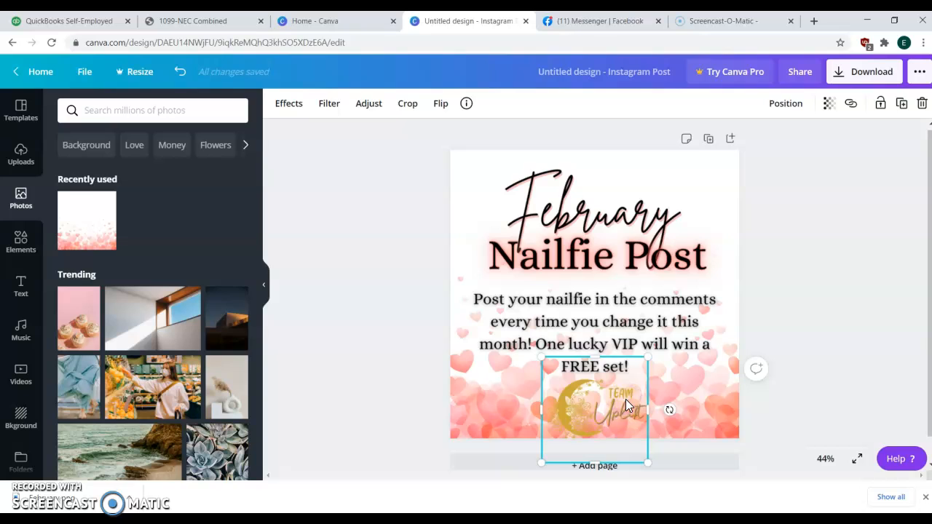
key("Delete")
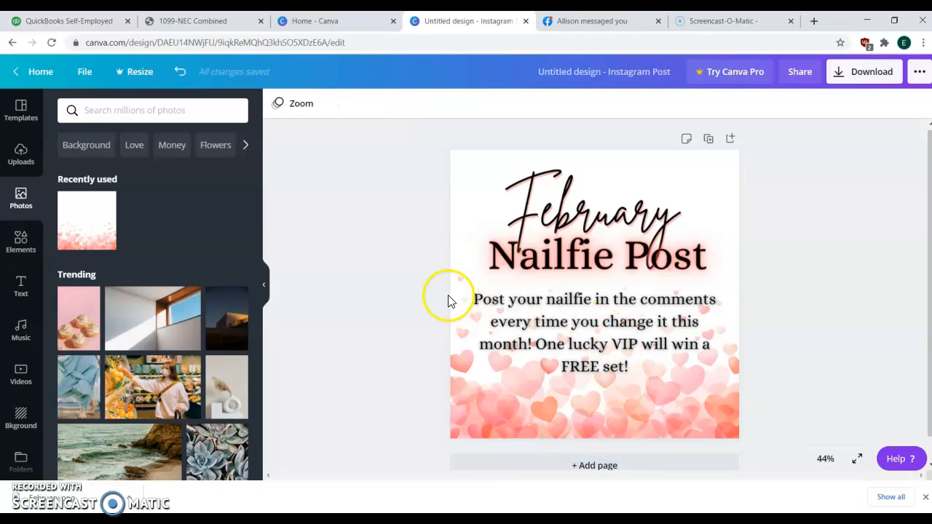
left_click(582, 299)
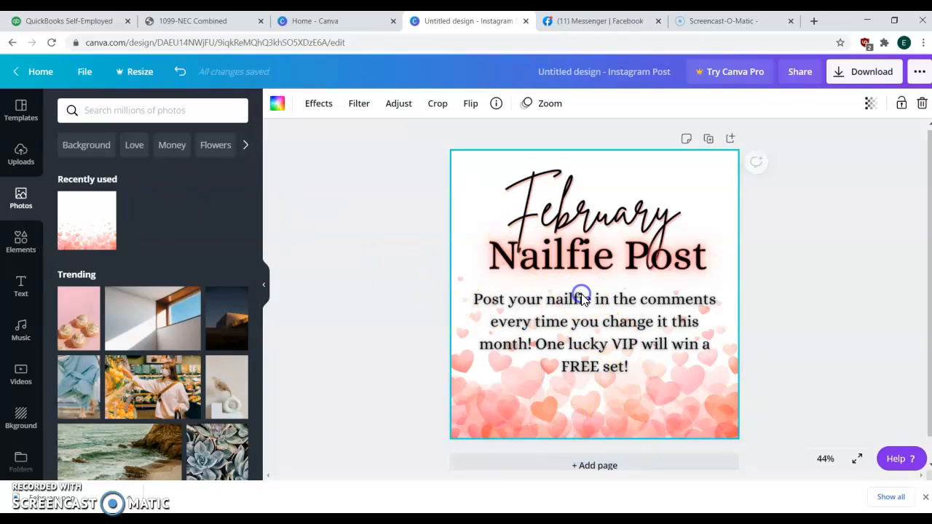
key("Delete")
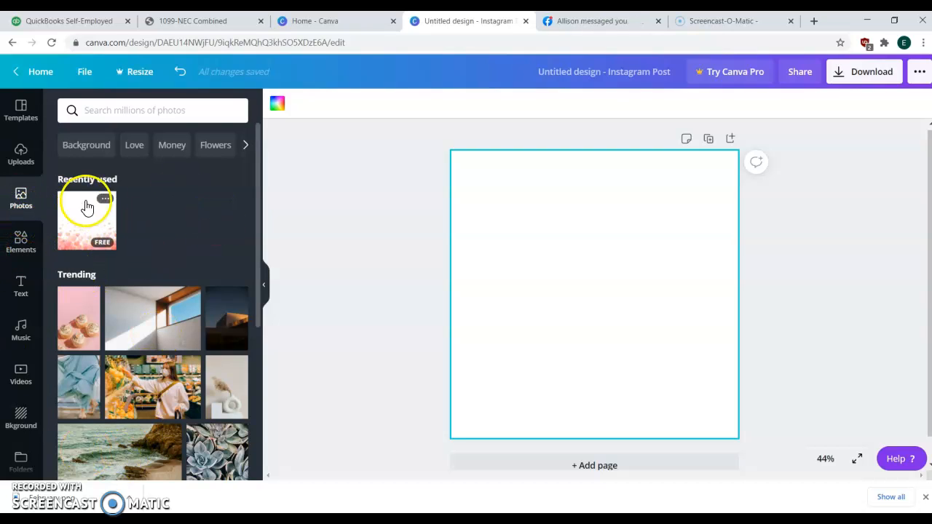
Step: Search the photo library for "BIRTHDAY"
left_click(137, 108)
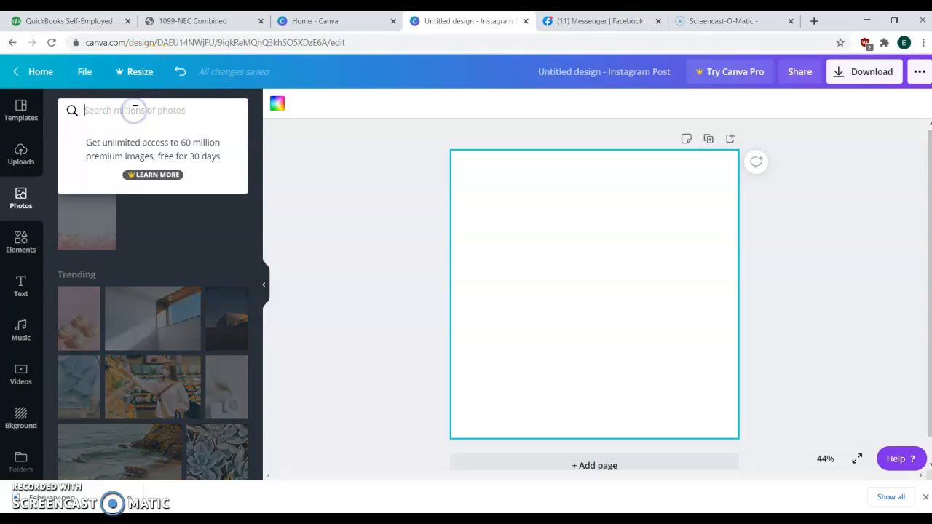
type("BIRTHDAY")
key("Return")
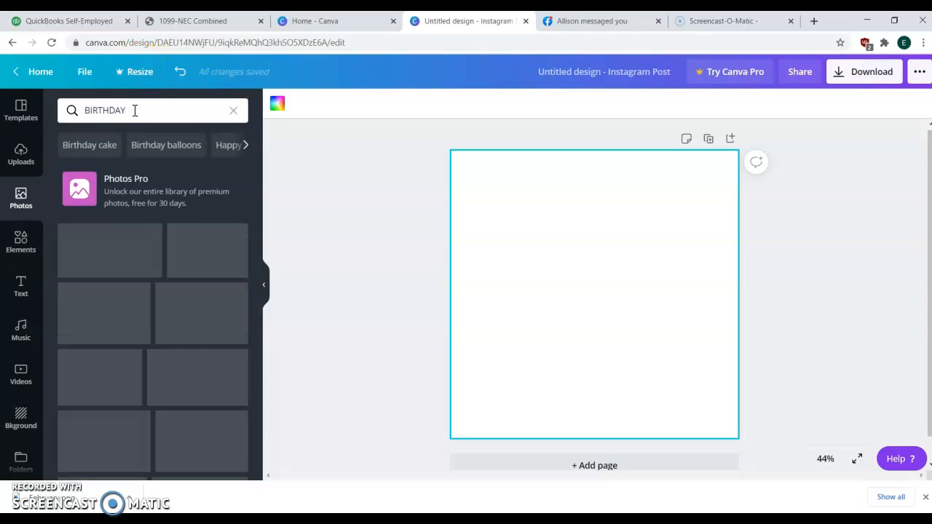